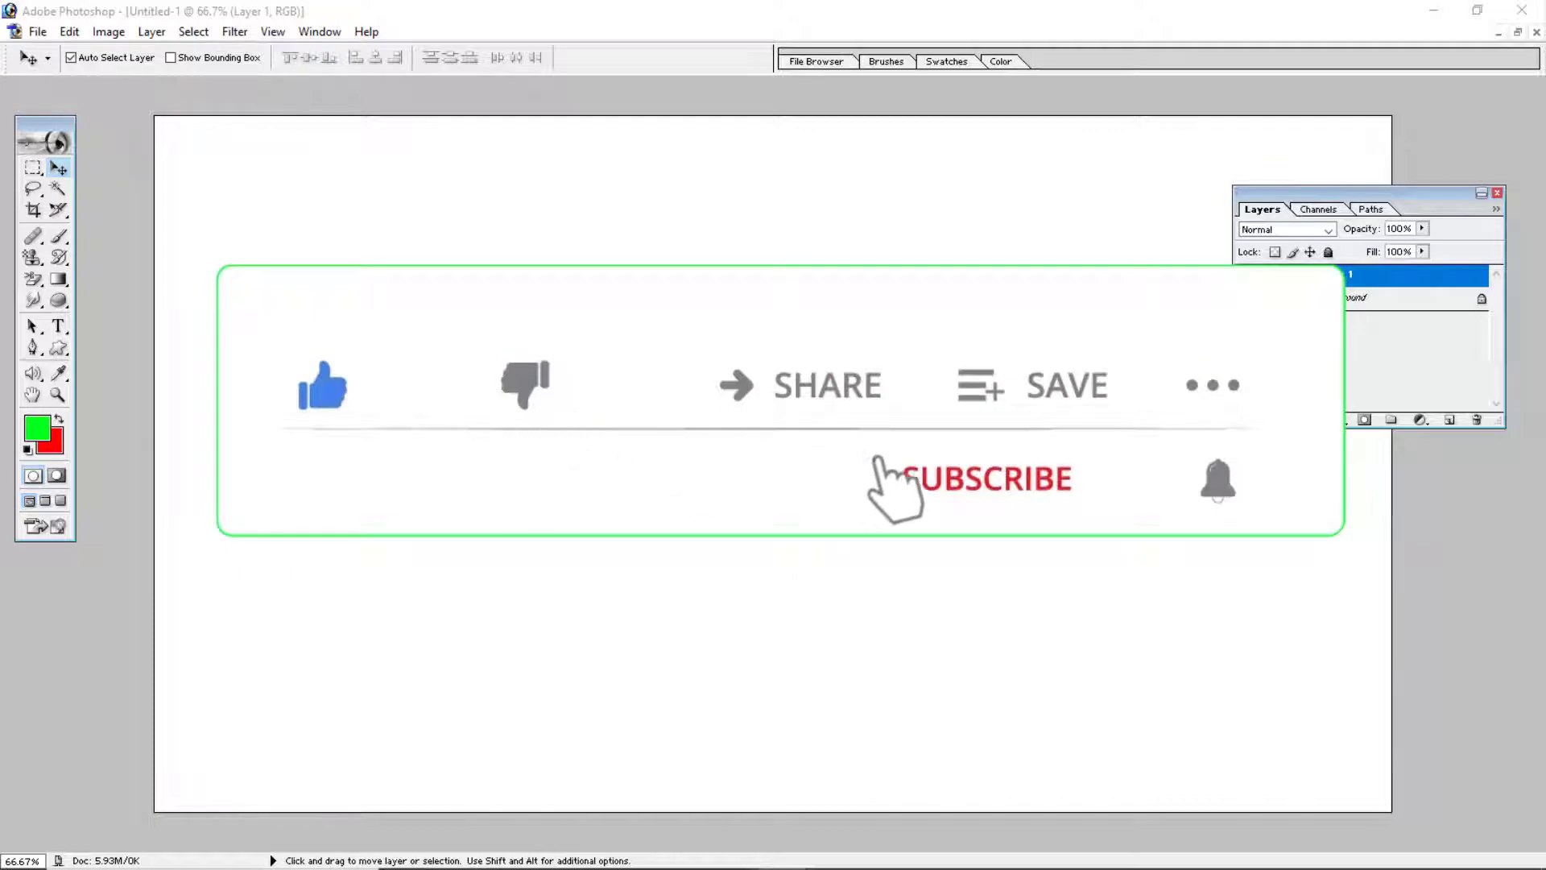
Draw a large perfect-circle elliptical selection and move it up and left of centre.
{"action": "left_click", "coordinate": [1346, 423]}
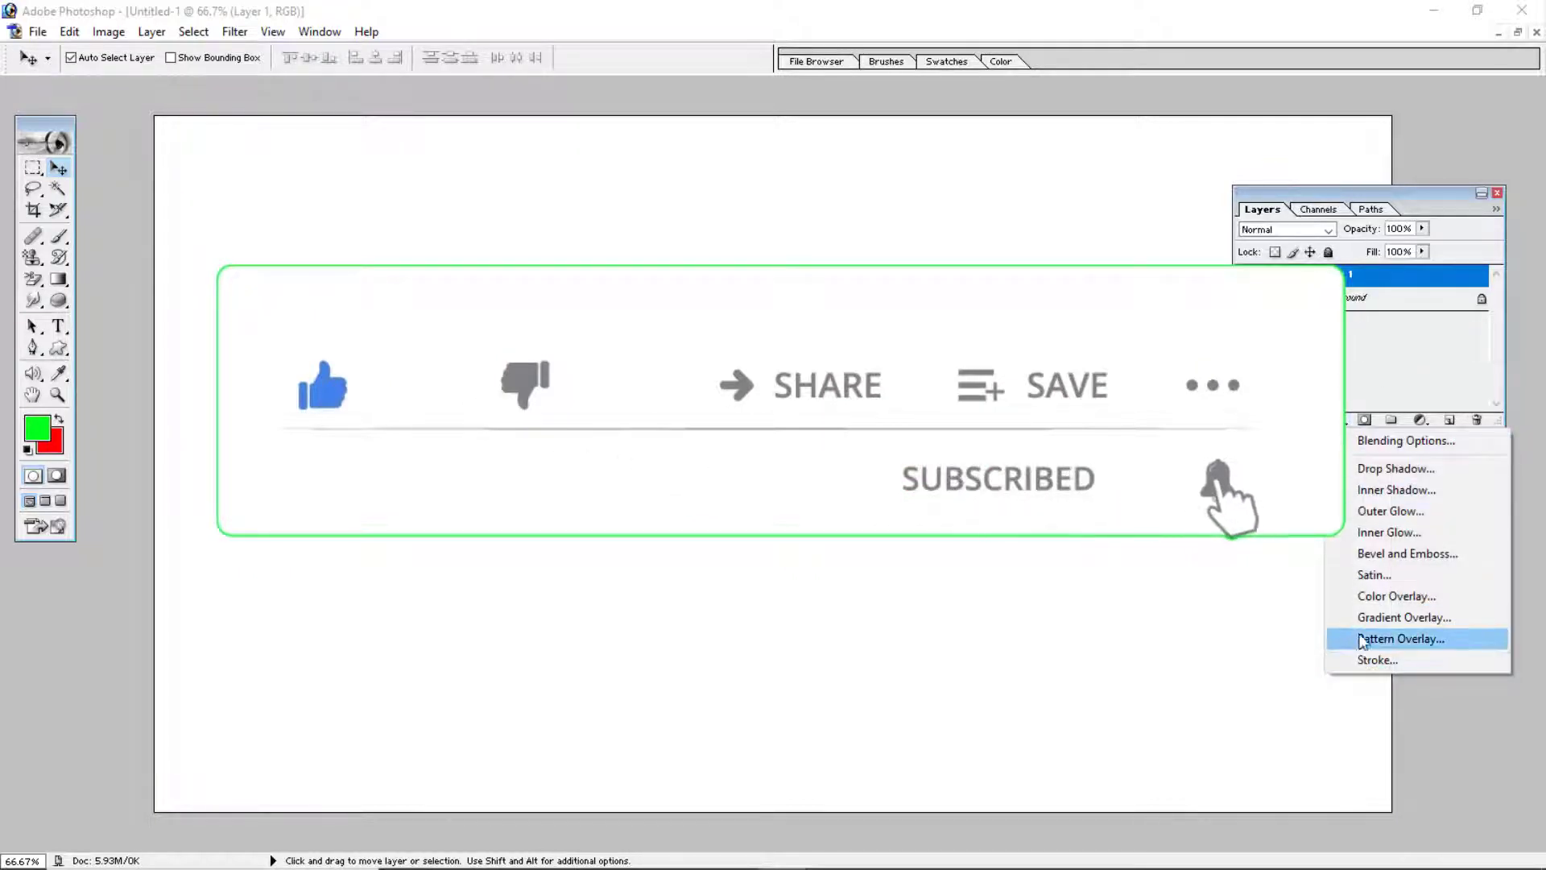
{"action": "left_click", "coordinate": [1350, 425]}
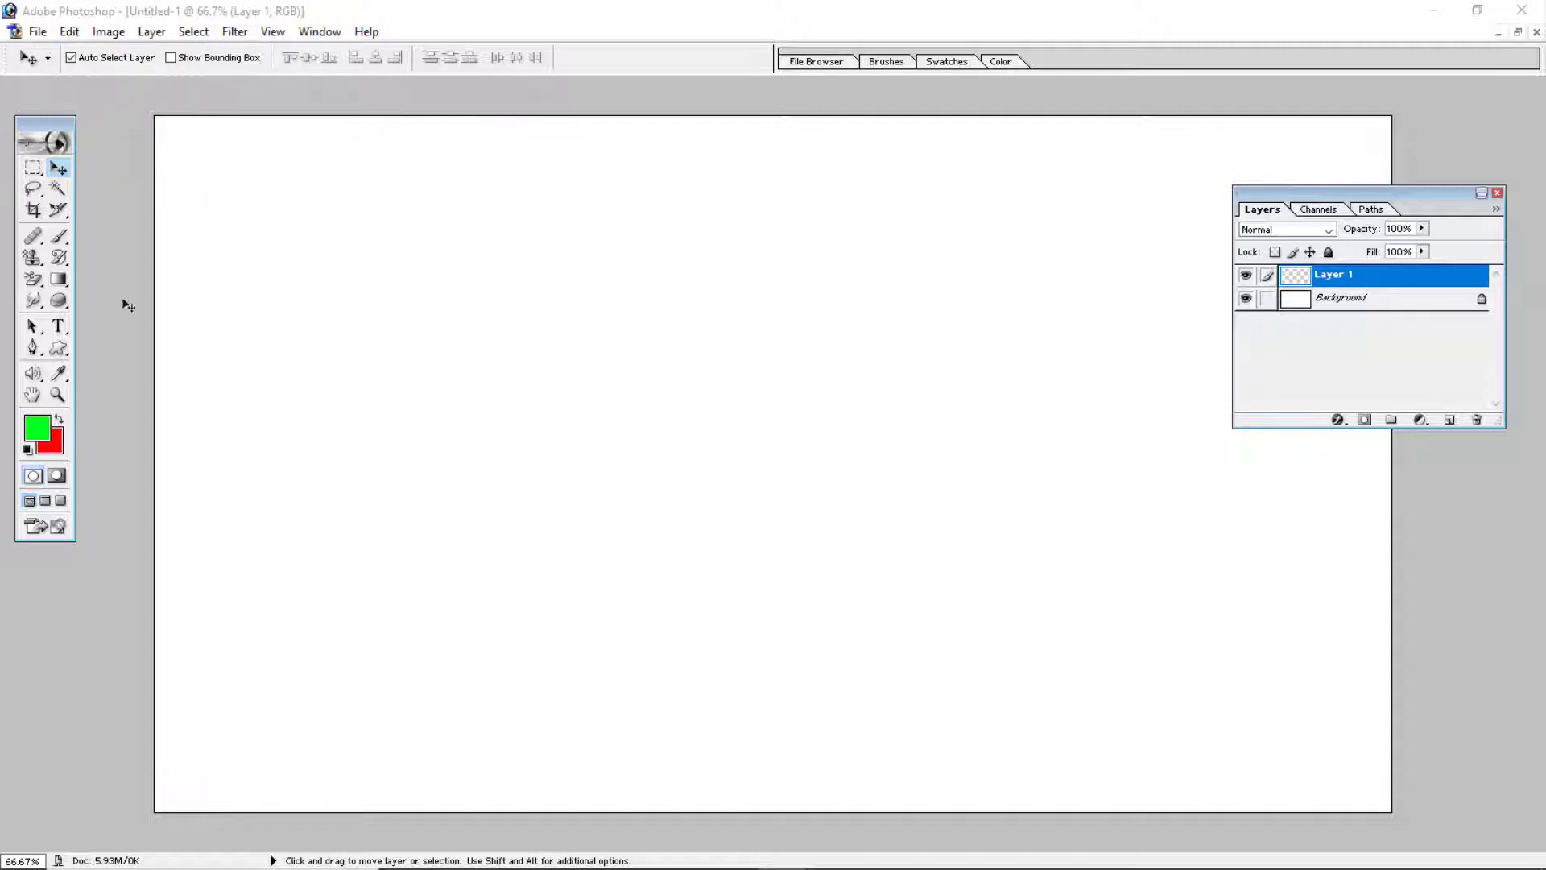
{"action": "left_click", "coordinate": [33, 167]}
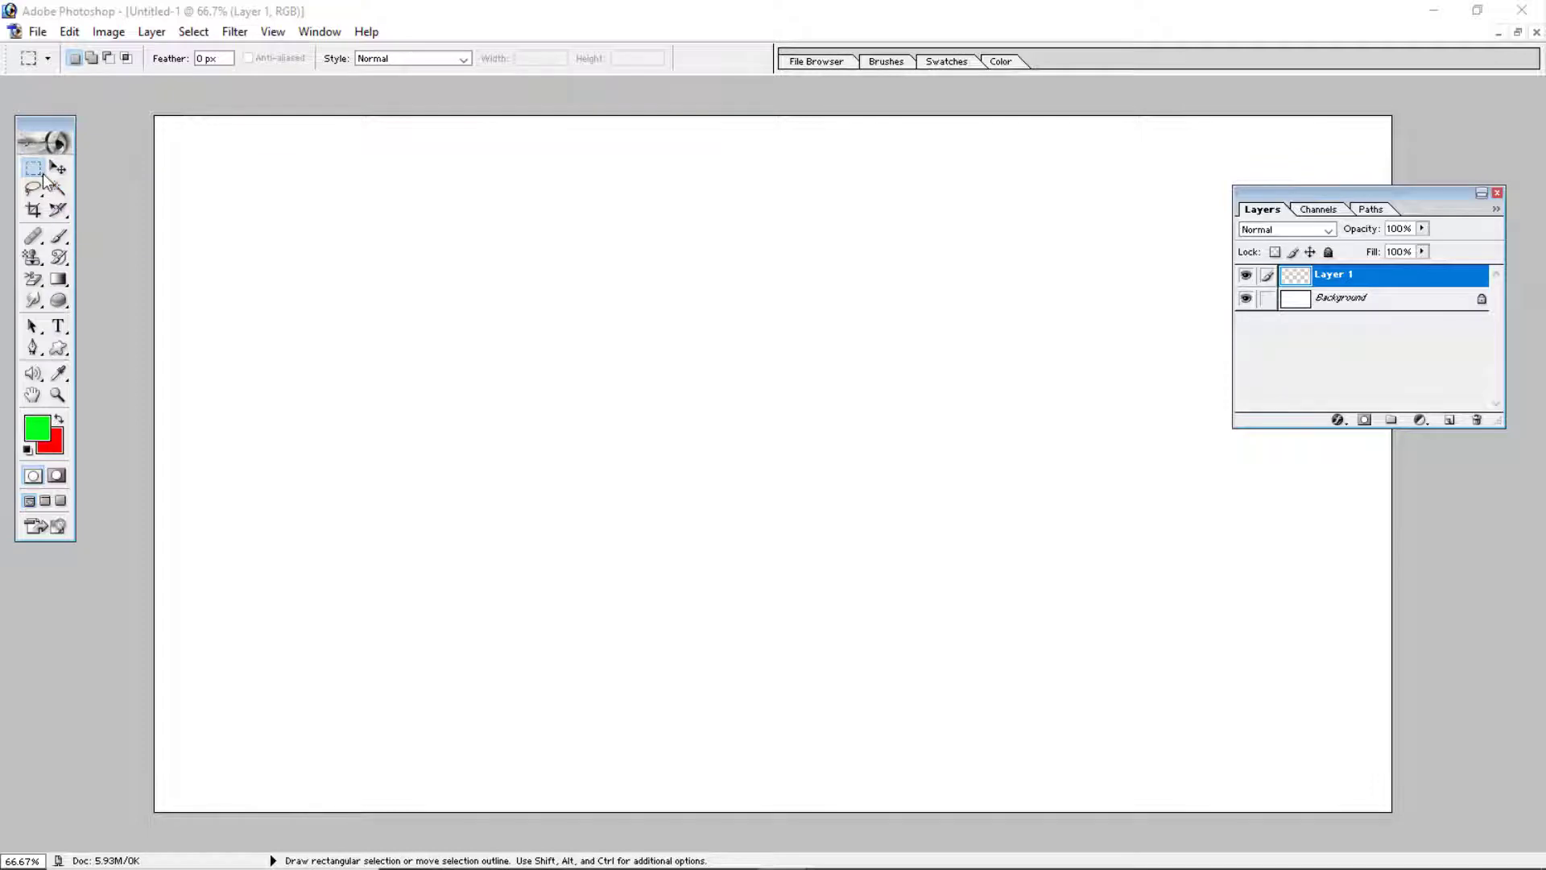
{"action": "left_click_drag", "start_coordinate": [36, 170], "coordinate": [120, 183]}
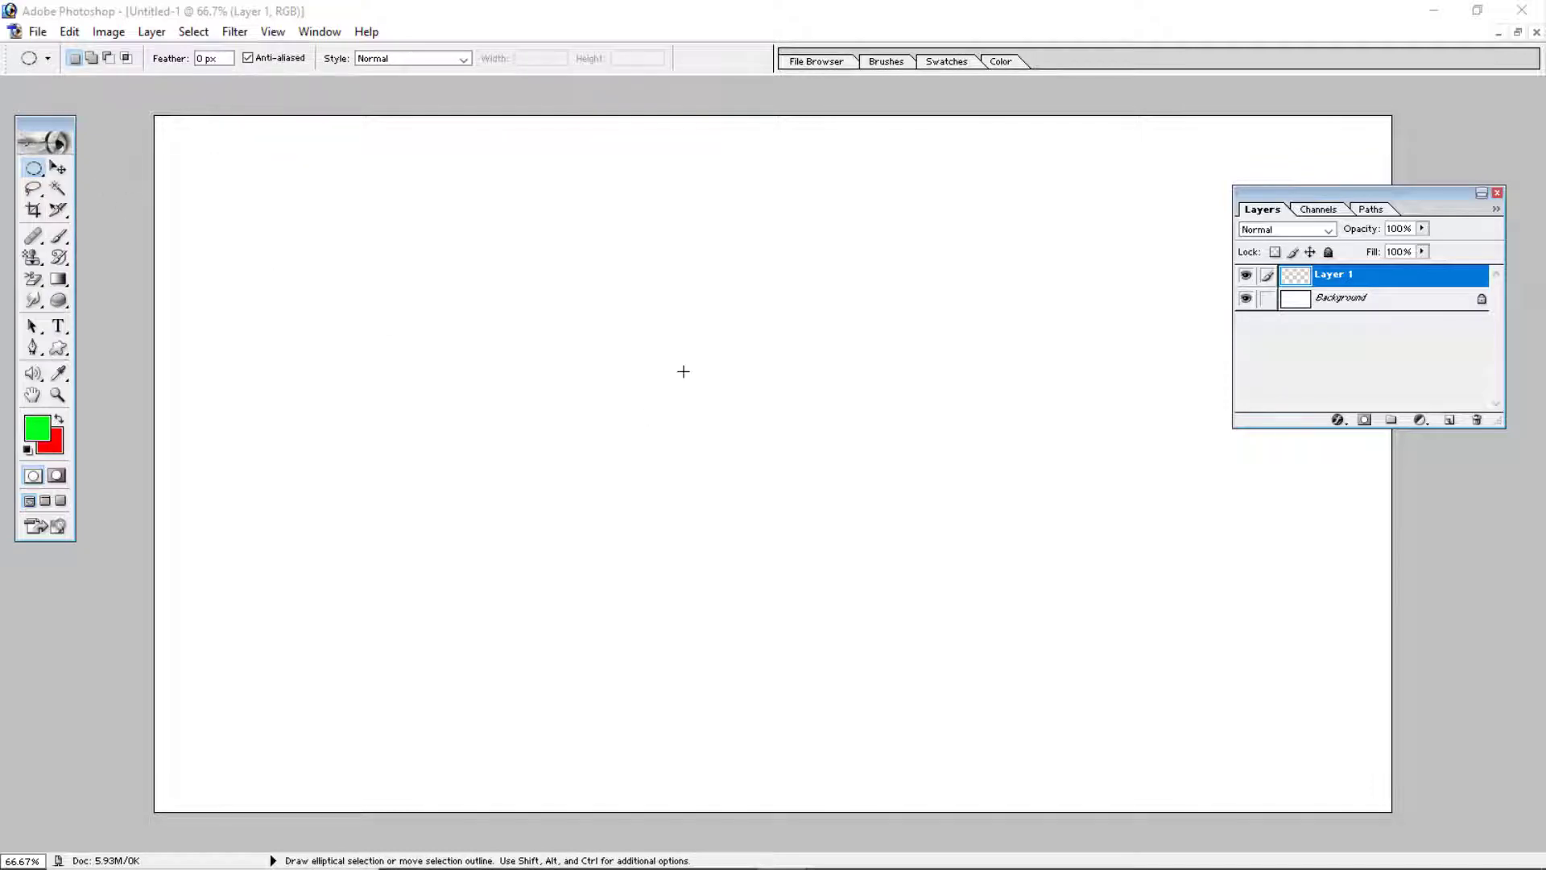
{"action": "key", "text": "shift"}
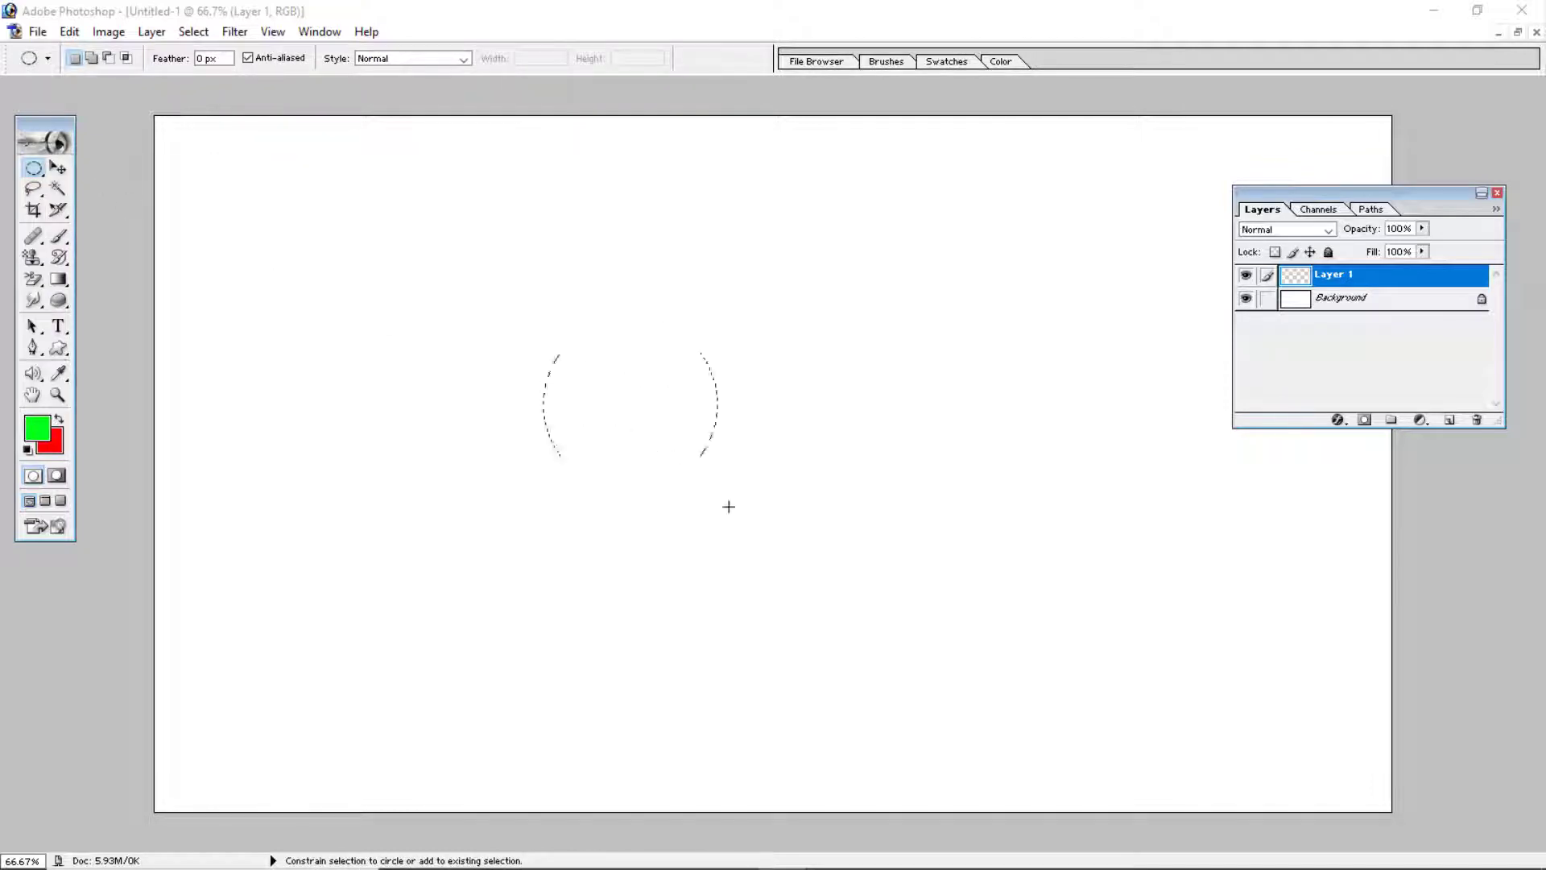
{"action": "left_click_drag", "start_coordinate": [728, 505], "coordinate": [966, 737]}
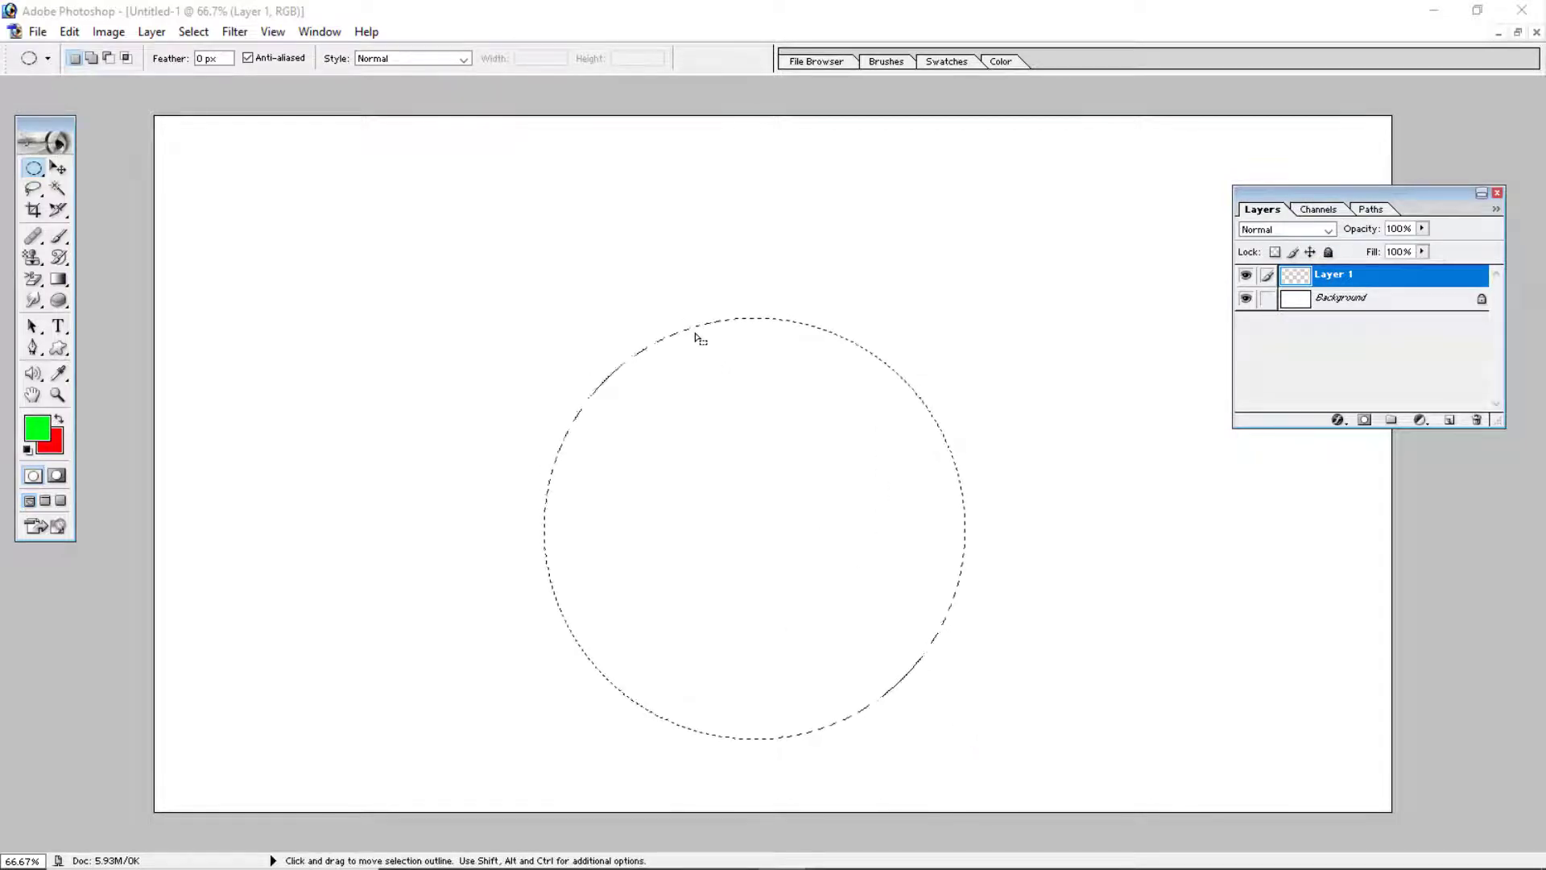
{"action": "left_click_drag", "start_coordinate": [698, 338], "coordinate": [604, 235]}
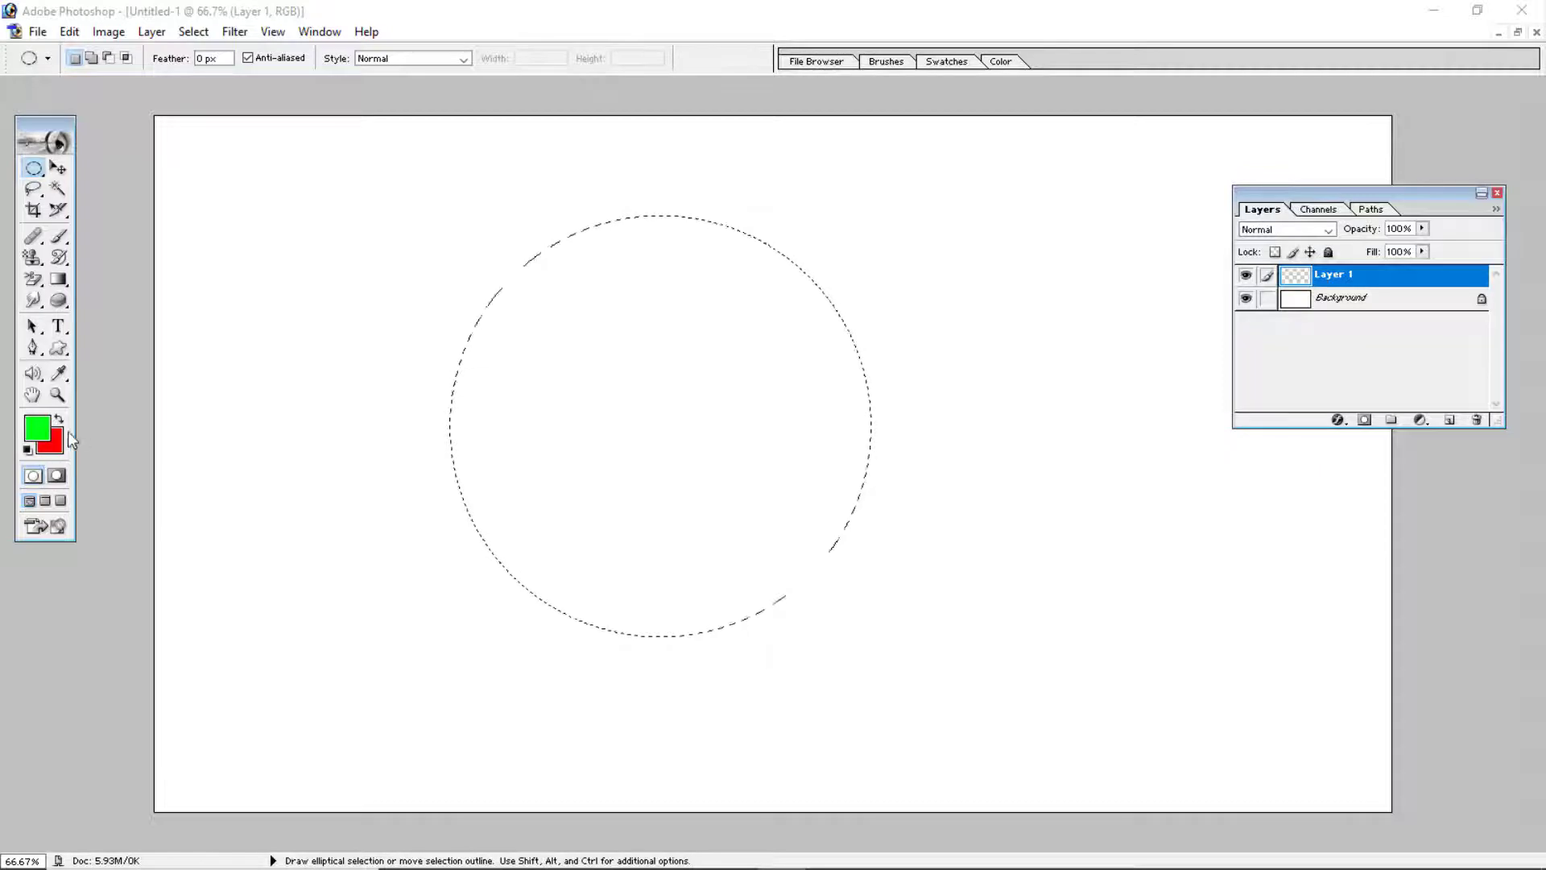
Set the foreground colour to a bright orange in the Color Picker.
{"action": "key", "text": "i"}
{"action": "left_click", "coordinate": [37, 427]}
{"action": "left_click", "coordinate": [915, 402]}
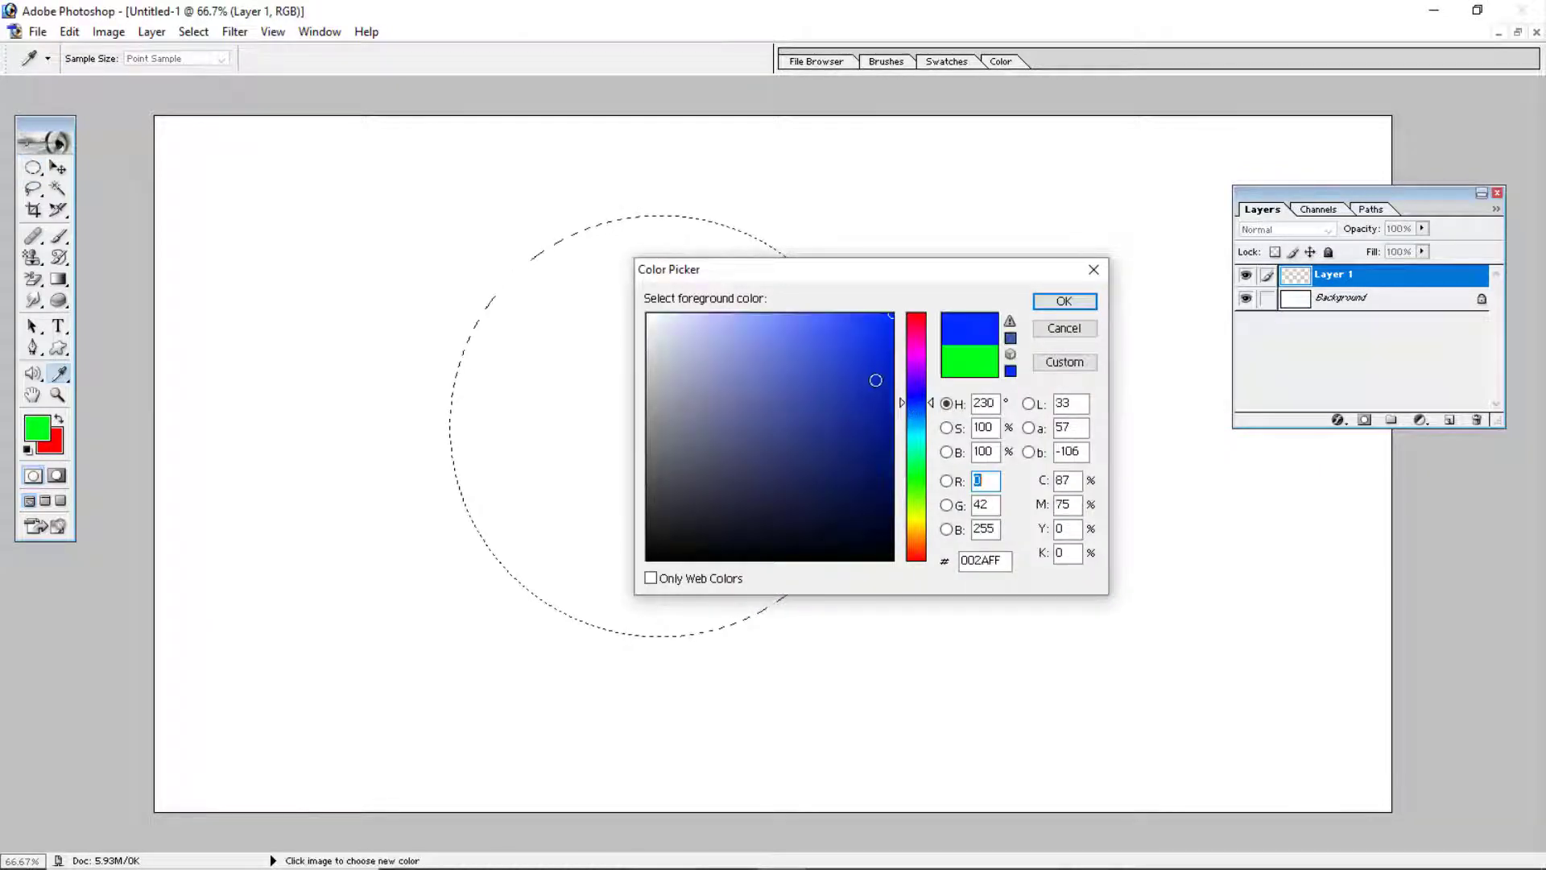
{"action": "mouse_move", "coordinate": [915, 479]}
{"action": "left_mouse_down"}
{"action": "mouse_move", "coordinate": [919, 555]}
{"action": "mouse_move", "coordinate": [923, 360]}
{"action": "left_mouse_up"}
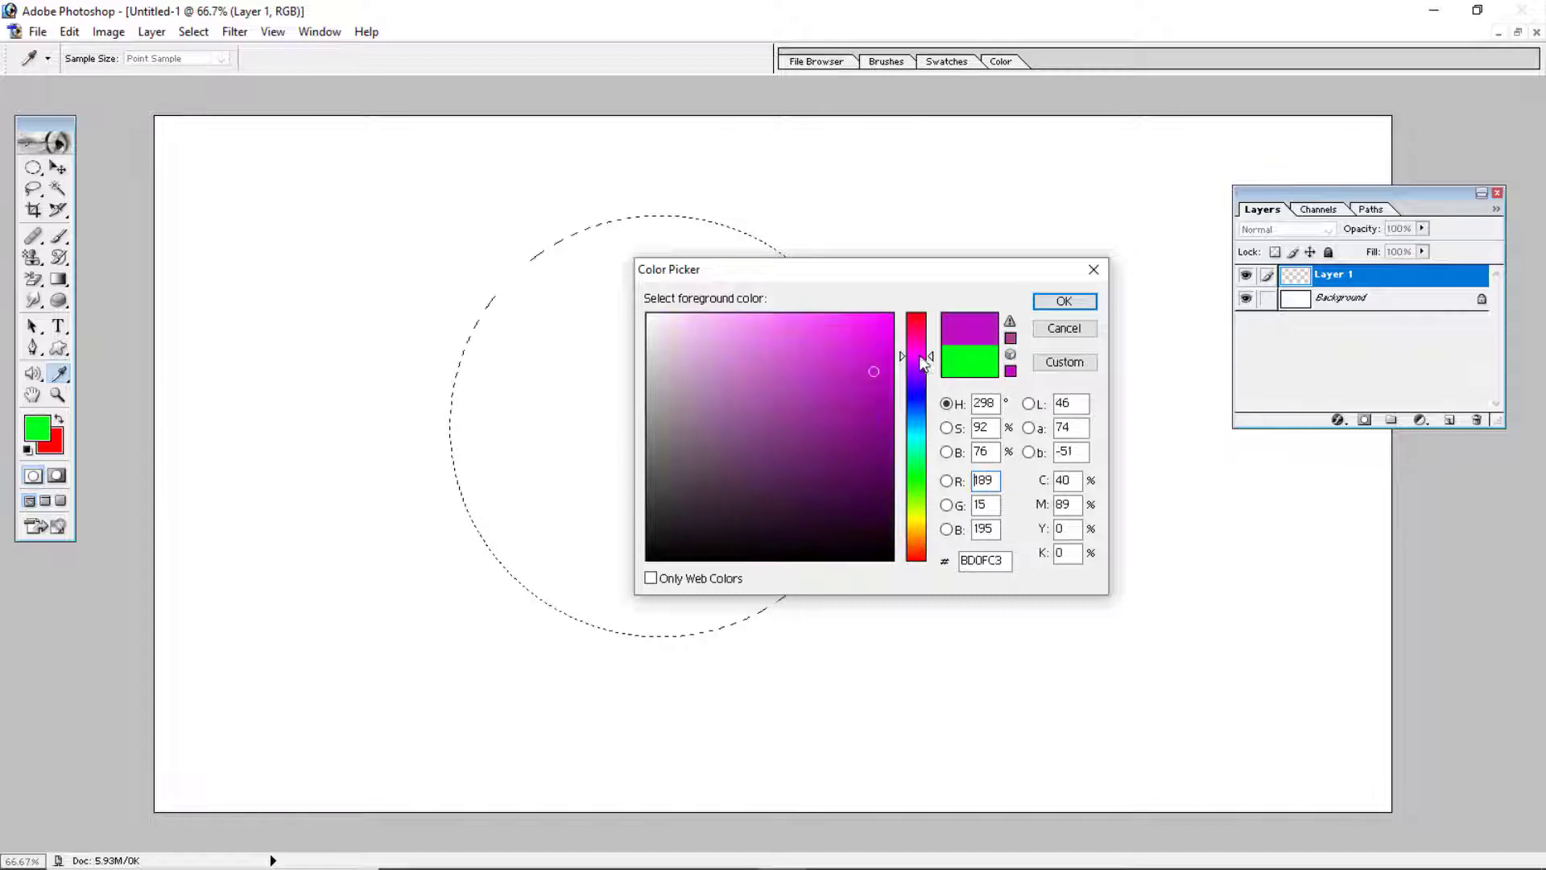
{"action": "left_click", "coordinate": [921, 541]}
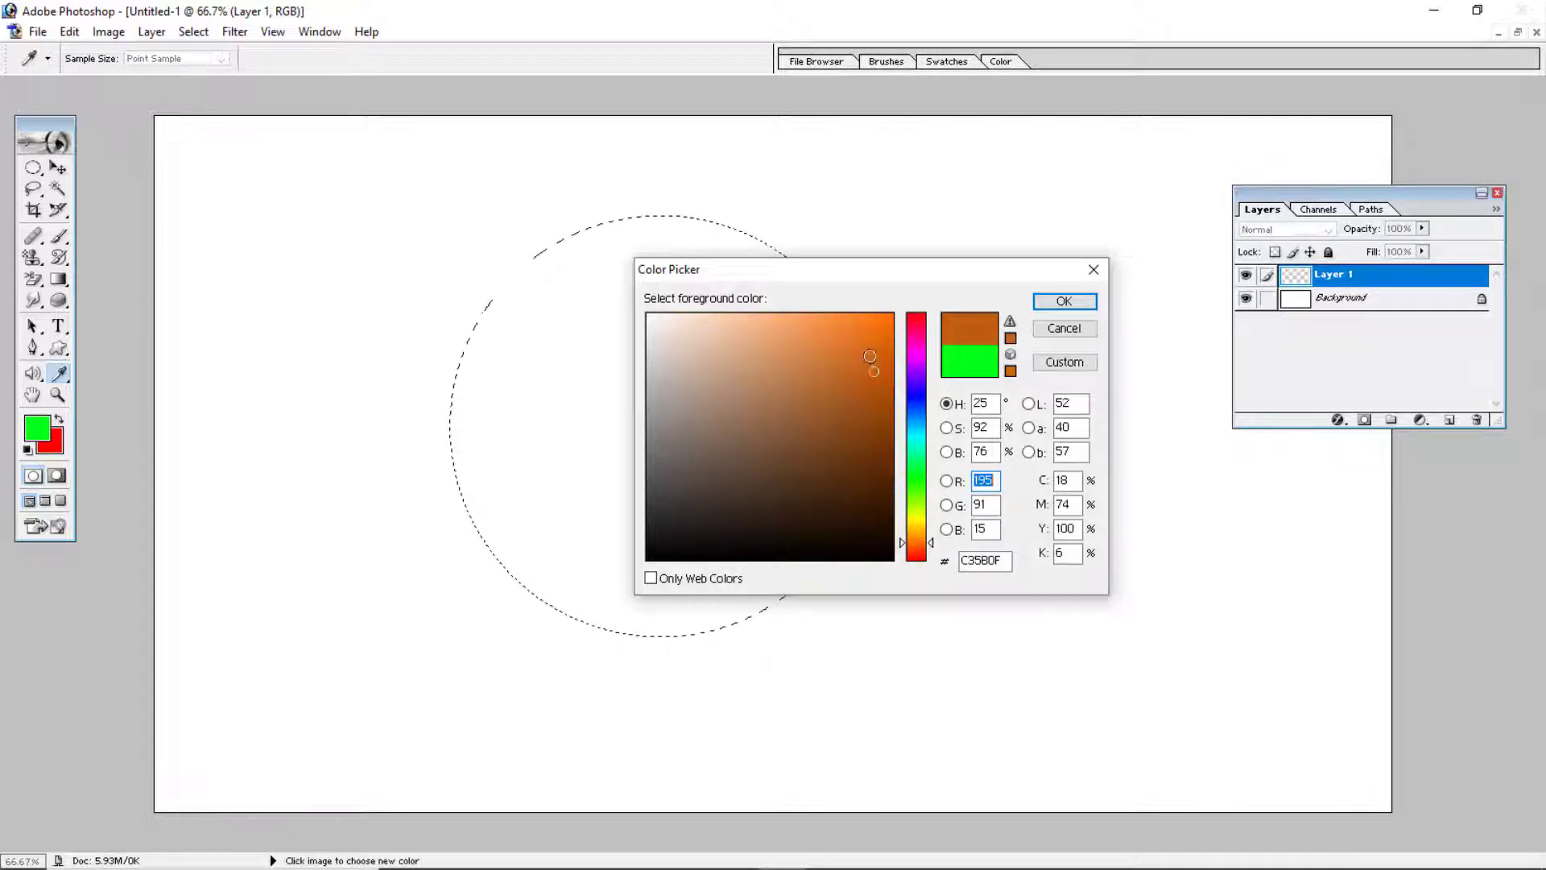
{"action": "left_click", "coordinate": [892, 314]}
{"action": "left_click", "coordinate": [1064, 300]}
Fill the circle with orange, deselect it, and nudge it slightly left.
{"action": "key", "text": "m"}
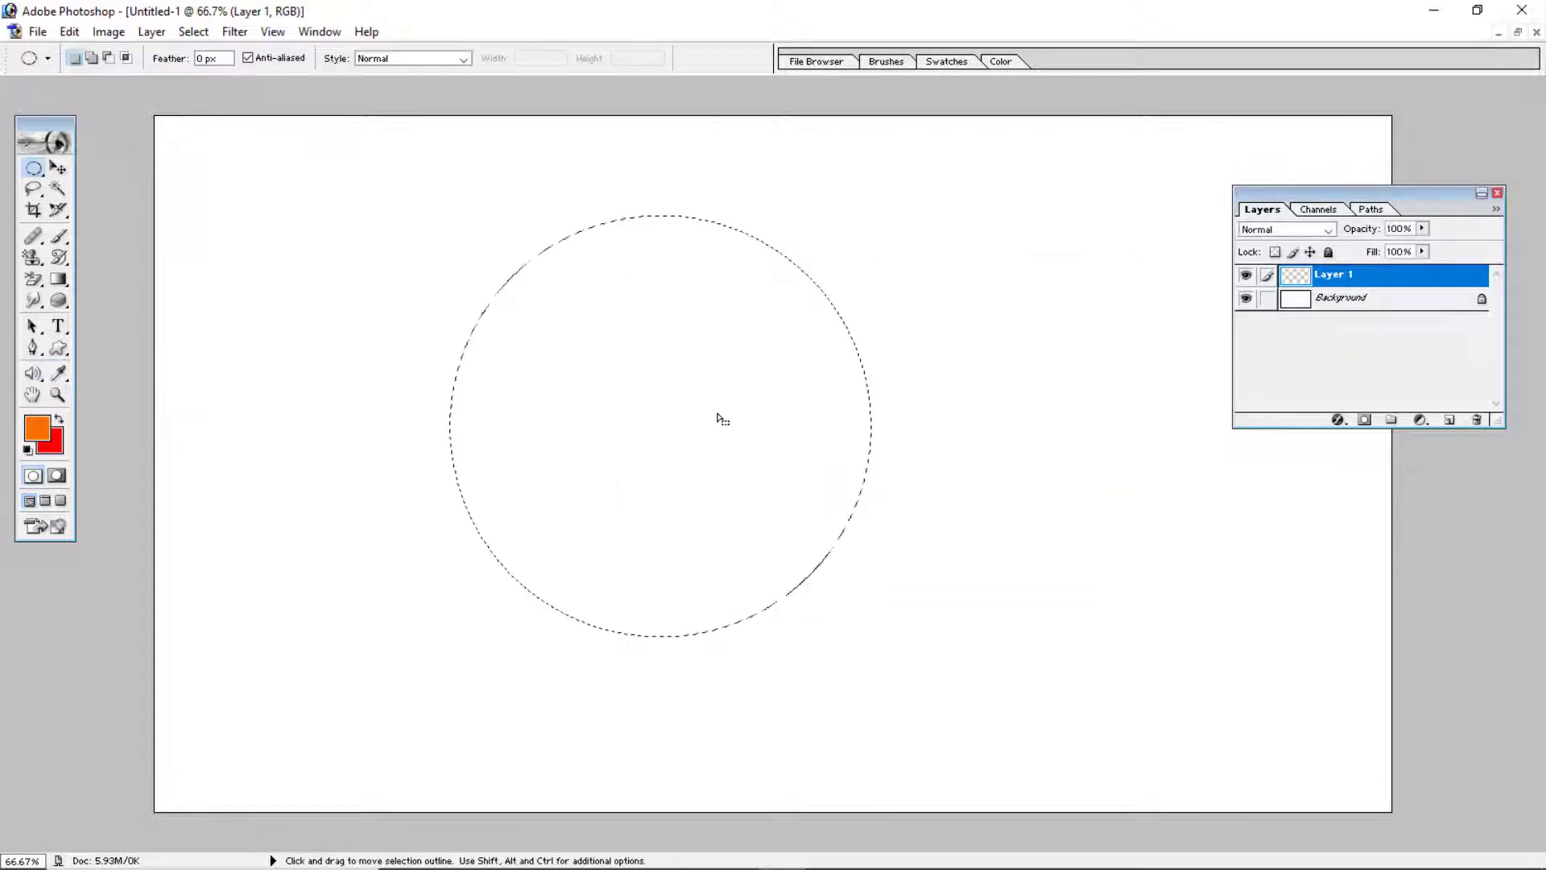
{"action": "key", "text": "alt+BackSpace"}
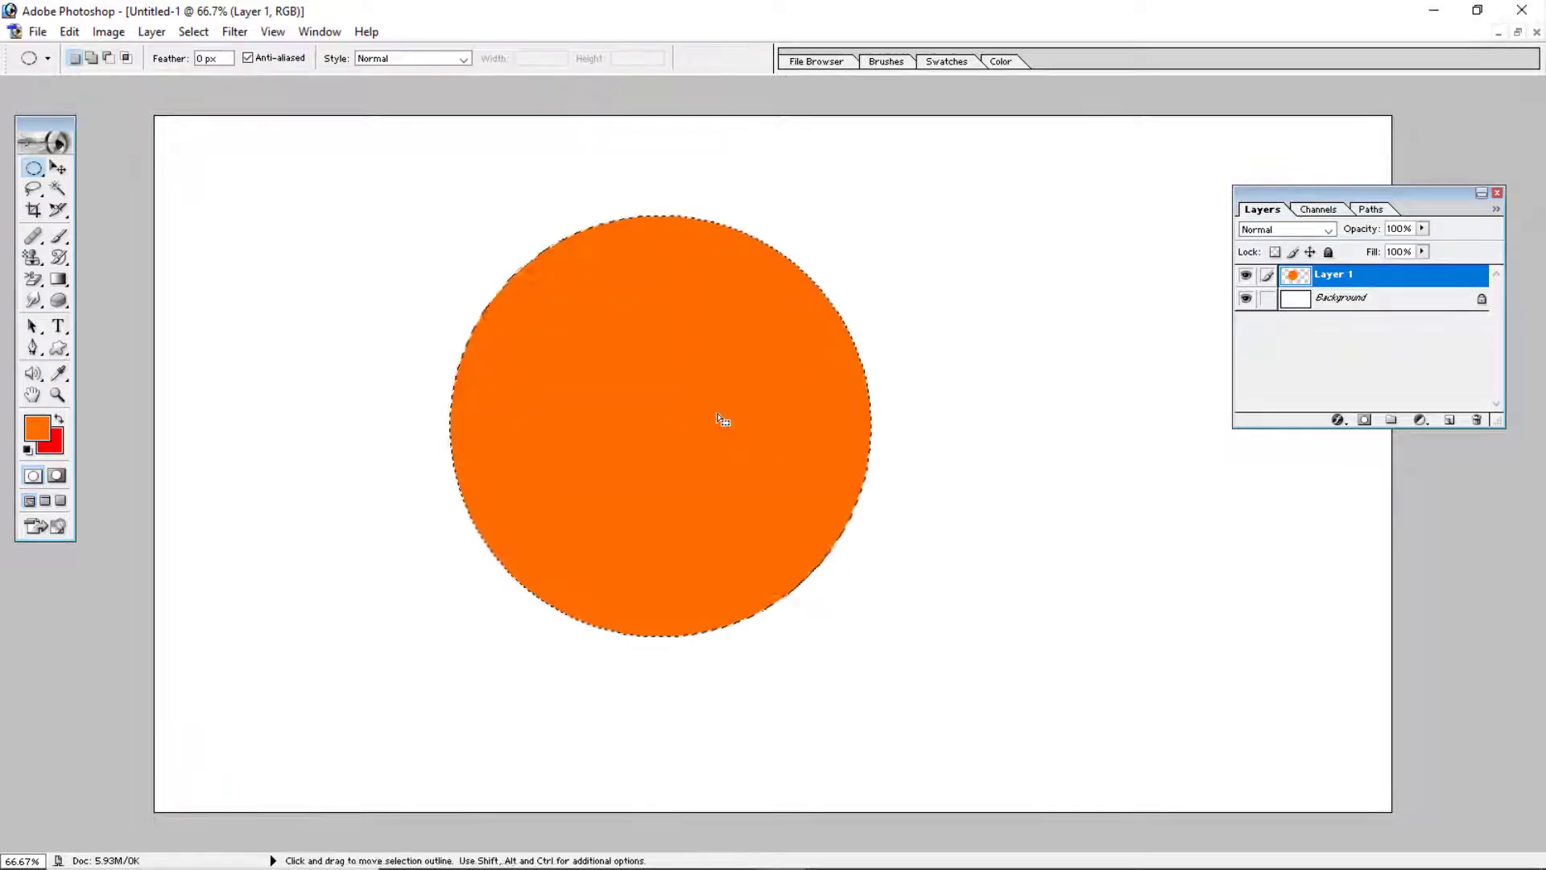
{"action": "key", "text": "ctrl+d"}
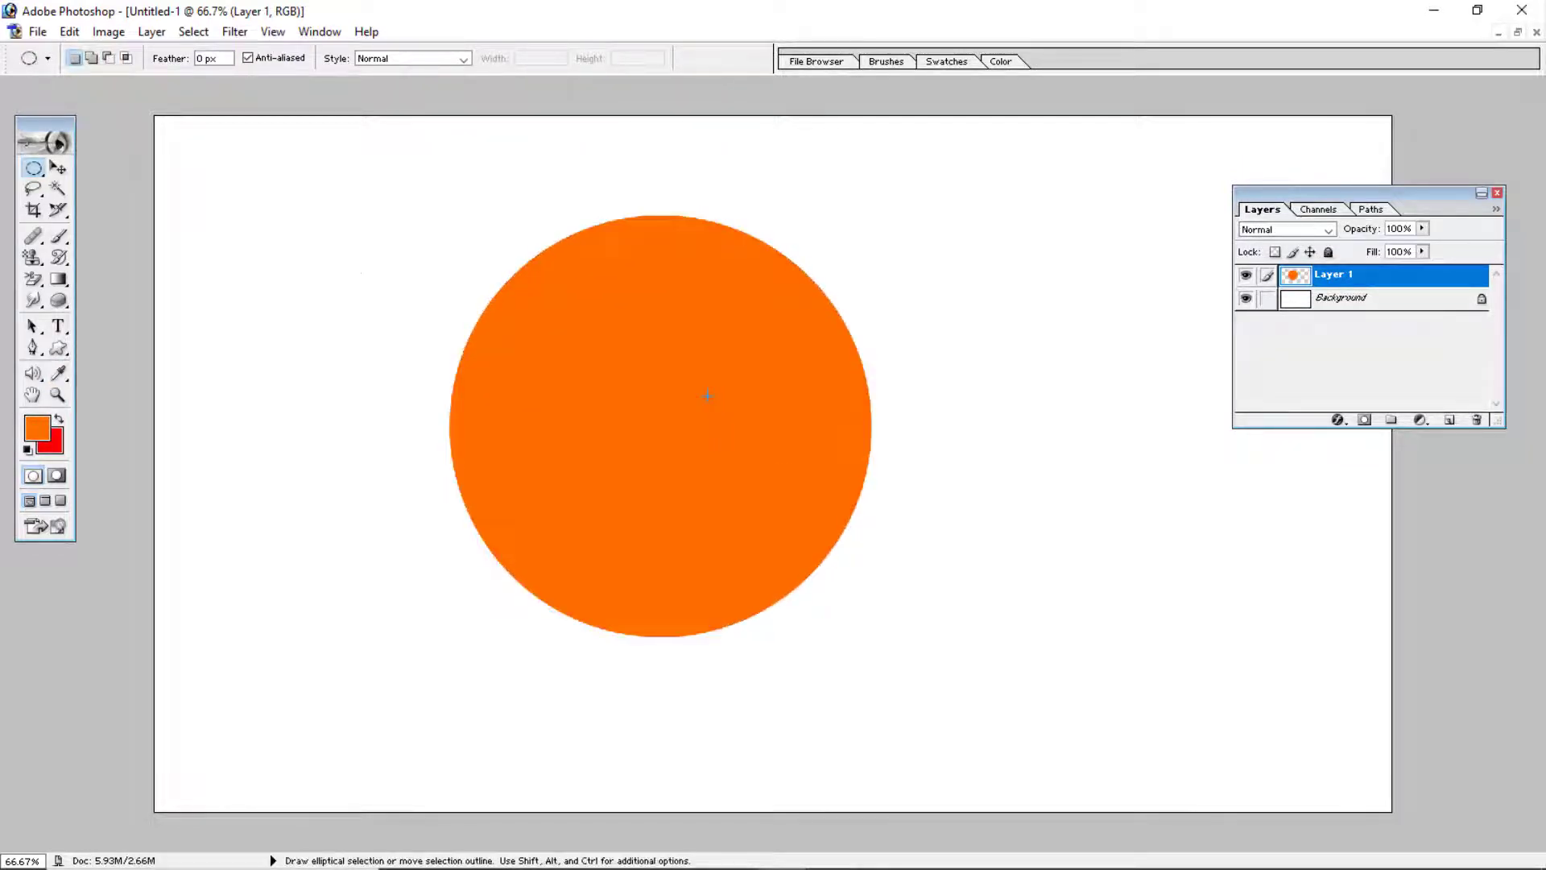
{"action": "key", "text": "v"}
{"action": "mouse_move", "coordinate": [635, 390]}
{"action": "left_mouse_down"}
{"action": "mouse_move", "coordinate": [414, 331]}
{"action": "mouse_move", "coordinate": [476, 321]}
{"action": "mouse_move", "coordinate": [612, 386]}
{"action": "left_mouse_up"}
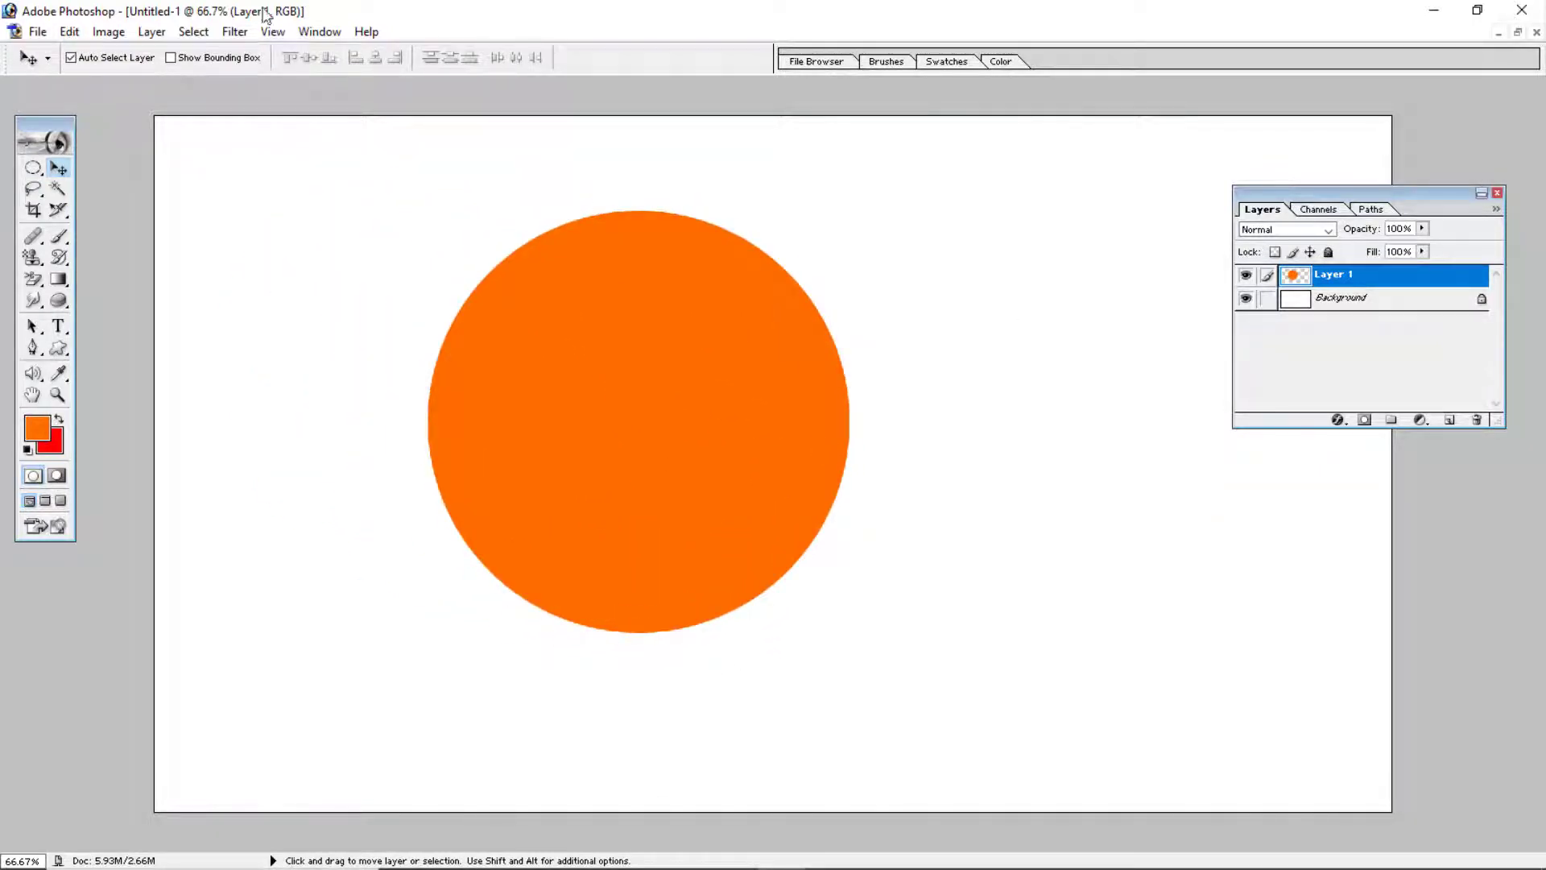
Apply a 20 px black Edit > Stroke with Location set to Outside.
{"action": "left_click", "coordinate": [69, 31]}
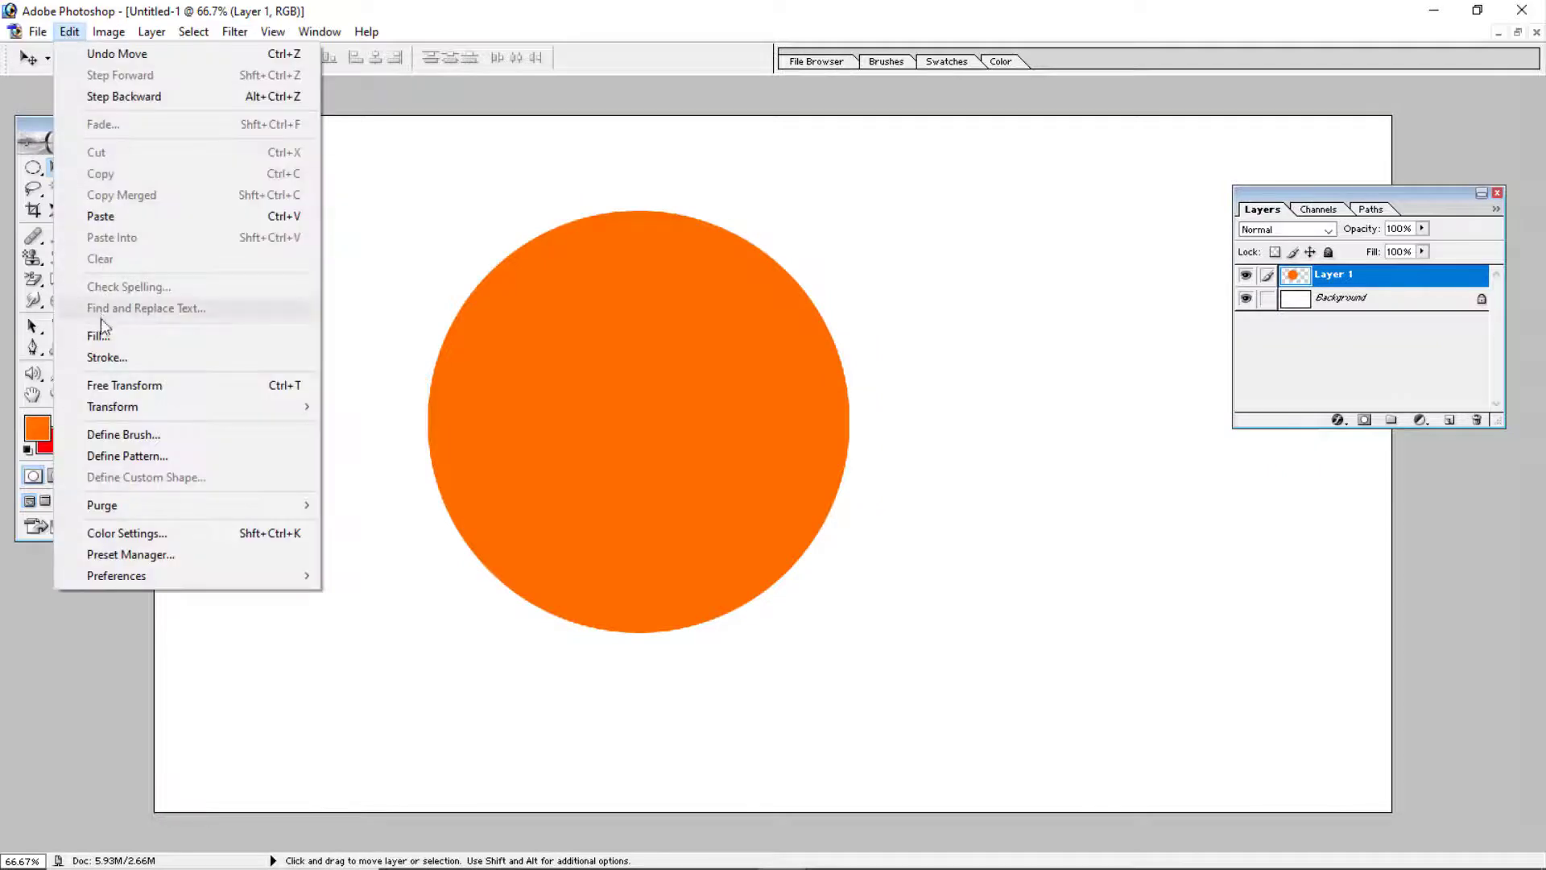
{"action": "left_click", "coordinate": [104, 357]}
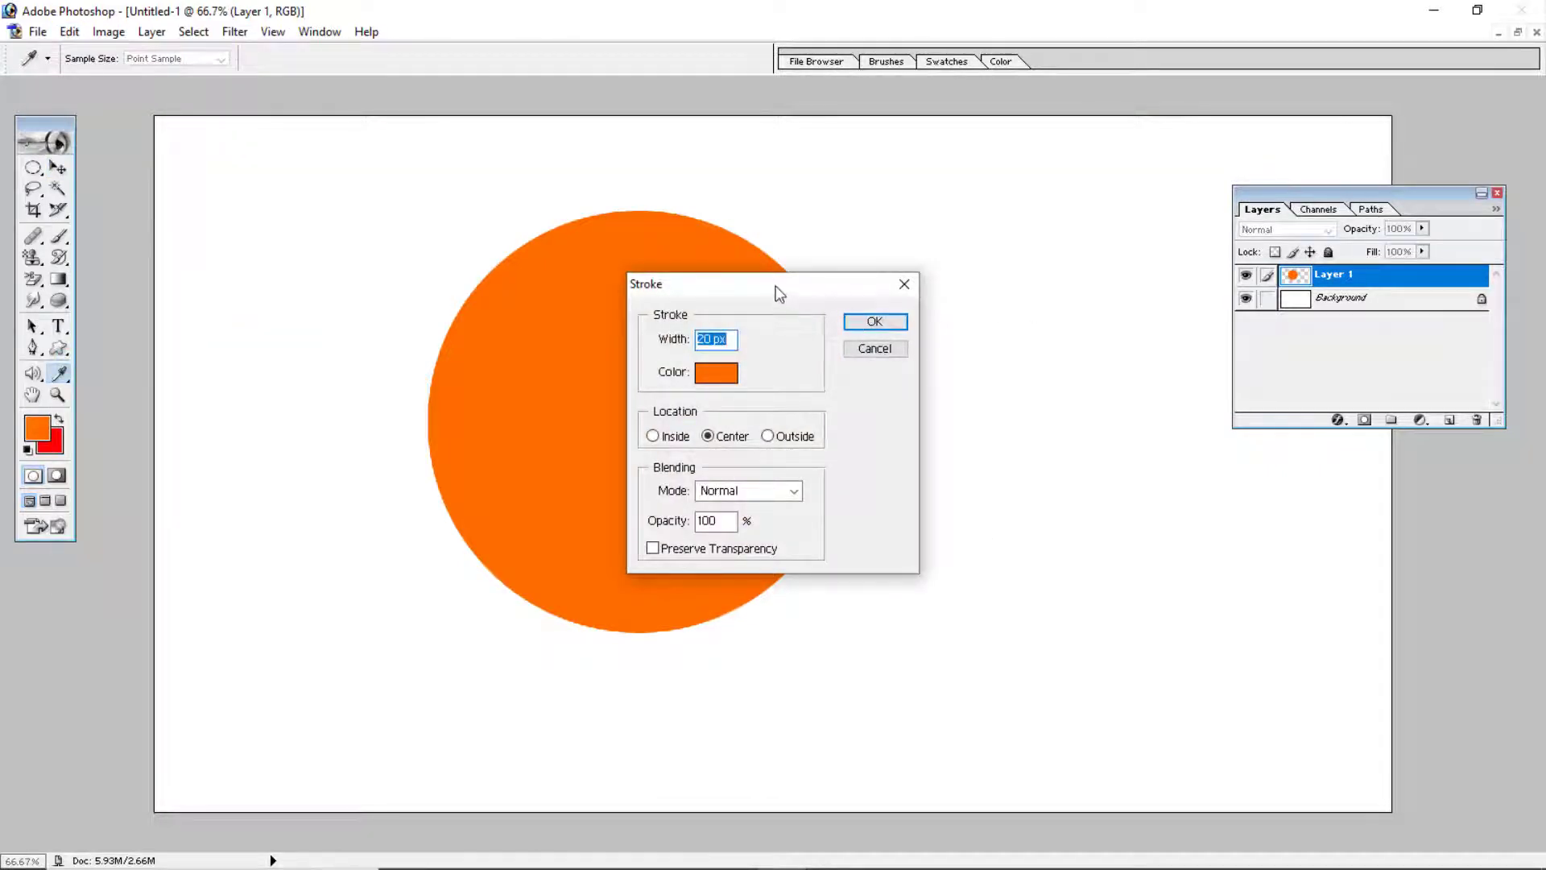
{"action": "left_click_drag", "start_coordinate": [780, 292], "coordinate": [1079, 359]}
{"action": "left_click", "coordinate": [1016, 440]}
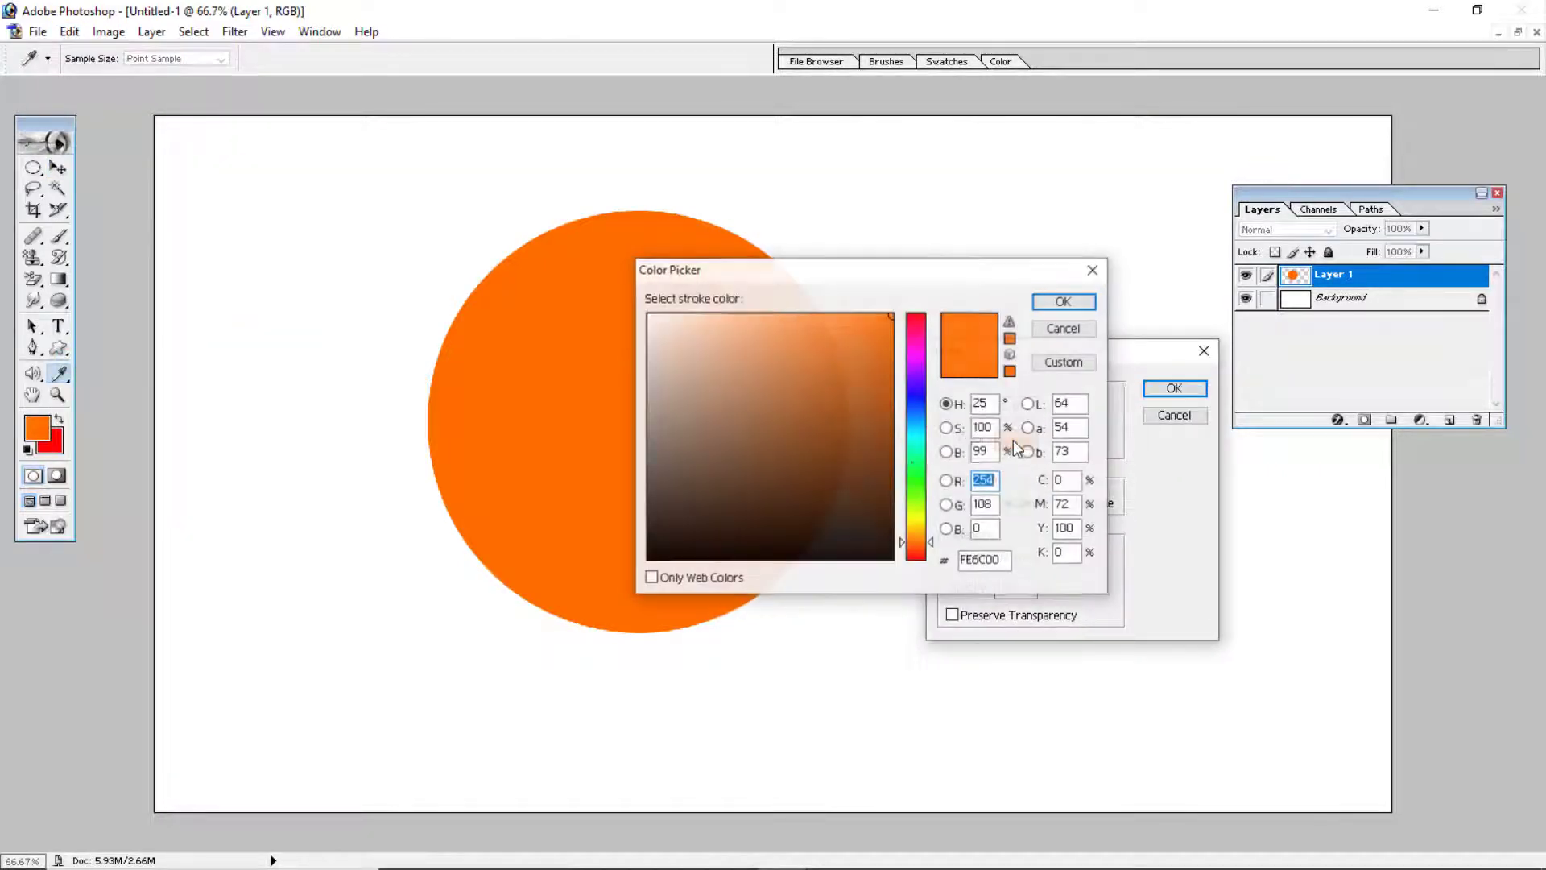
{"action": "left_click_drag", "start_coordinate": [853, 407], "coordinate": [893, 586]}
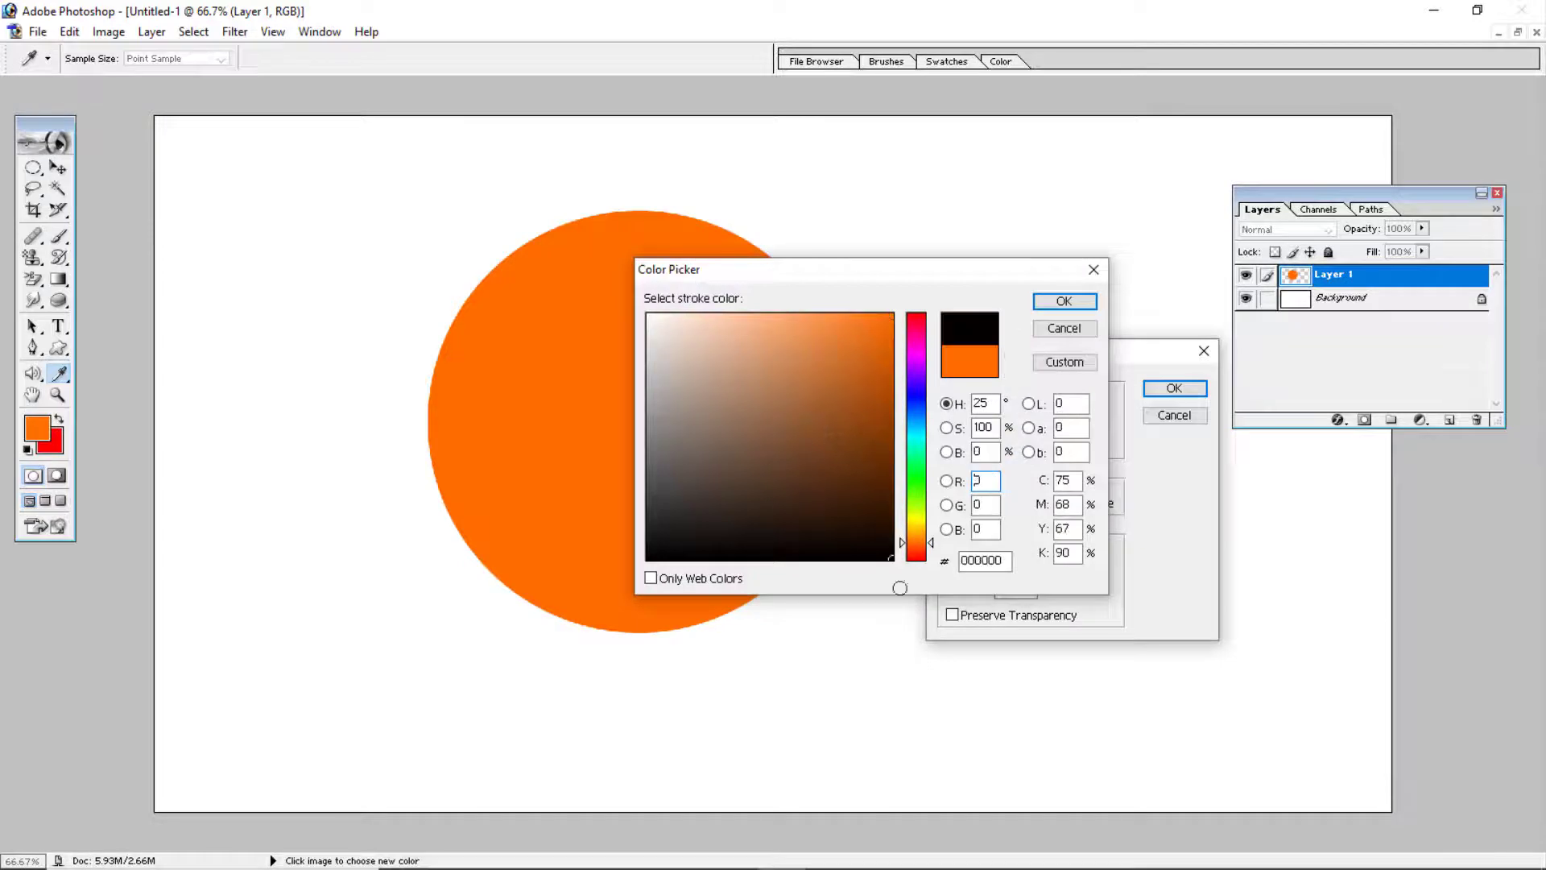
{"action": "left_click", "coordinate": [1067, 300]}
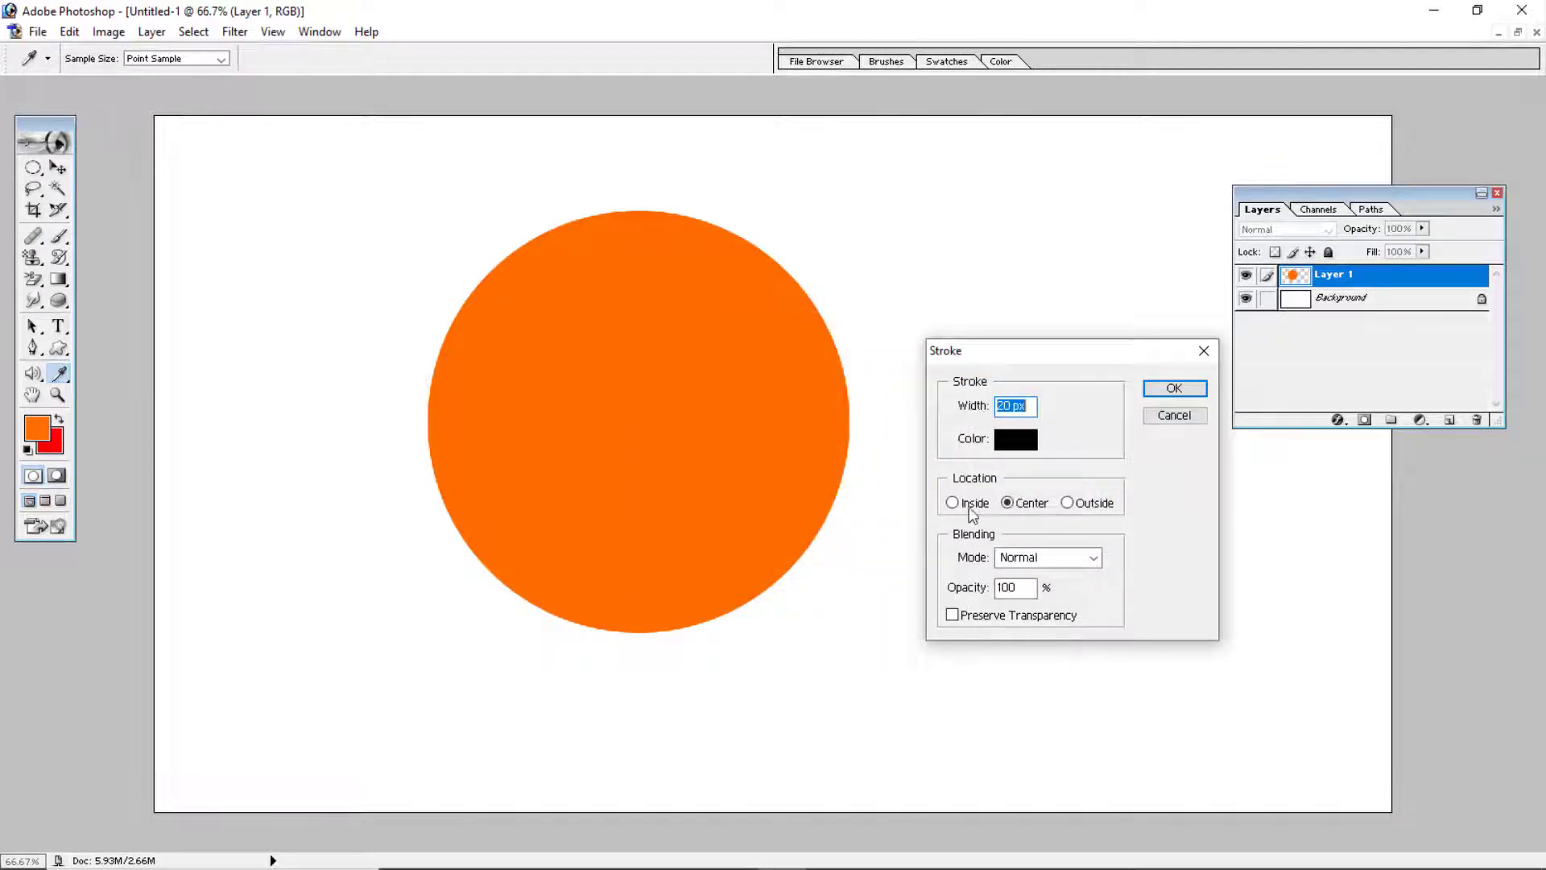
{"action": "left_click", "coordinate": [1070, 502]}
{"action": "left_click", "coordinate": [1174, 389]}
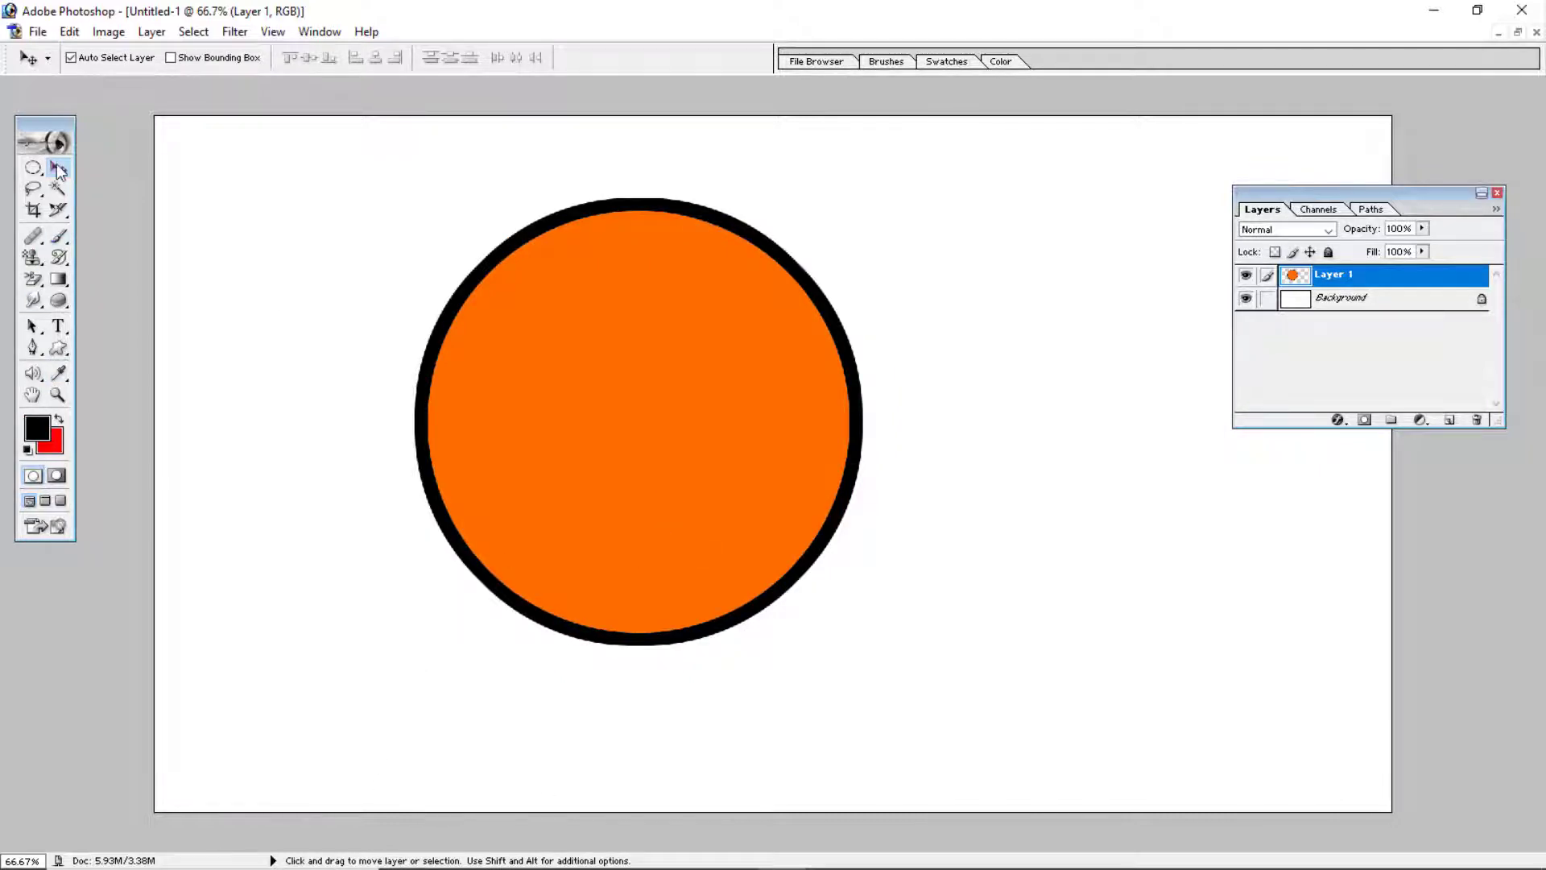
Duplicate the orange circle to the right and reposition the original up and left.
{"action": "left_click_drag", "start_coordinate": [656, 418], "coordinate": [434, 367]}
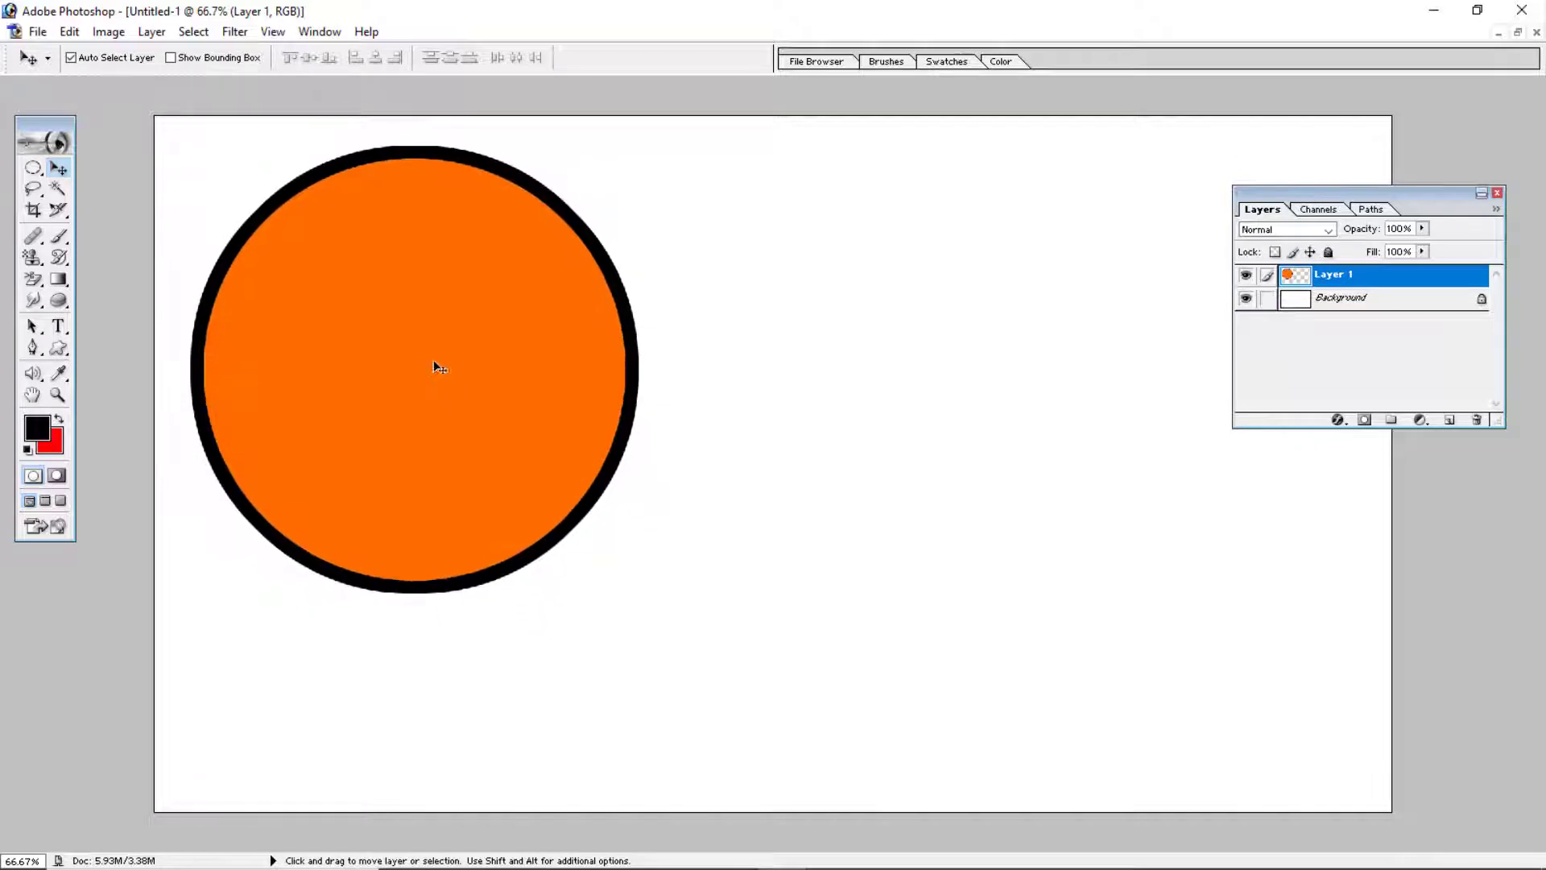
{"action": "key", "text": "ctrl+z"}
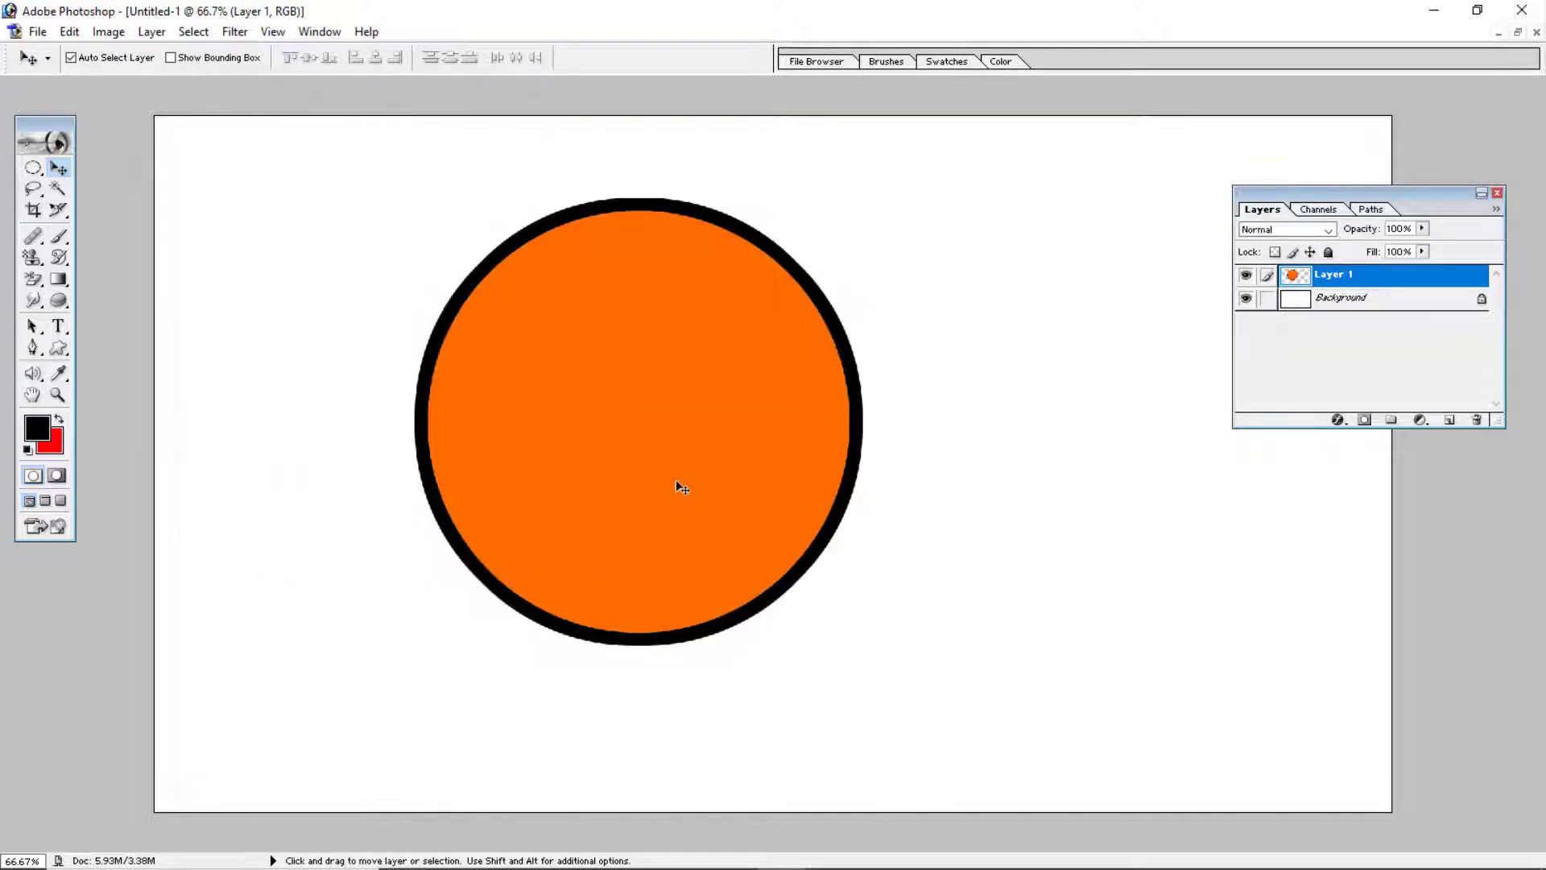
{"action": "mouse_move", "coordinate": [674, 495]}
{"action": "left_mouse_down"}
{"action": "mouse_move", "coordinate": [650, 462]}
{"action": "mouse_move", "coordinate": [490, 404]}
{"action": "mouse_move", "coordinate": [1012, 483]}
{"action": "mouse_move", "coordinate": [996, 398]}
{"action": "left_mouse_up"}
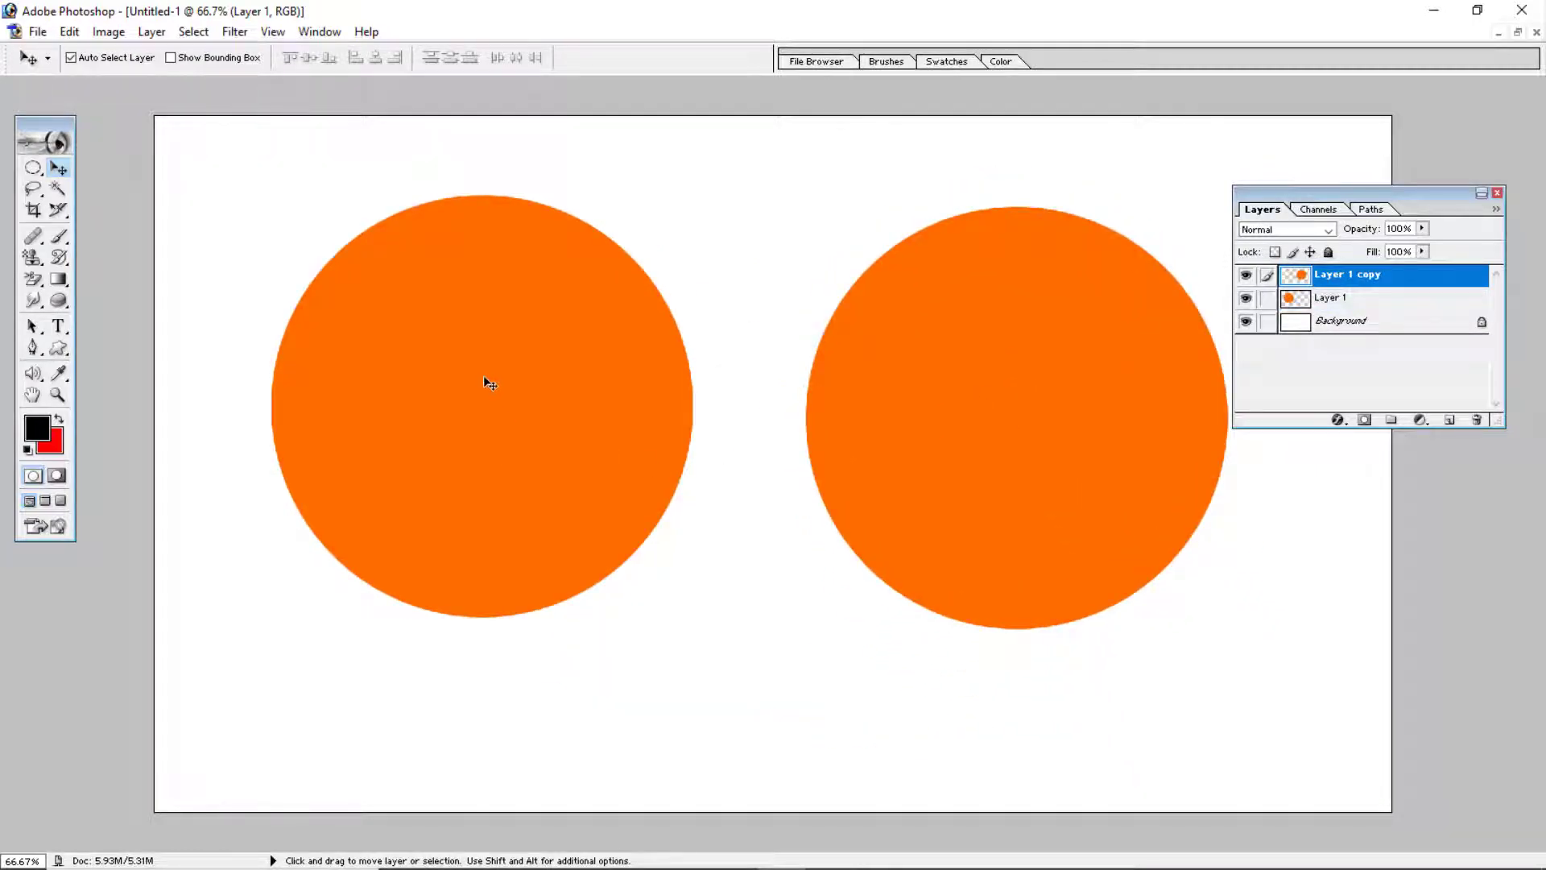
{"action": "mouse_move", "coordinate": [485, 382]}
{"action": "left_mouse_down"}
{"action": "mouse_move", "coordinate": [476, 369]}
{"action": "mouse_move", "coordinate": [485, 381]}
{"action": "left_mouse_up"}
Reapply the black stroke to the left circle and nudge the plain copy left and up.
{"action": "left_click", "coordinate": [69, 31]}
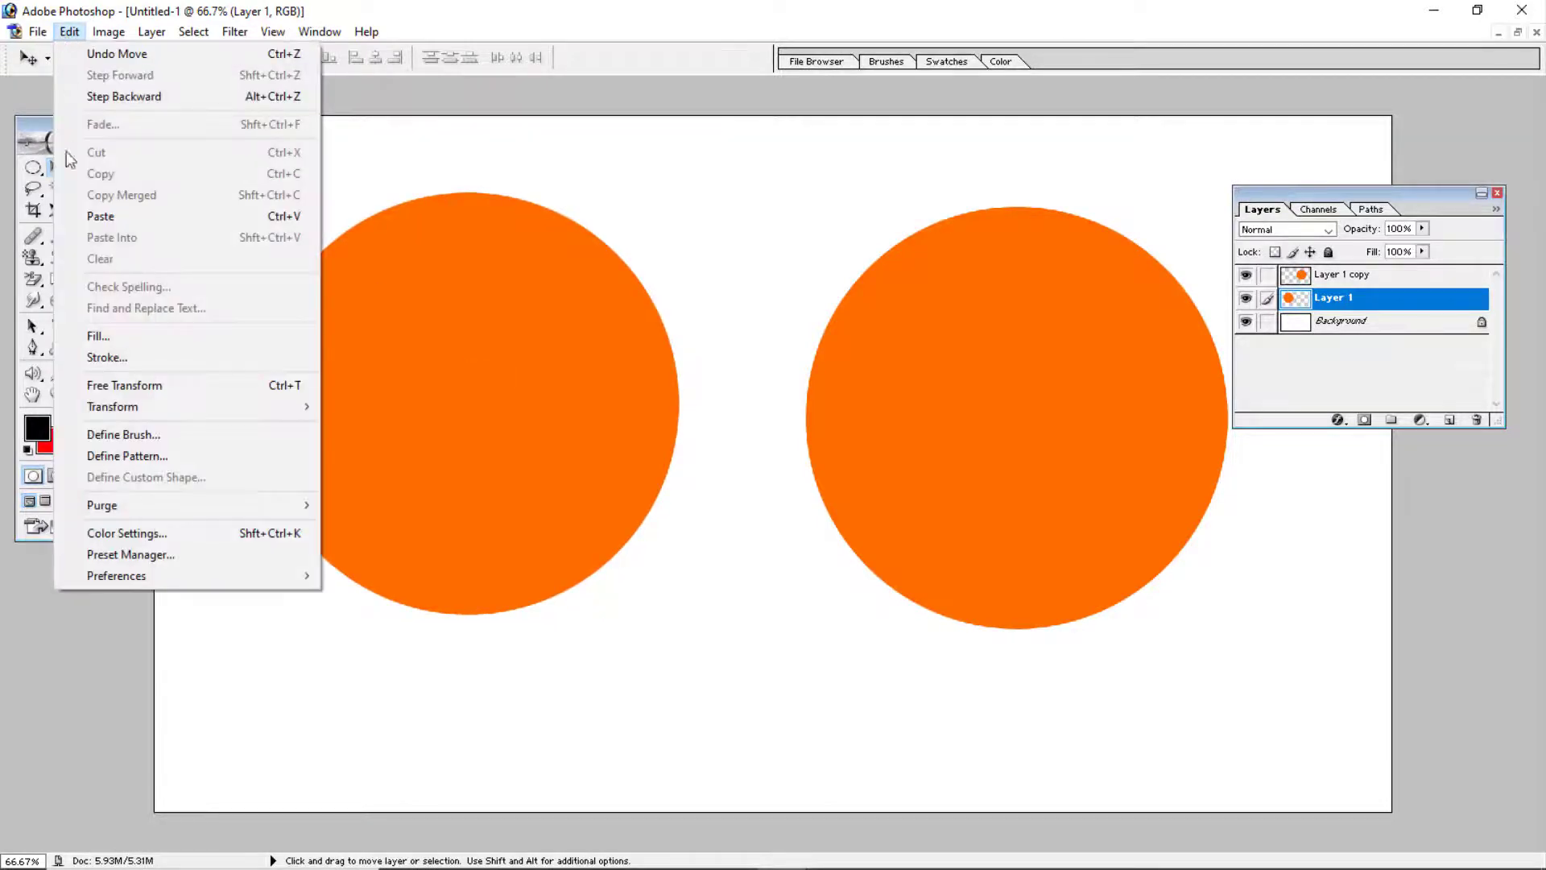
{"action": "left_click", "coordinate": [107, 356]}
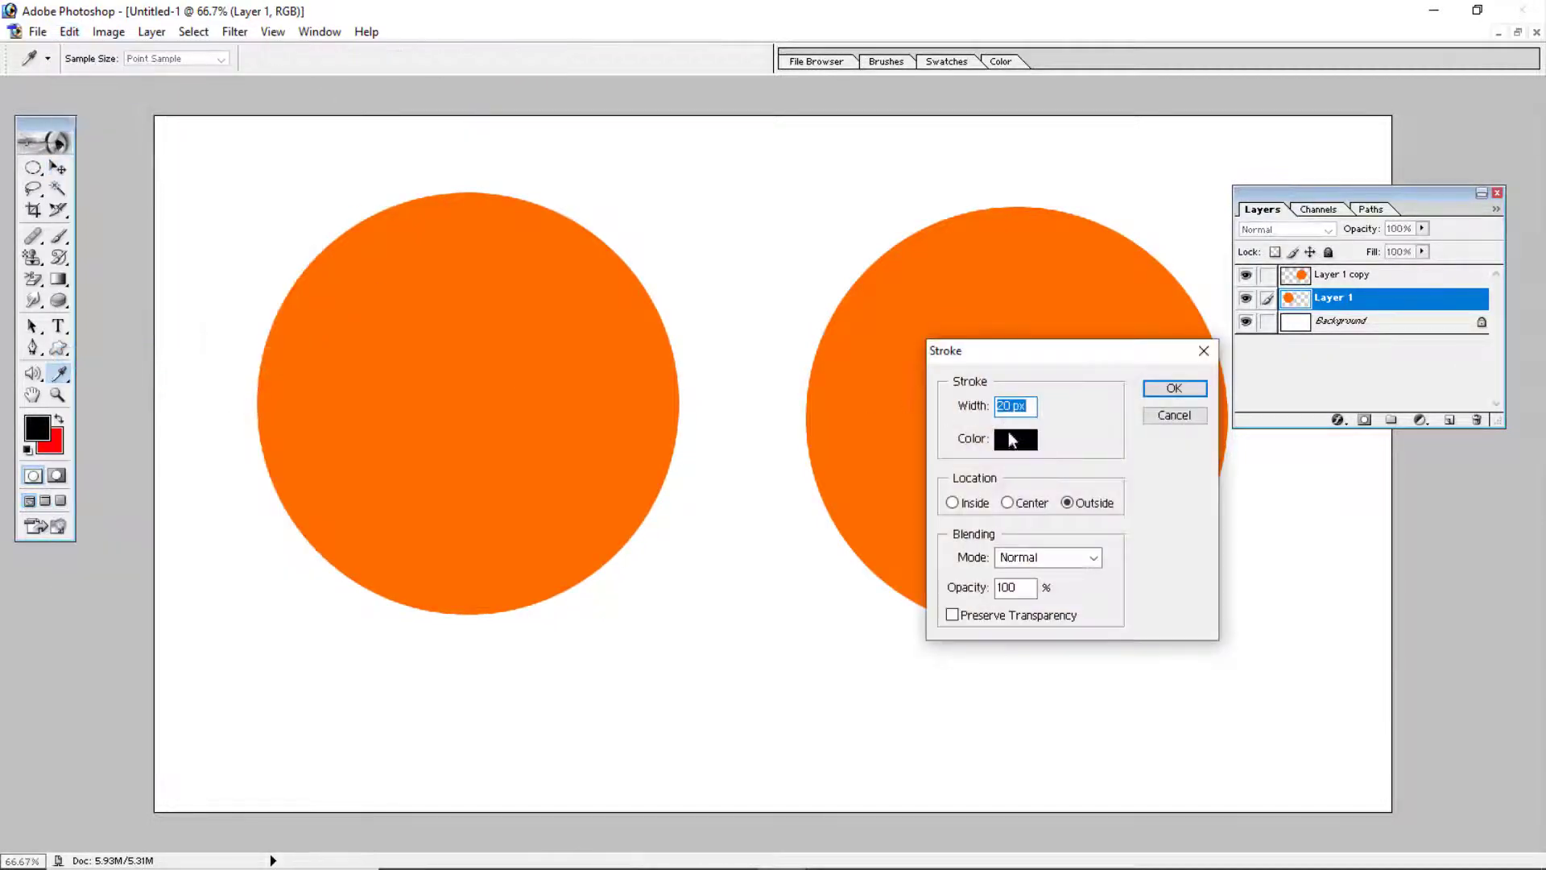
{"action": "left_click", "coordinate": [1174, 389]}
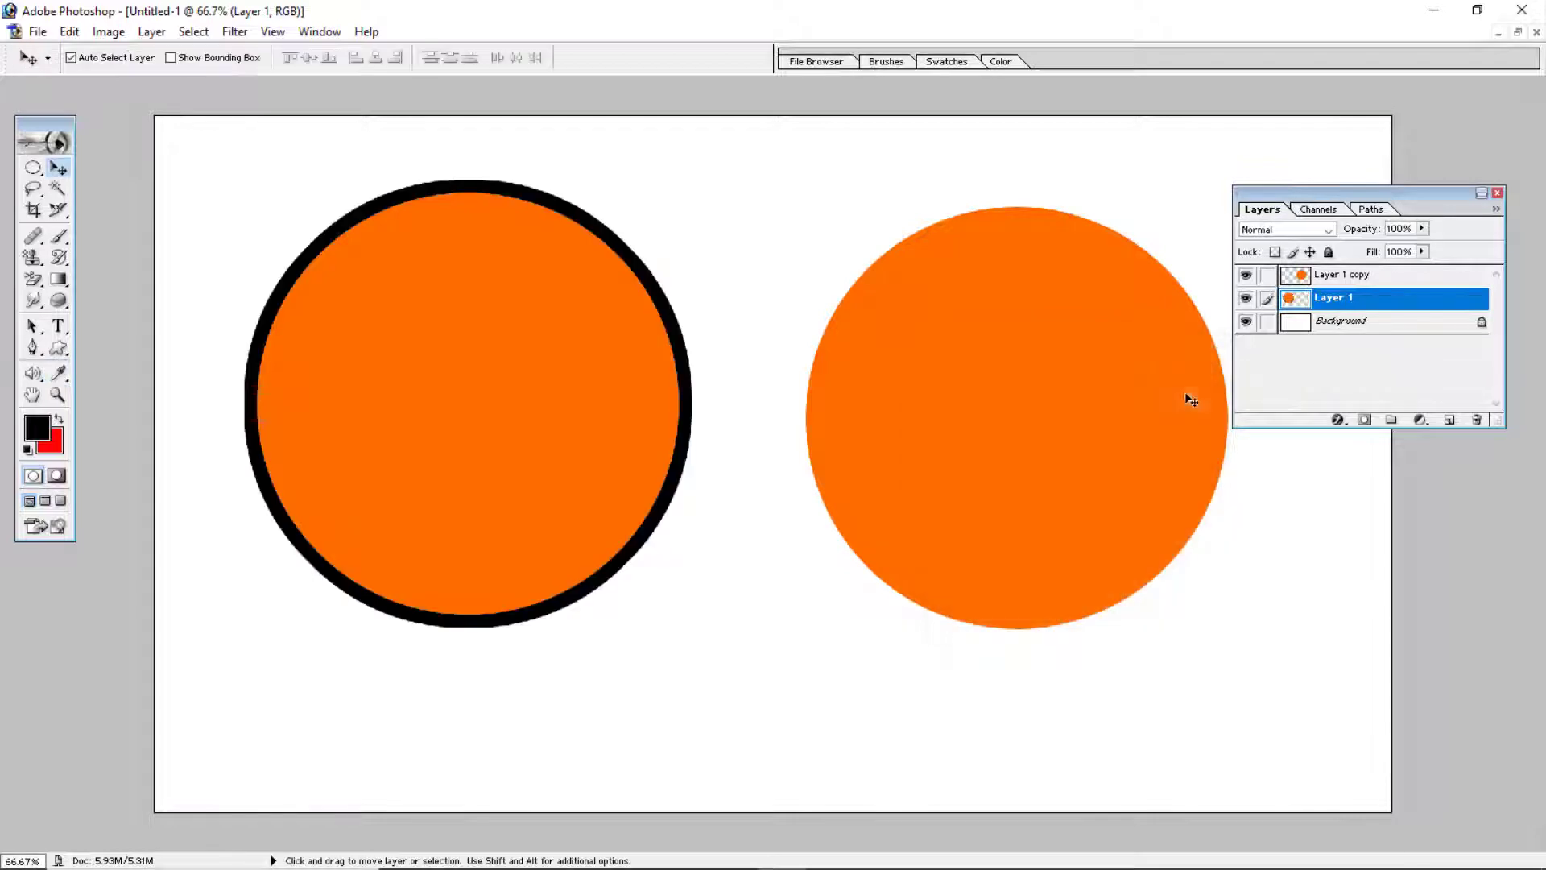
{"action": "left_click_drag", "start_coordinate": [1114, 361], "coordinate": [1061, 352]}
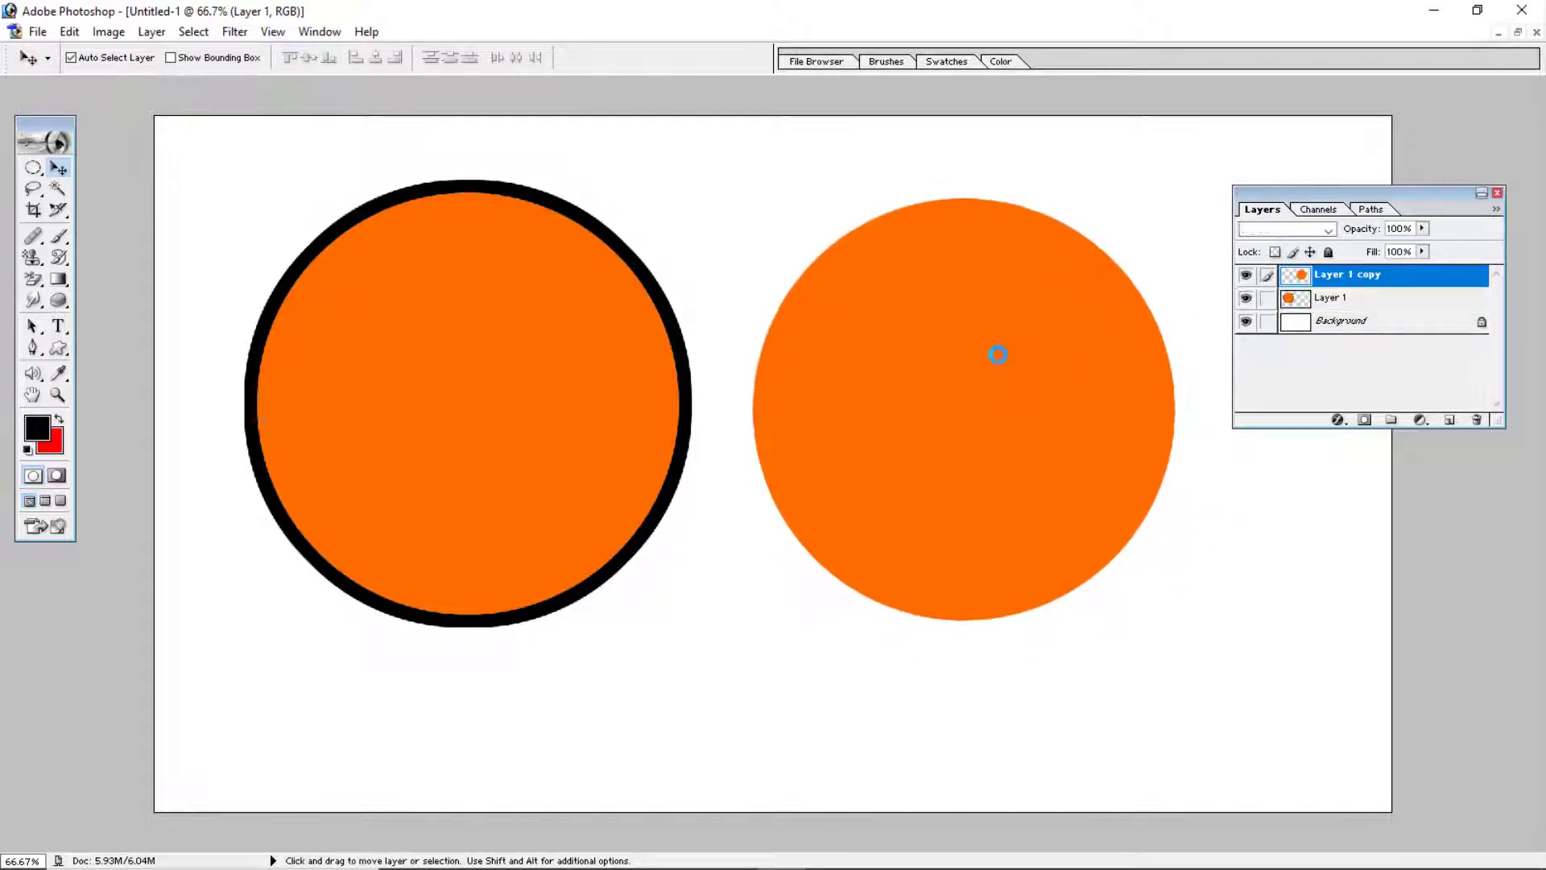
Add a blue 20 px outside Stroke layer effect to the circle copy.
{"action": "left_click", "coordinate": [1341, 422]}
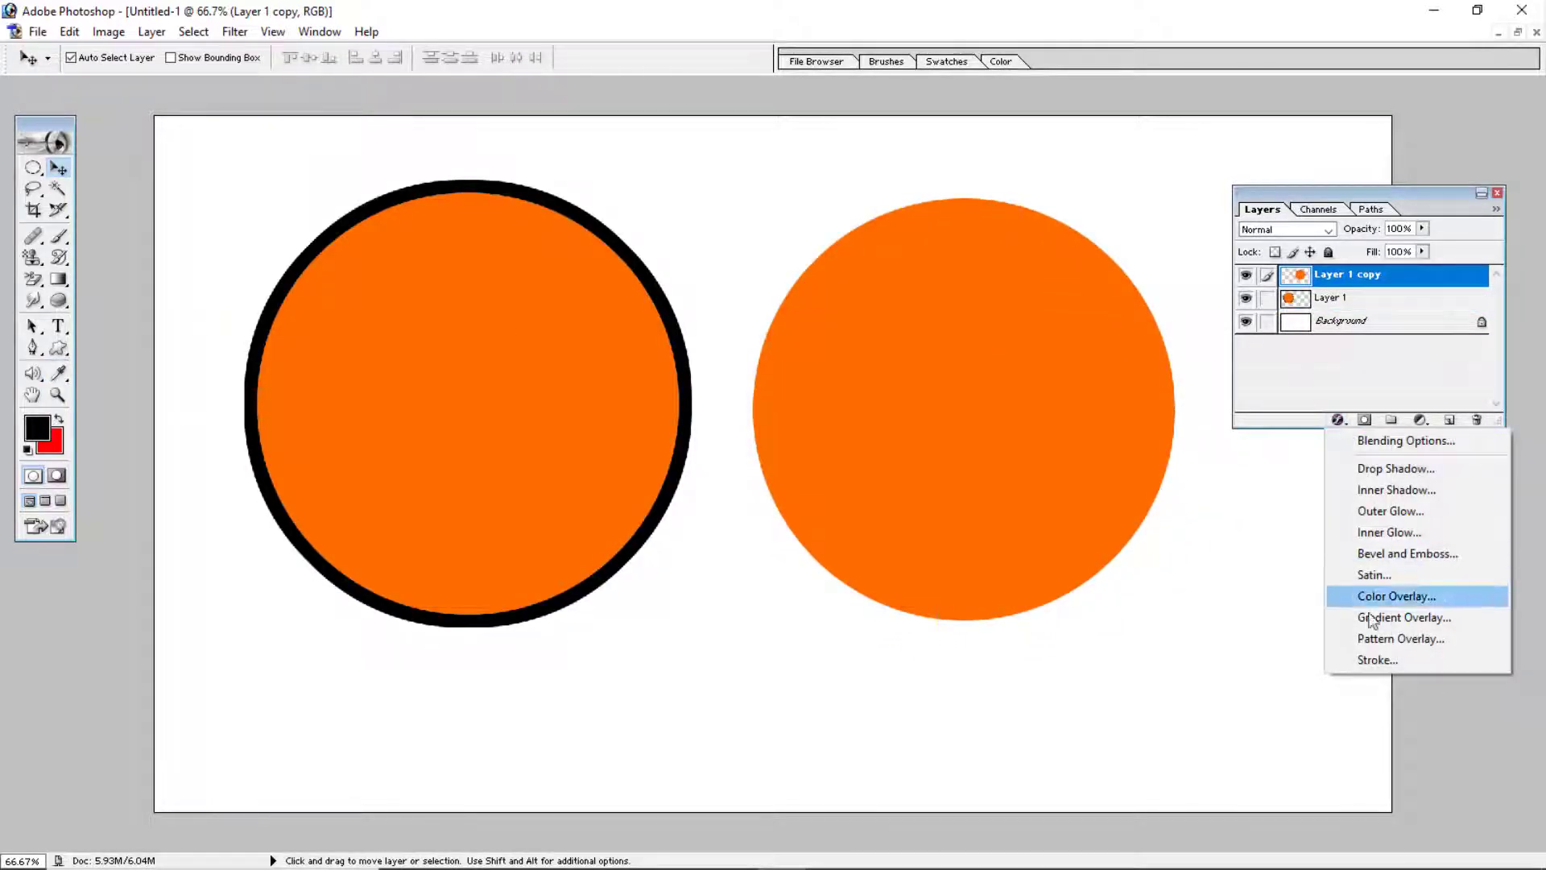
{"action": "left_click", "coordinate": [1375, 656]}
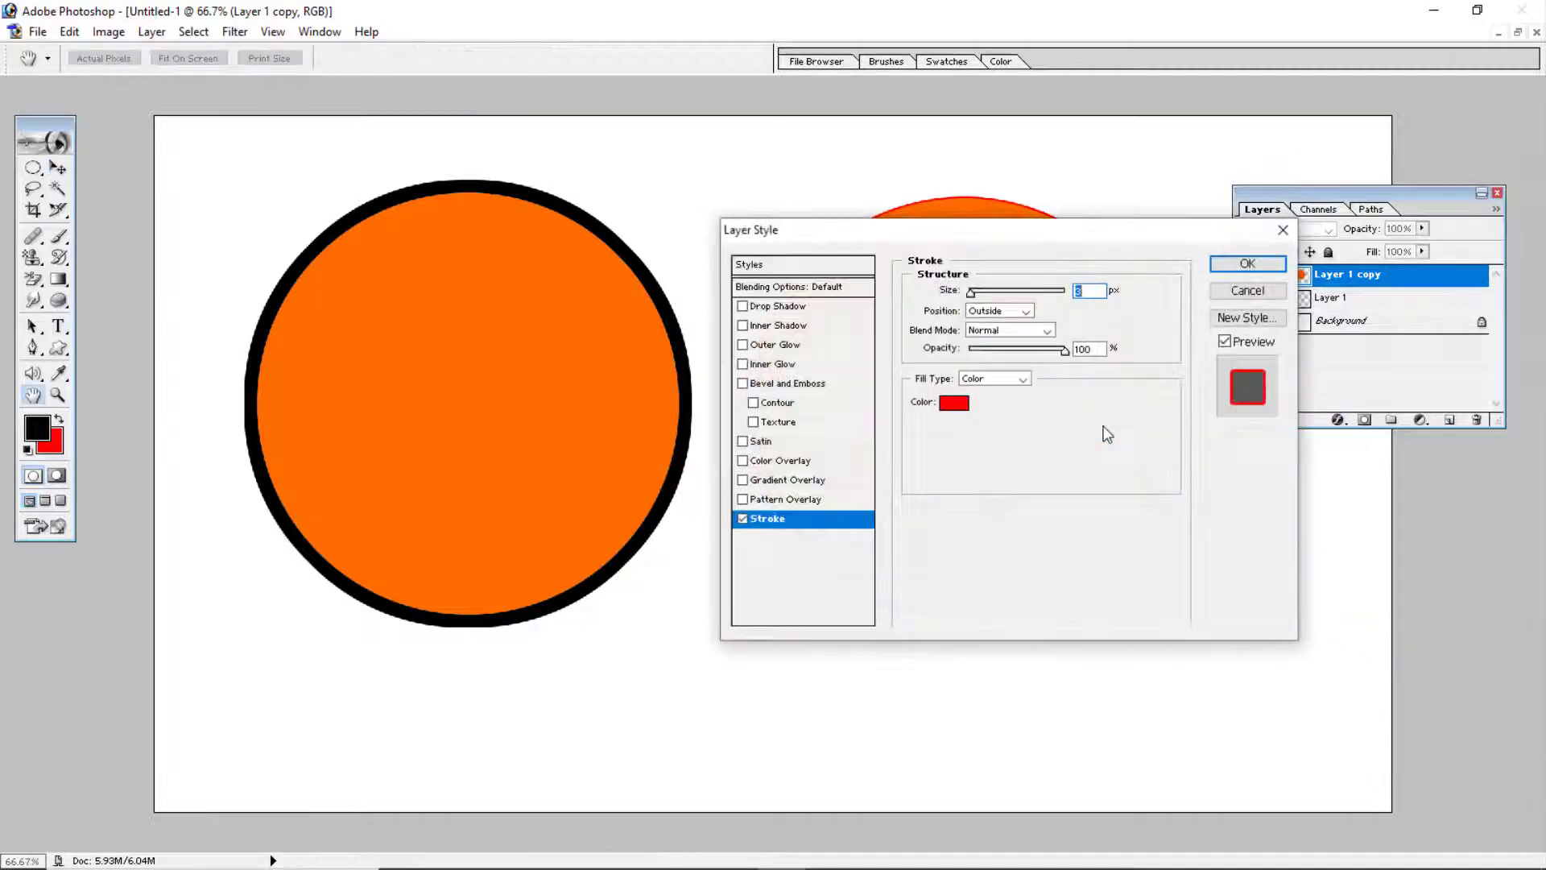
{"action": "mouse_move", "coordinate": [1021, 234]}
{"action": "left_mouse_down"}
{"action": "mouse_move", "coordinate": [345, 199]}
{"action": "mouse_move", "coordinate": [484, 199]}
{"action": "left_mouse_up"}
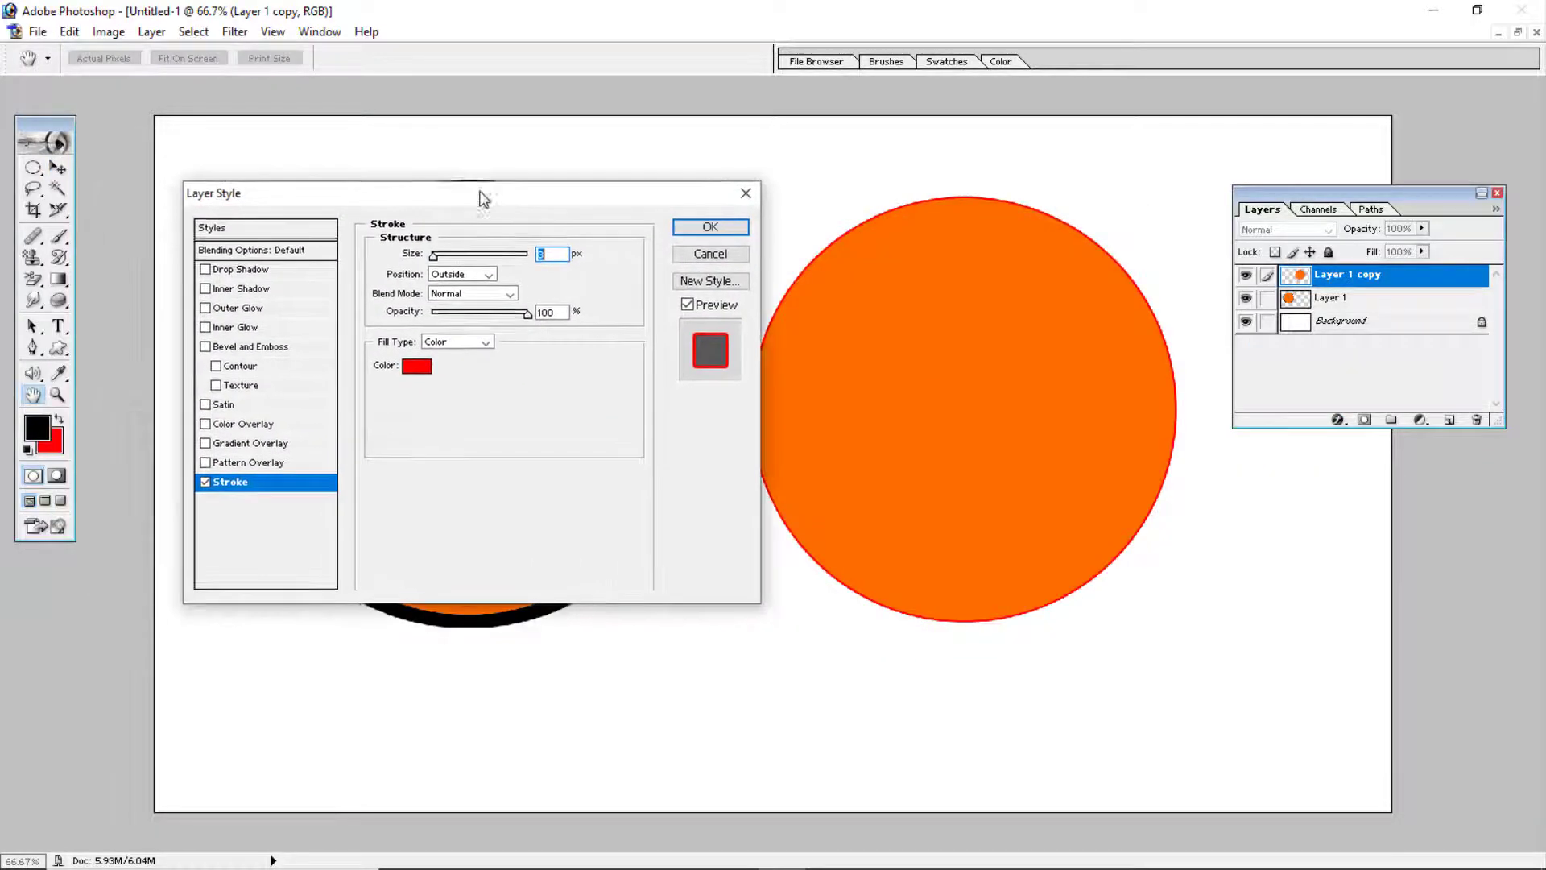
{"action": "left_click", "coordinate": [490, 277]}
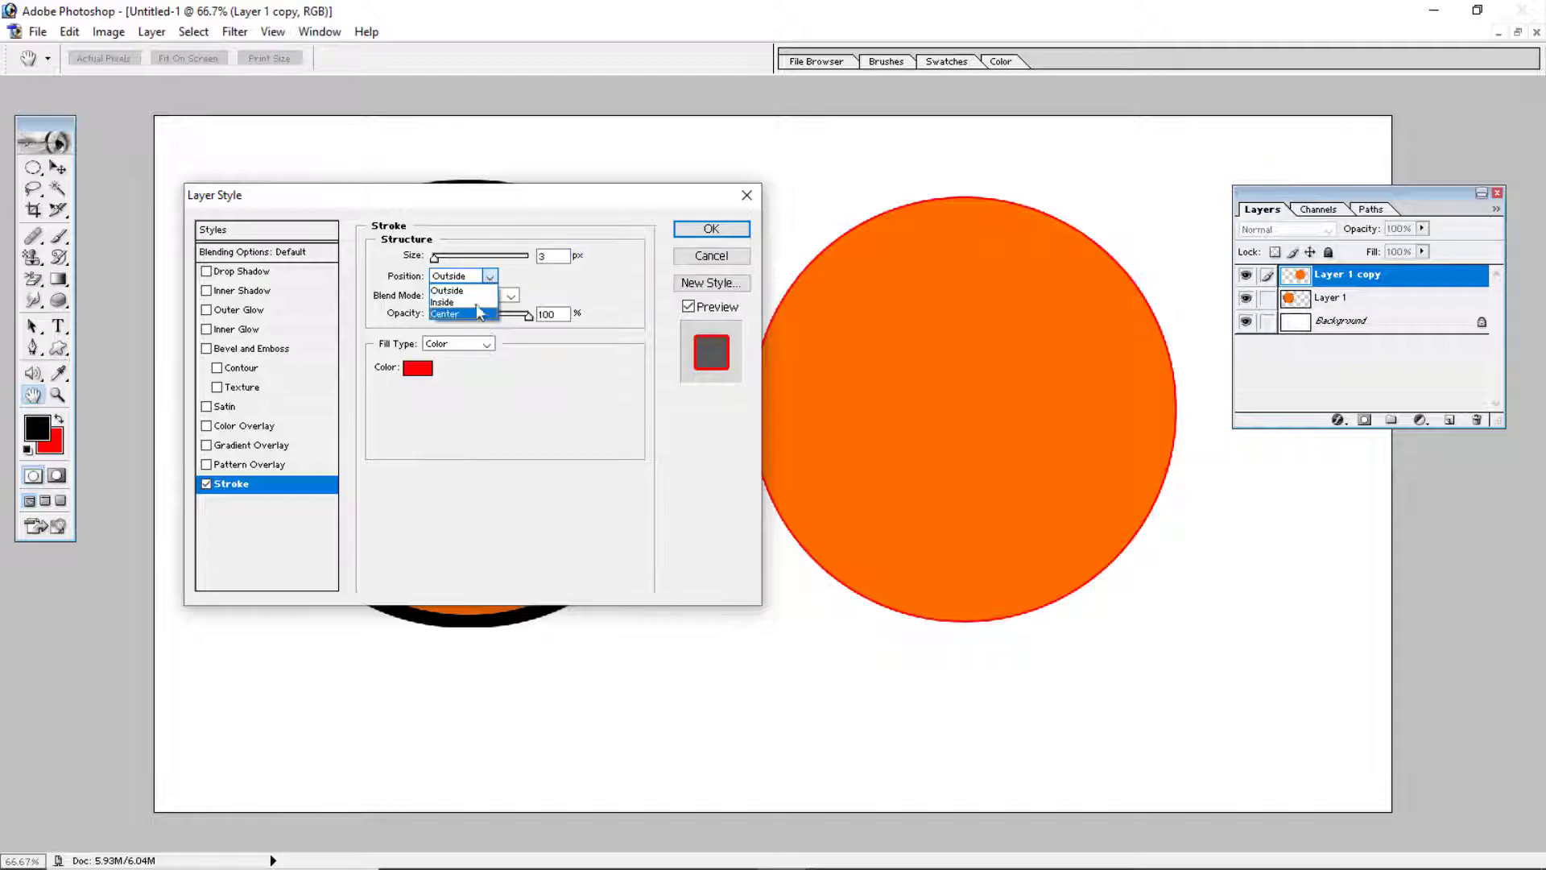
{"action": "left_click", "coordinate": [475, 292]}
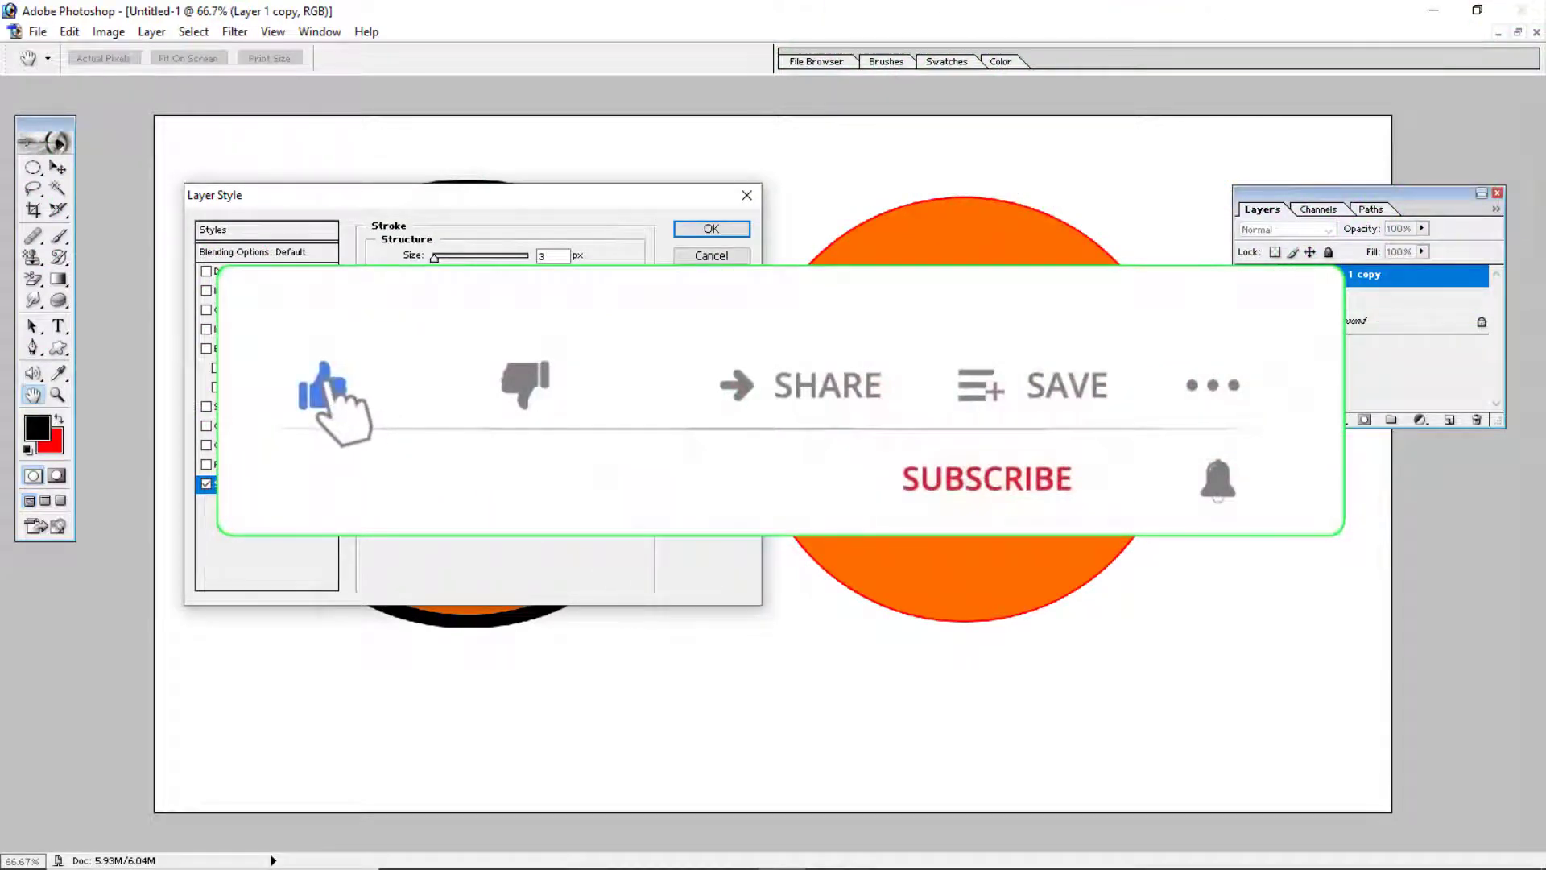
{"action": "left_click", "coordinate": [423, 372]}
{"action": "type", "text": "0011EE"}
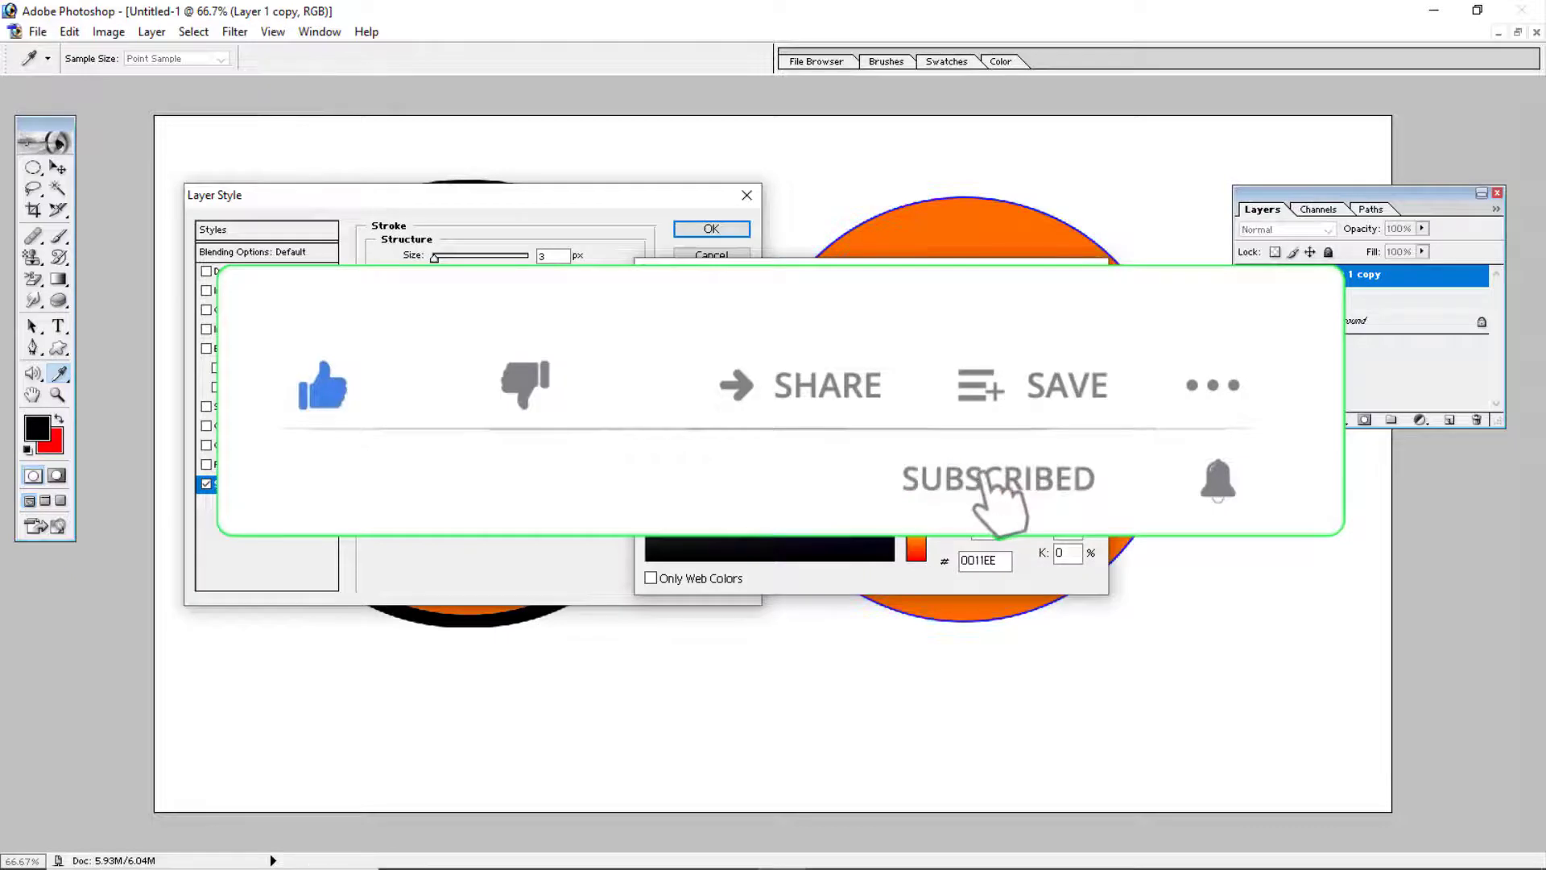
{"action": "key", "text": "Return"}
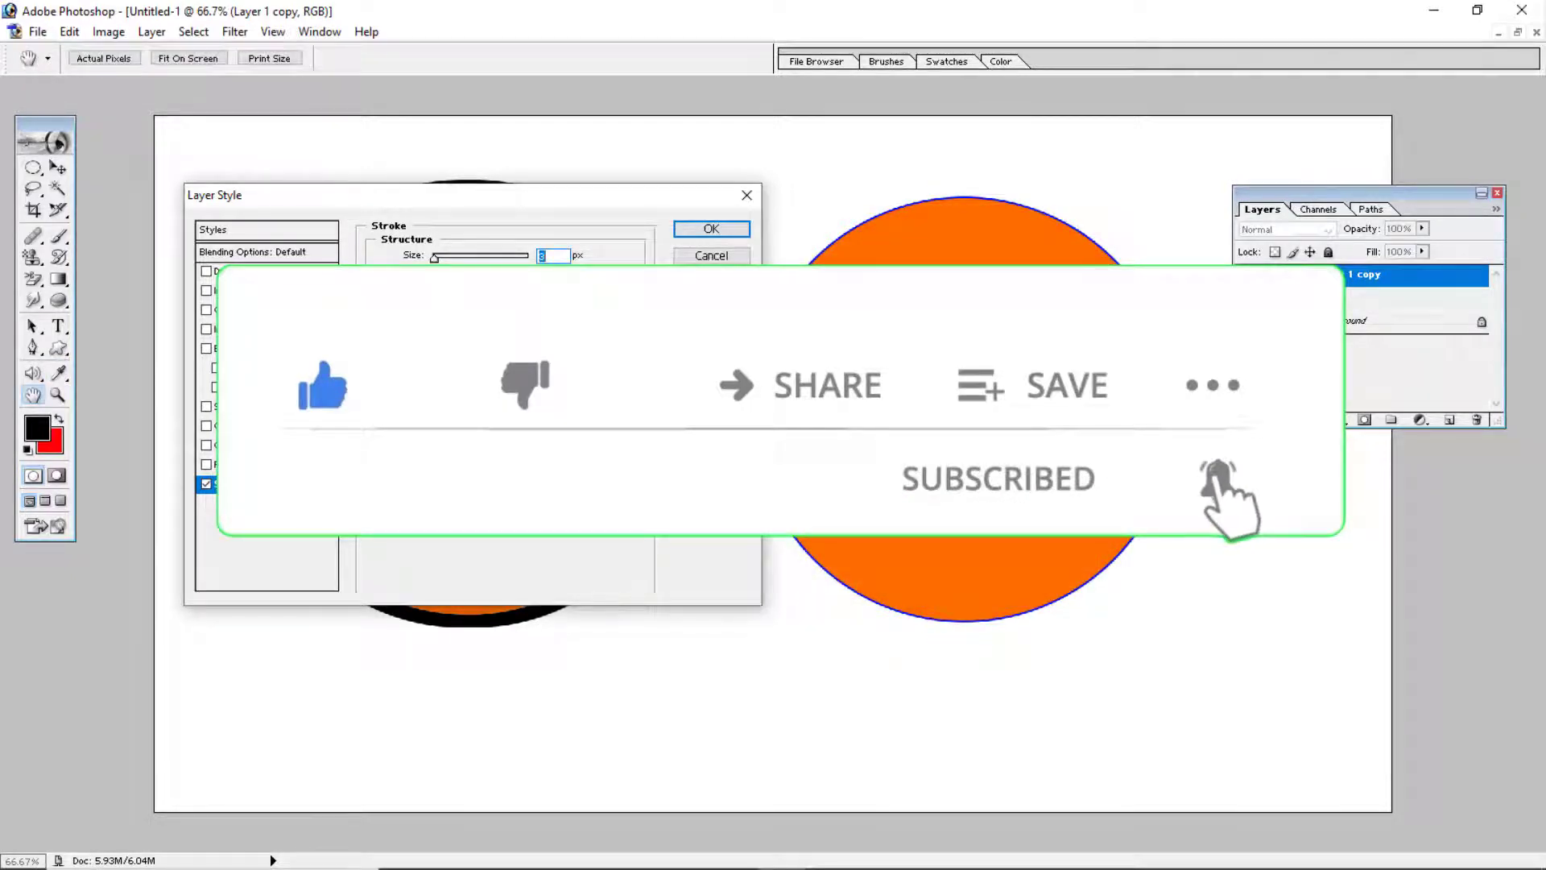
{"action": "left_click_drag", "start_coordinate": [434, 258], "coordinate": [445, 258]}
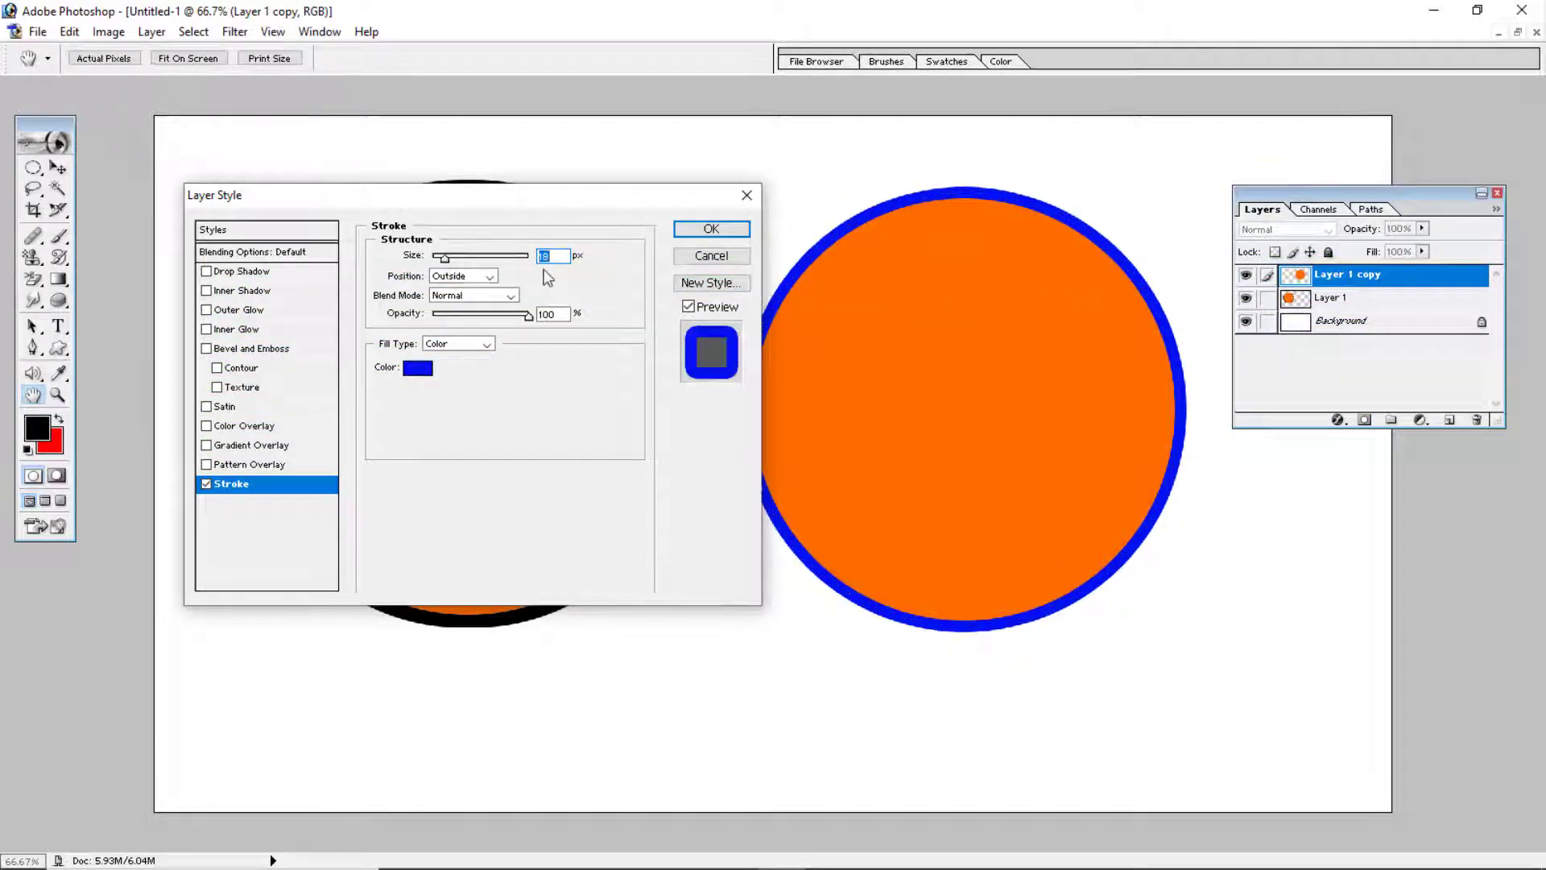
{"action": "type", "text": "20"}
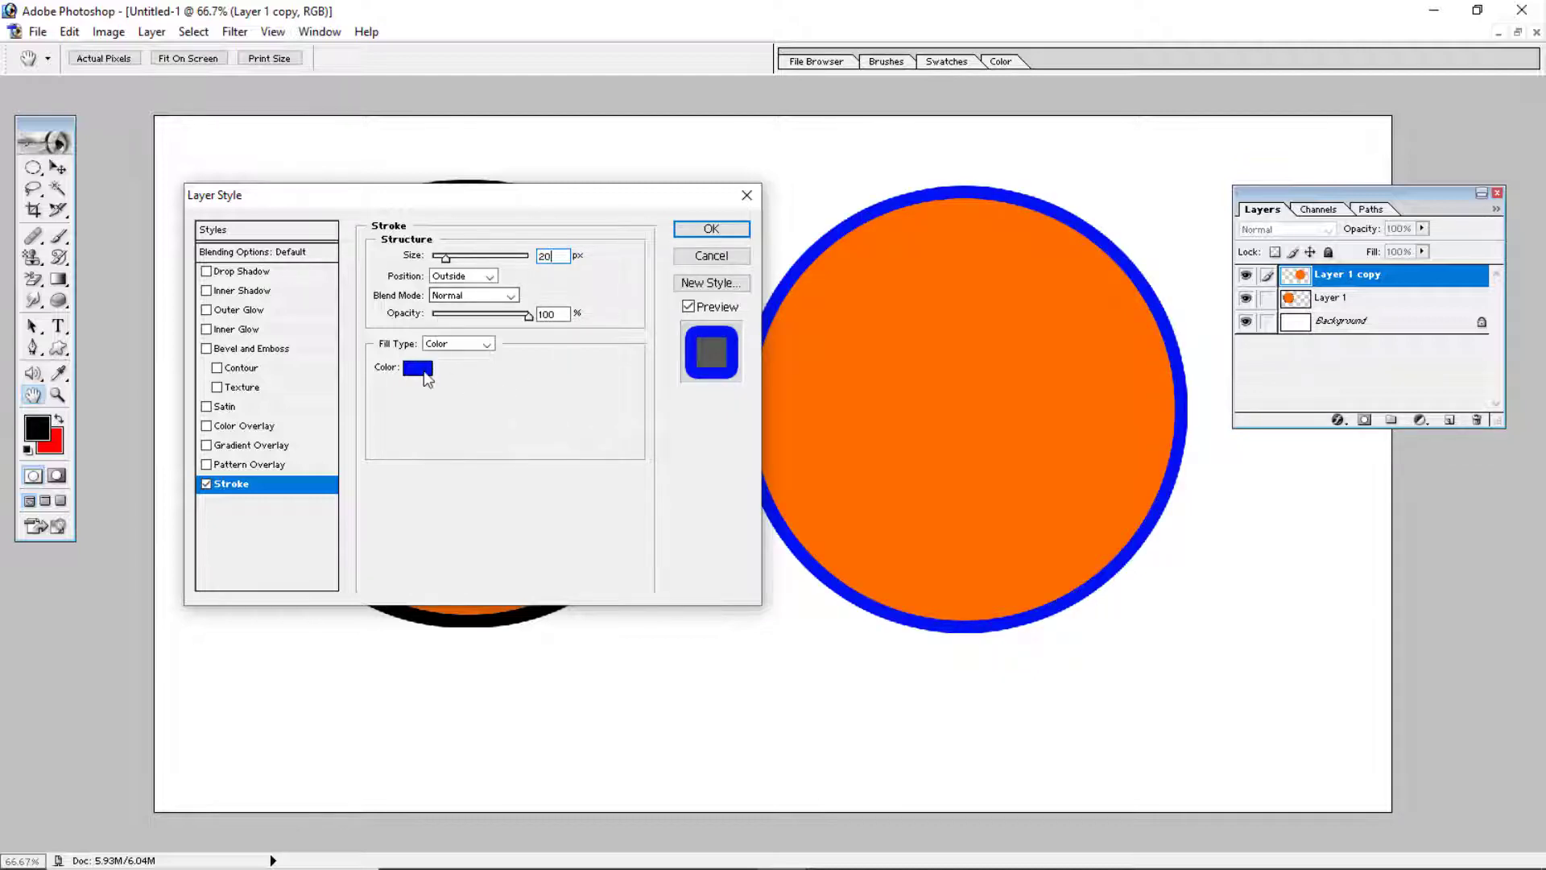
{"action": "left_click", "coordinate": [711, 229]}
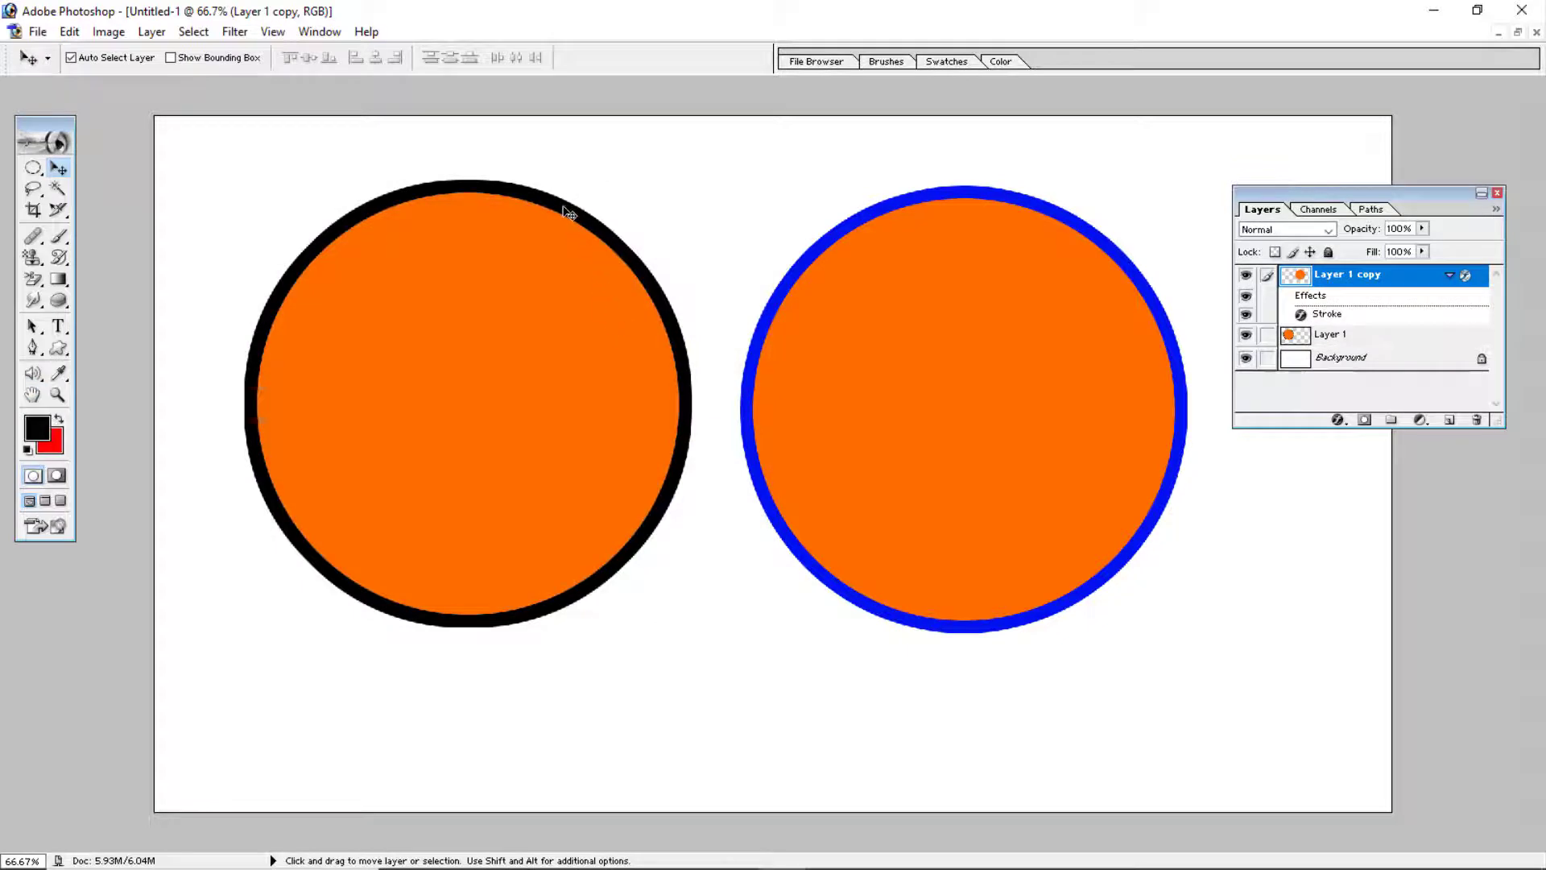
Reposition the black-outlined circle, then move the blue-outlined circle slightly lower.
{"action": "left_click_drag", "start_coordinate": [567, 213], "coordinate": [542, 214]}
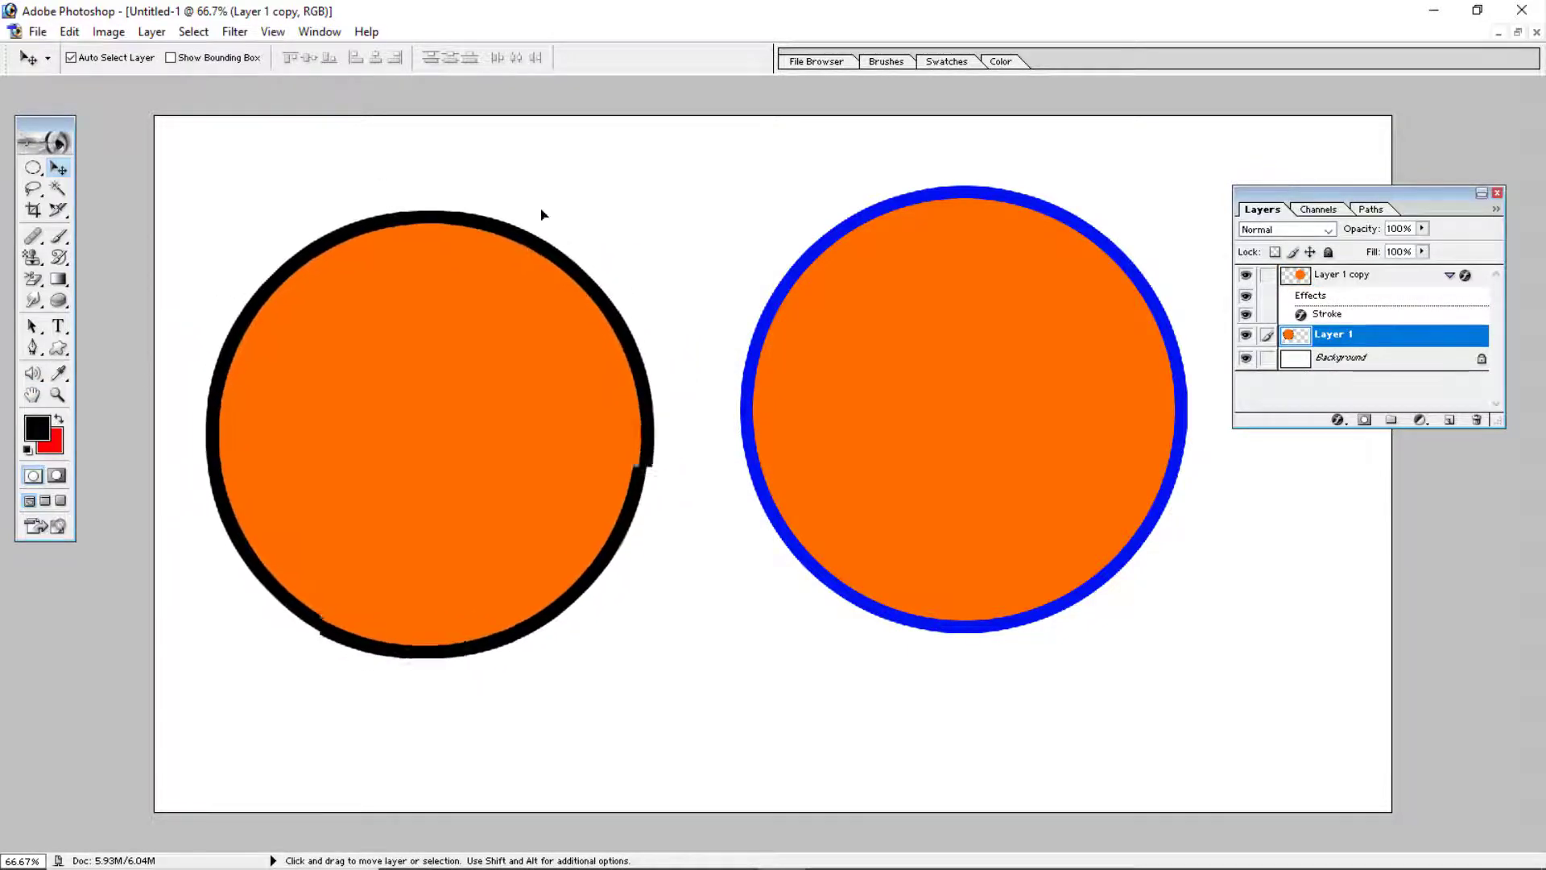
{"action": "left_click_drag", "start_coordinate": [542, 214], "coordinate": [531, 233]}
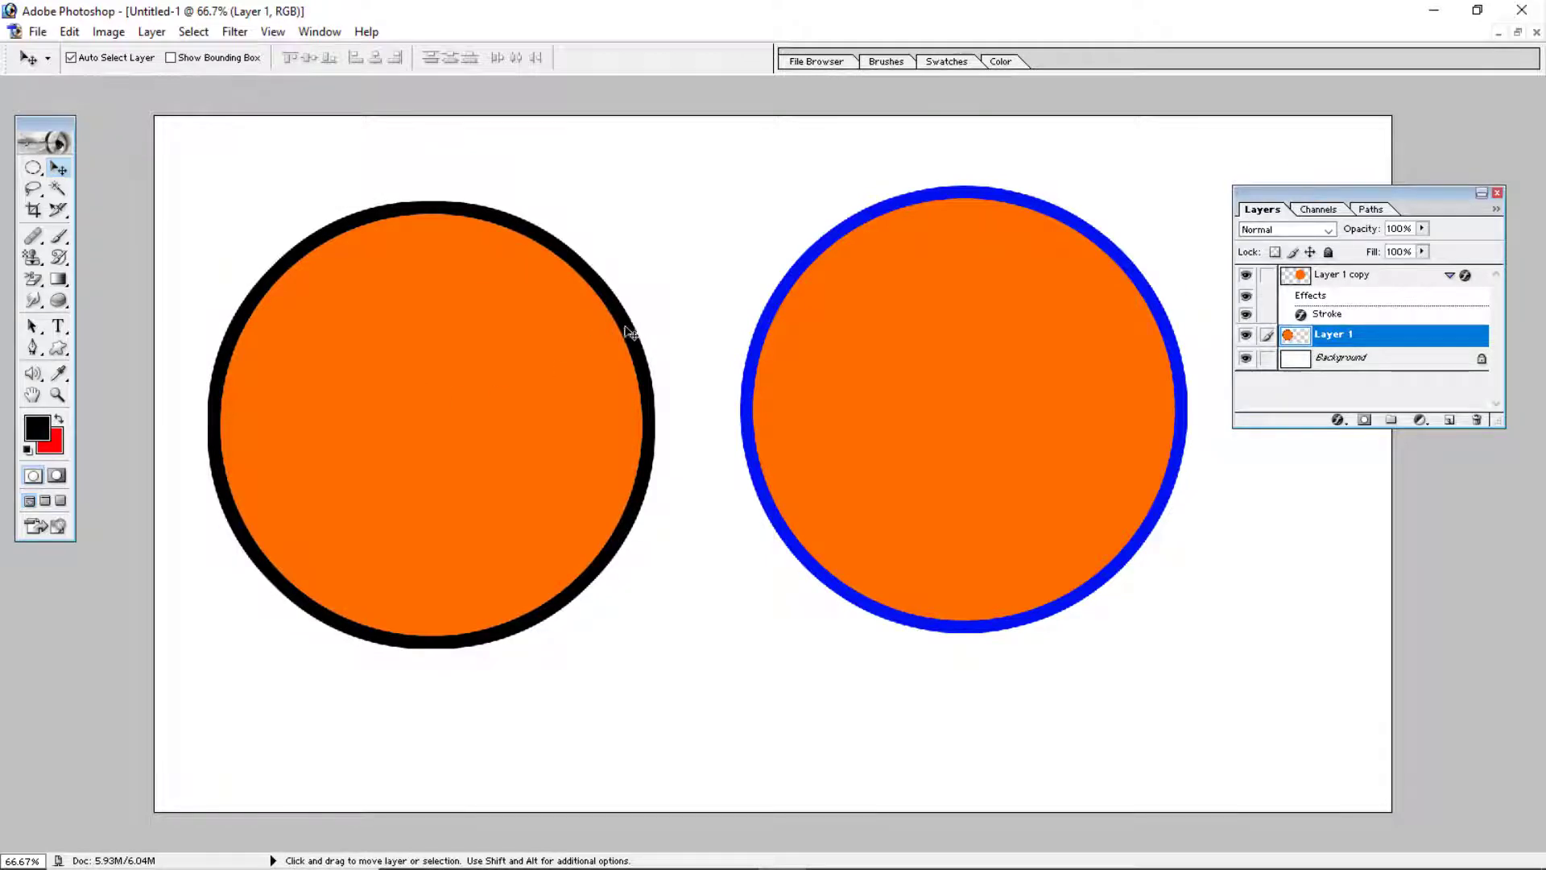
{"action": "mouse_move", "coordinate": [632, 332]}
{"action": "left_mouse_down"}
{"action": "mouse_move", "coordinate": [610, 299]}
{"action": "mouse_move", "coordinate": [638, 335]}
{"action": "mouse_move", "coordinate": [656, 422]}
{"action": "mouse_move", "coordinate": [552, 380]}
{"action": "mouse_move", "coordinate": [625, 323]}
{"action": "mouse_move", "coordinate": [633, 347]}
{"action": "left_mouse_up"}
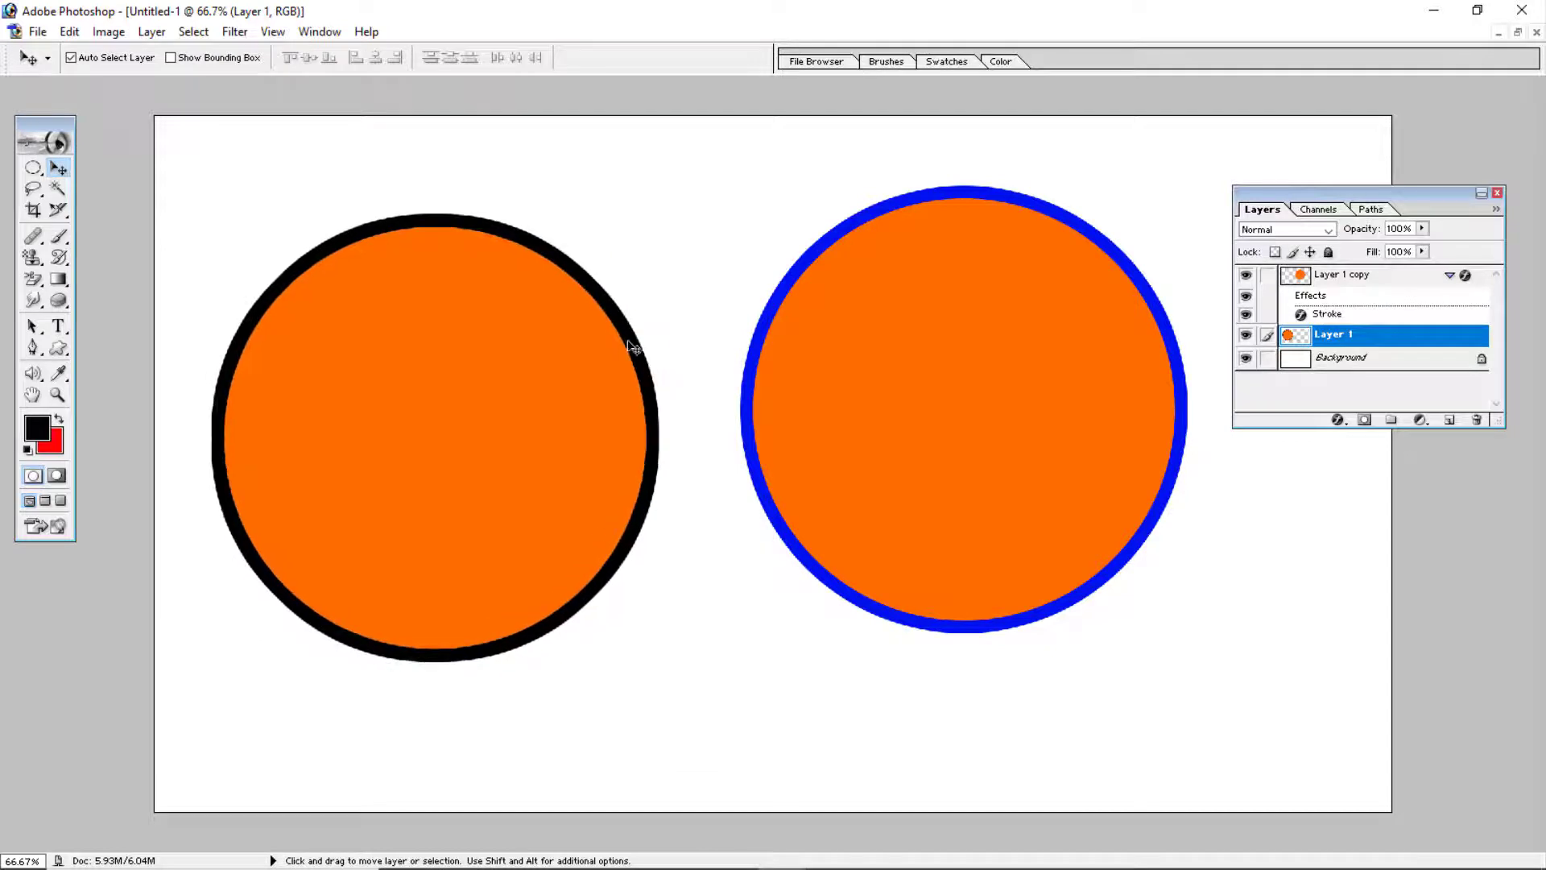
{"action": "key", "text": "alt+bracketleft"}
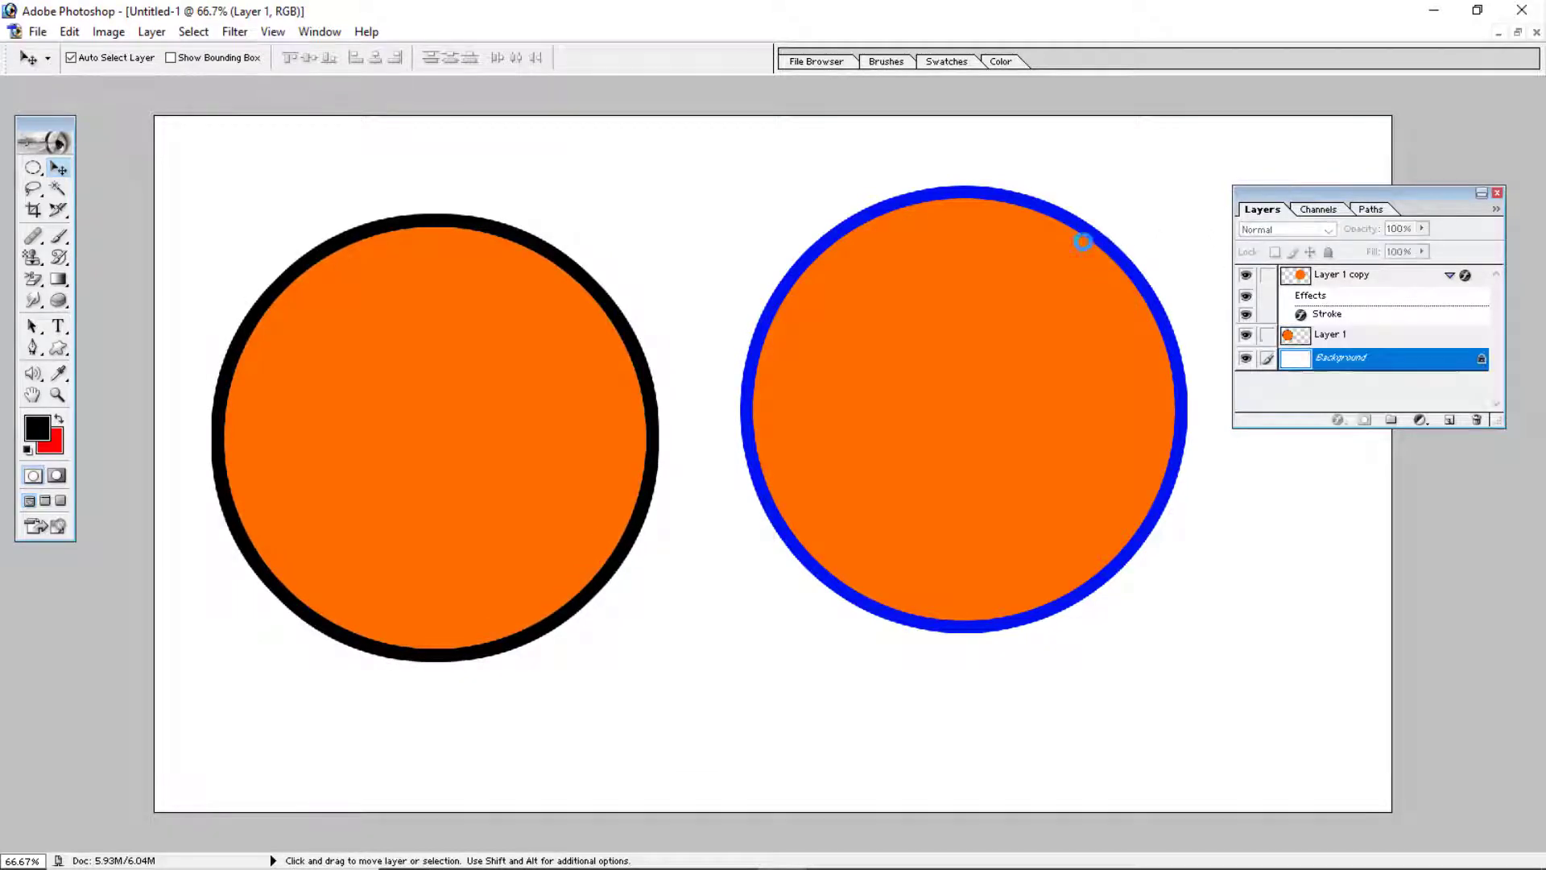
{"action": "left_click", "coordinate": [1083, 241]}
{"action": "left_click", "coordinate": [773, 343]}
{"action": "left_click", "coordinate": [980, 359]}
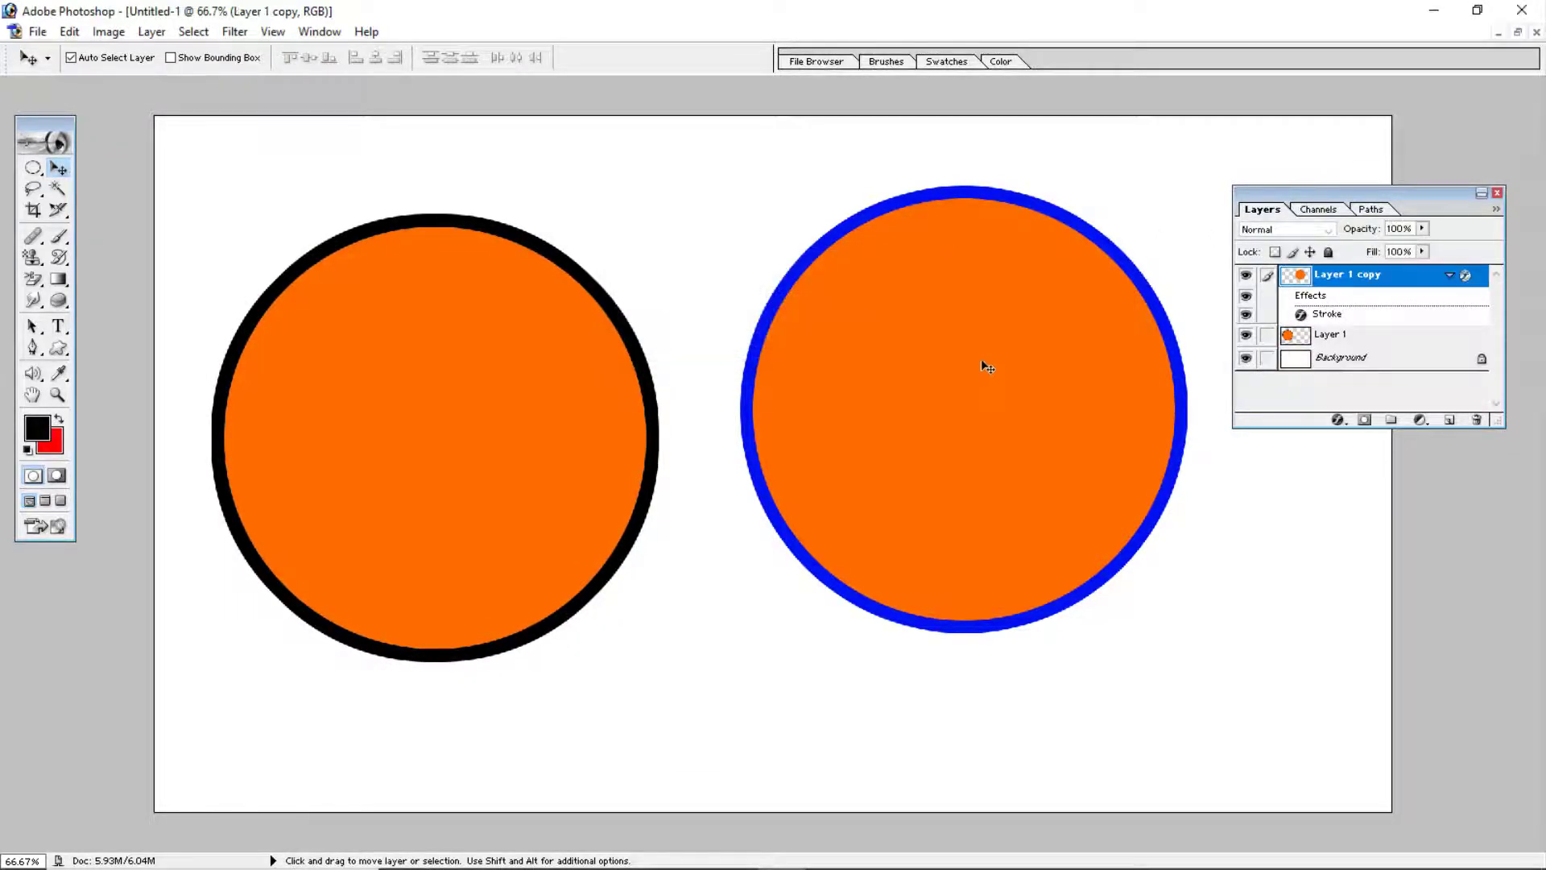
{"action": "left_click_drag", "start_coordinate": [981, 360], "coordinate": [1016, 387]}
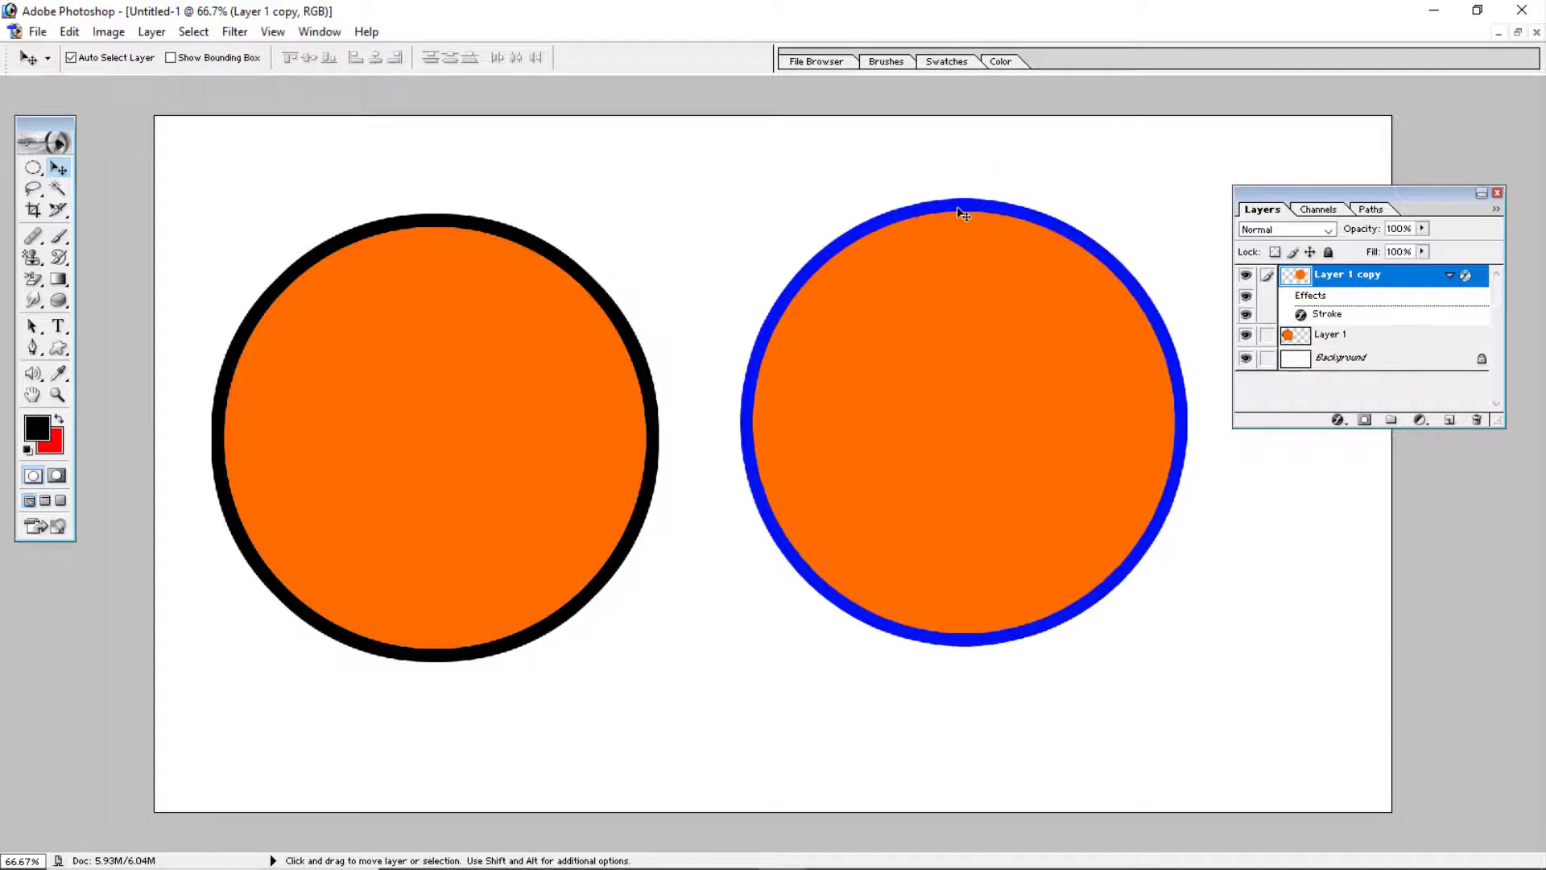
Change the copy's Stroke effect size from 20 px to 8 px.
{"action": "double_click", "coordinate": [1315, 315]}
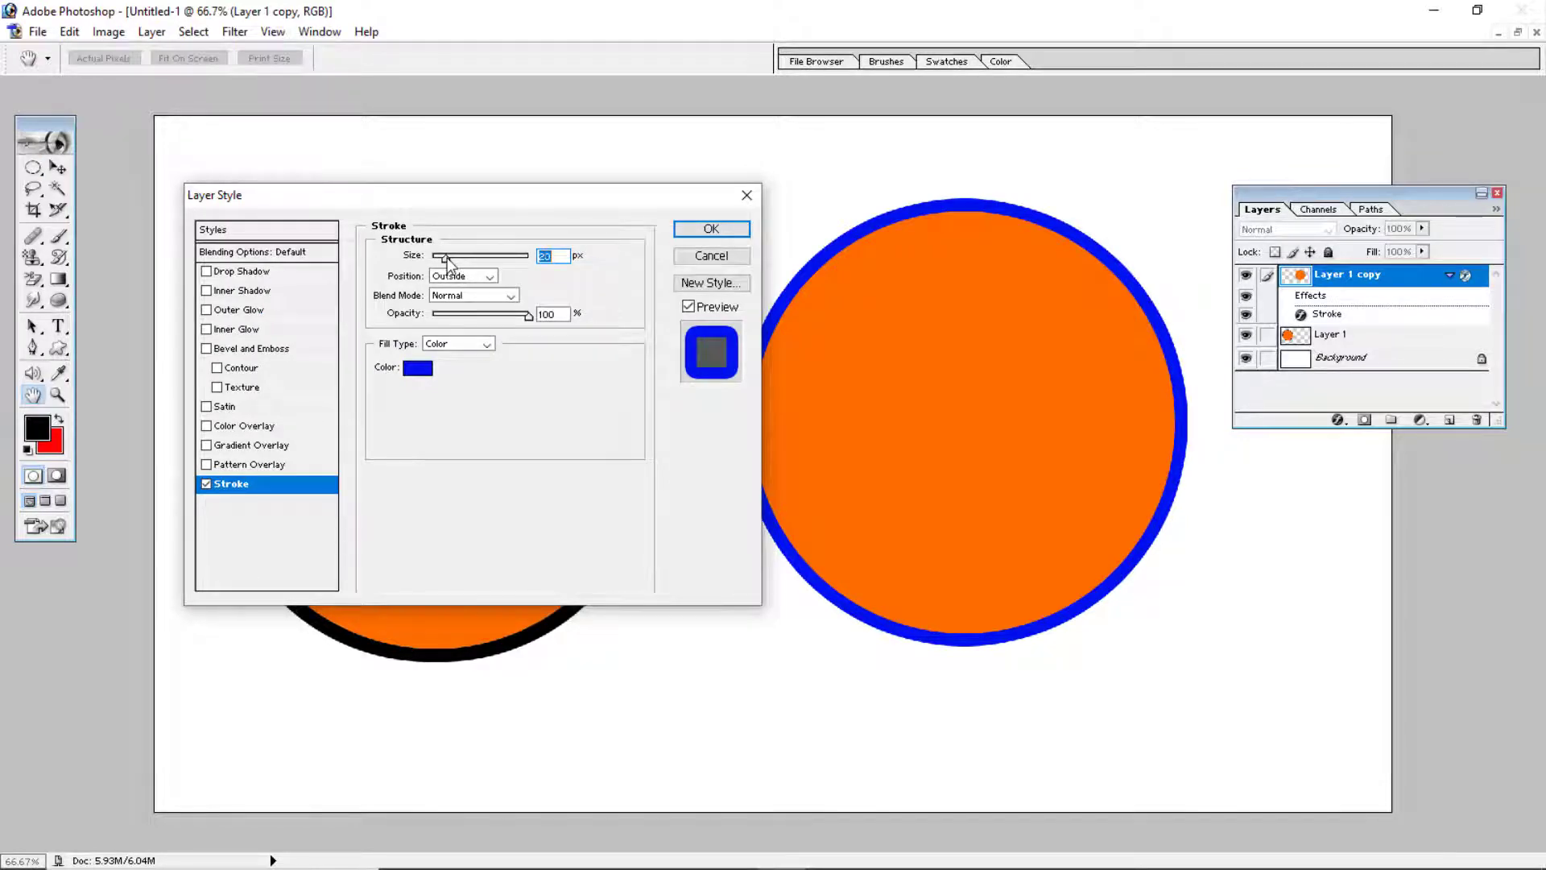
{"action": "type", "text": "5"}
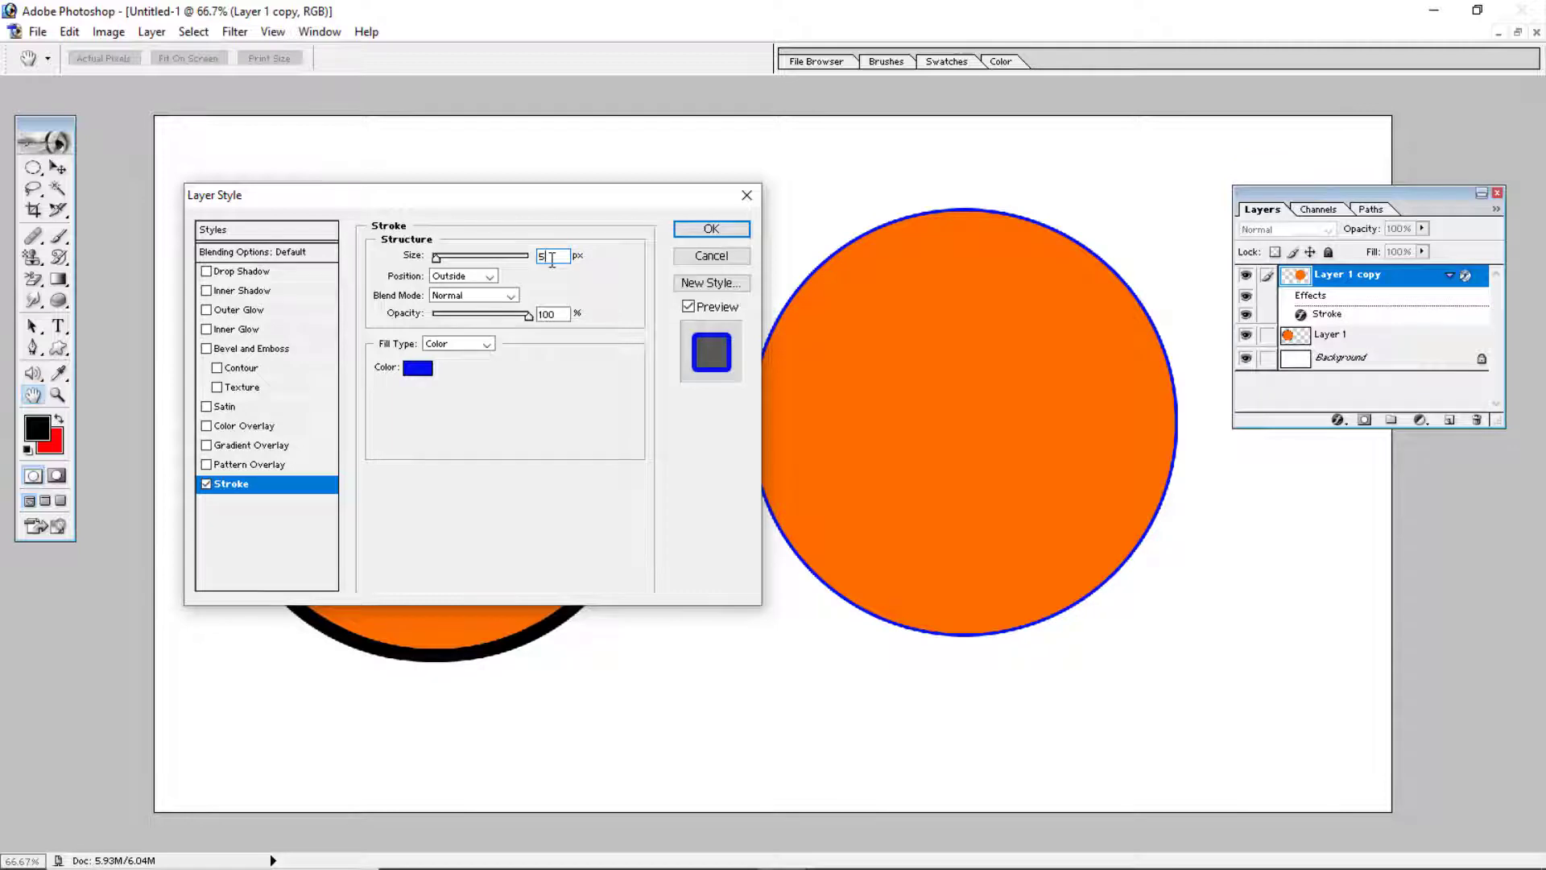
{"action": "type", "text": "8"}
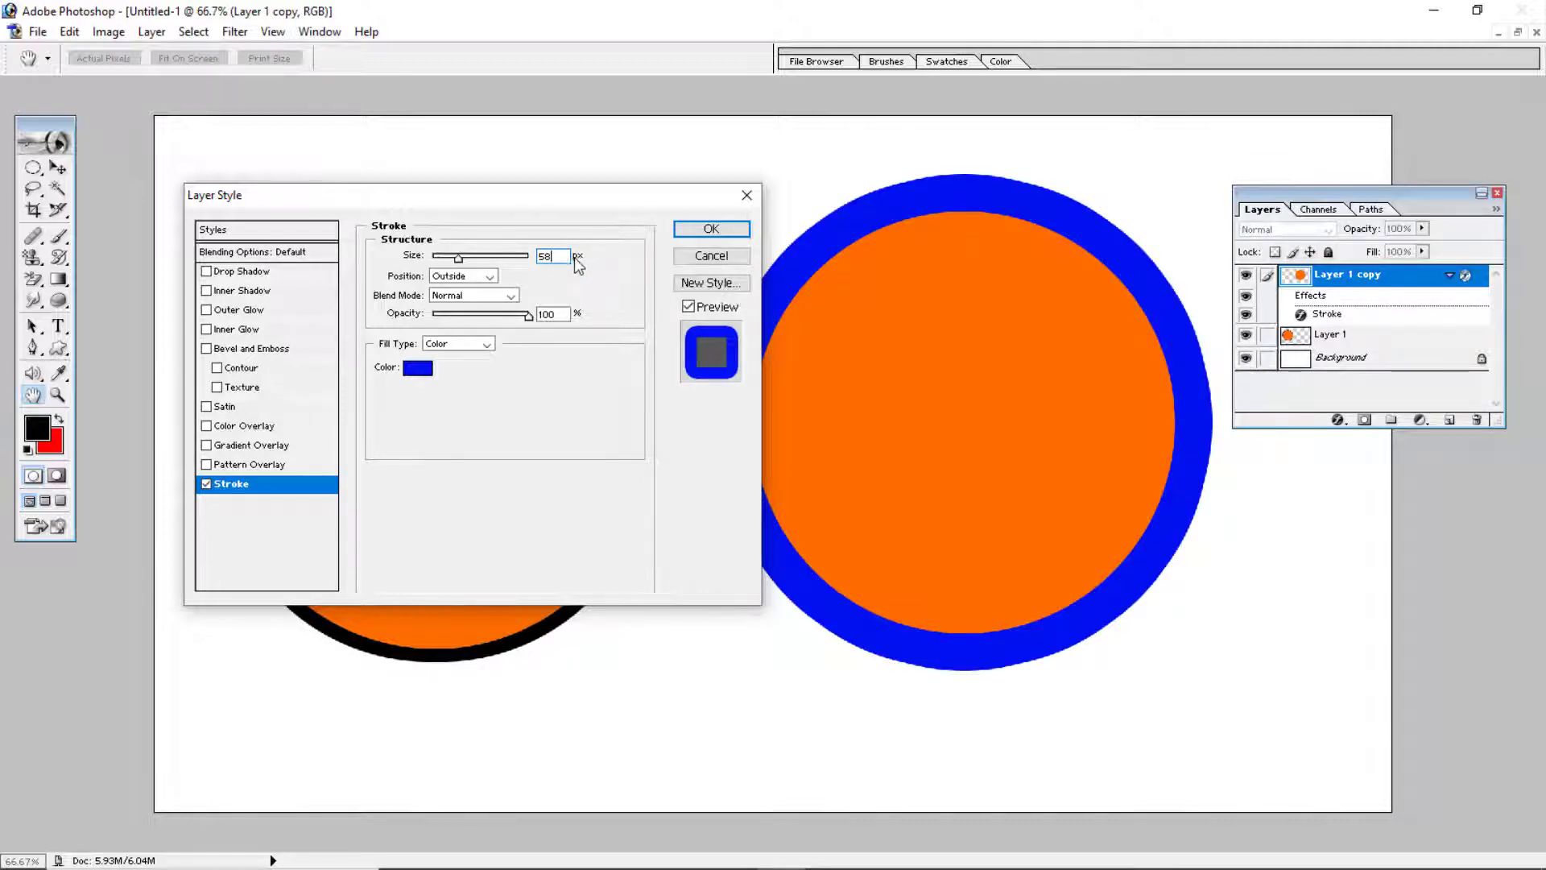
{"action": "key", "text": "BackSpace"}
{"action": "key", "text": "BackSpace"}
{"action": "type", "text": "8"}
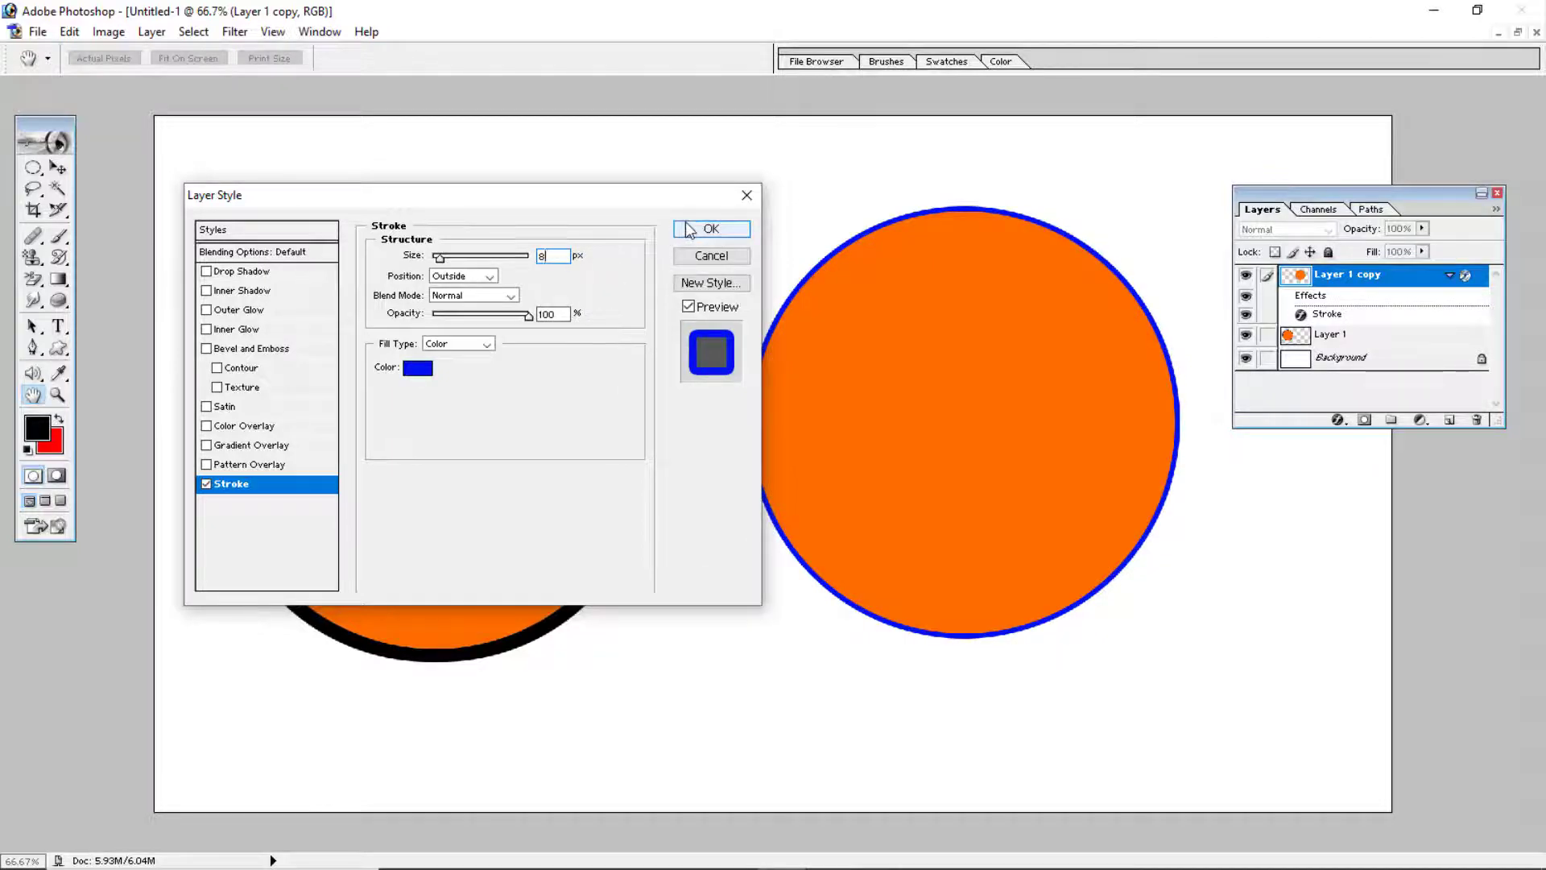
{"action": "left_click", "coordinate": [711, 228]}
{"action": "key", "text": "v"}
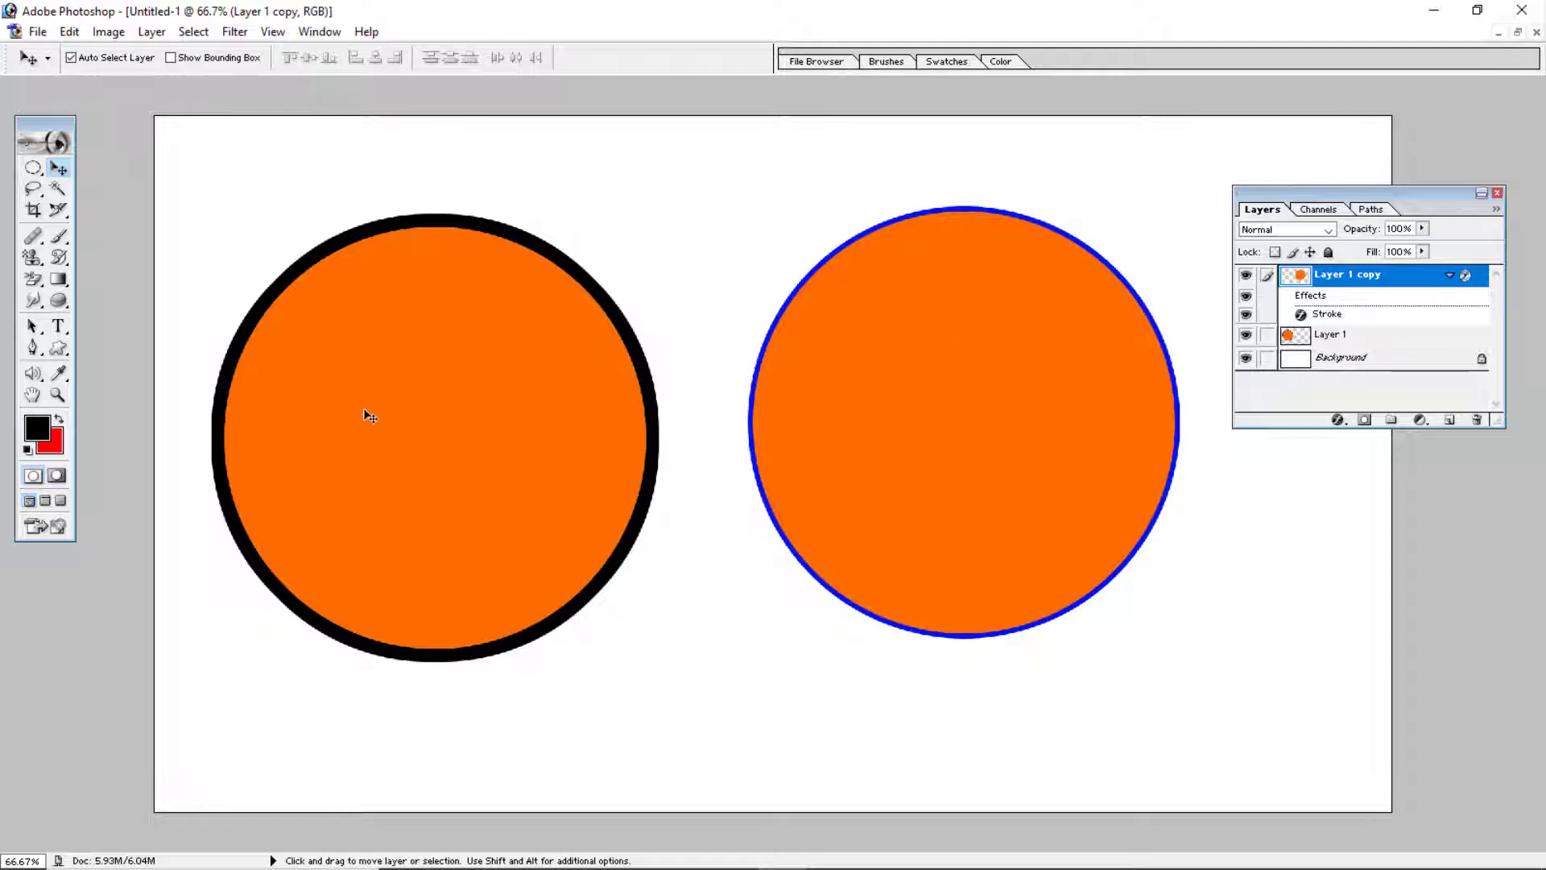
Nudge the black-outlined circle up, then shift the blue-outlined circle down and right.
{"action": "mouse_move", "coordinate": [480, 425]}
{"action": "left_mouse_down"}
{"action": "mouse_move", "coordinate": [491, 389]}
{"action": "mouse_move", "coordinate": [446, 363]}
{"action": "mouse_move", "coordinate": [453, 395]}
{"action": "left_mouse_up"}
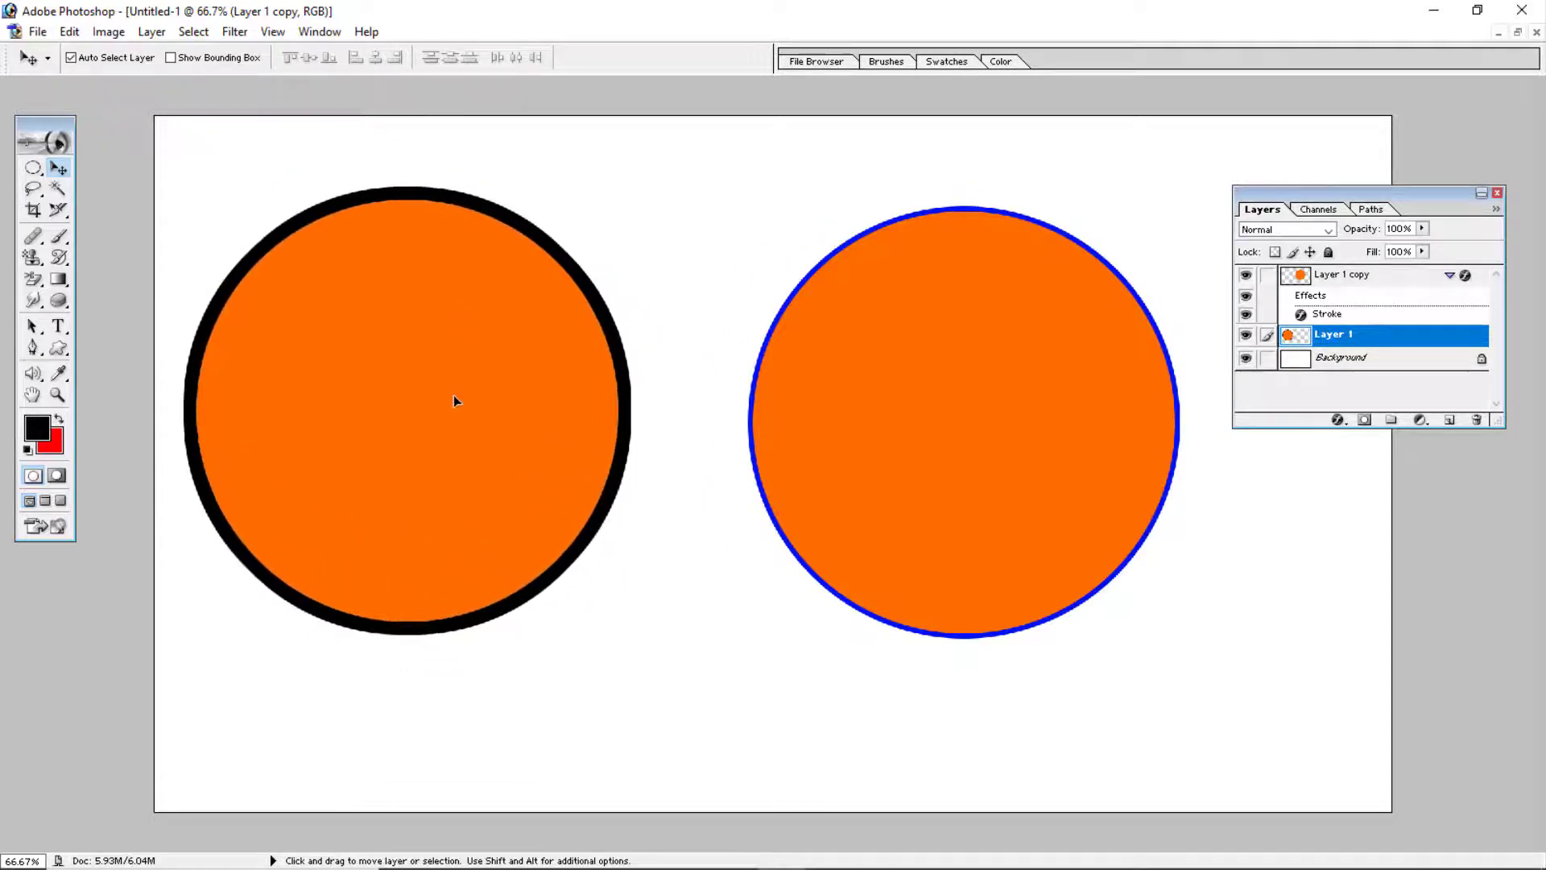
{"action": "left_click", "coordinate": [69, 32]}
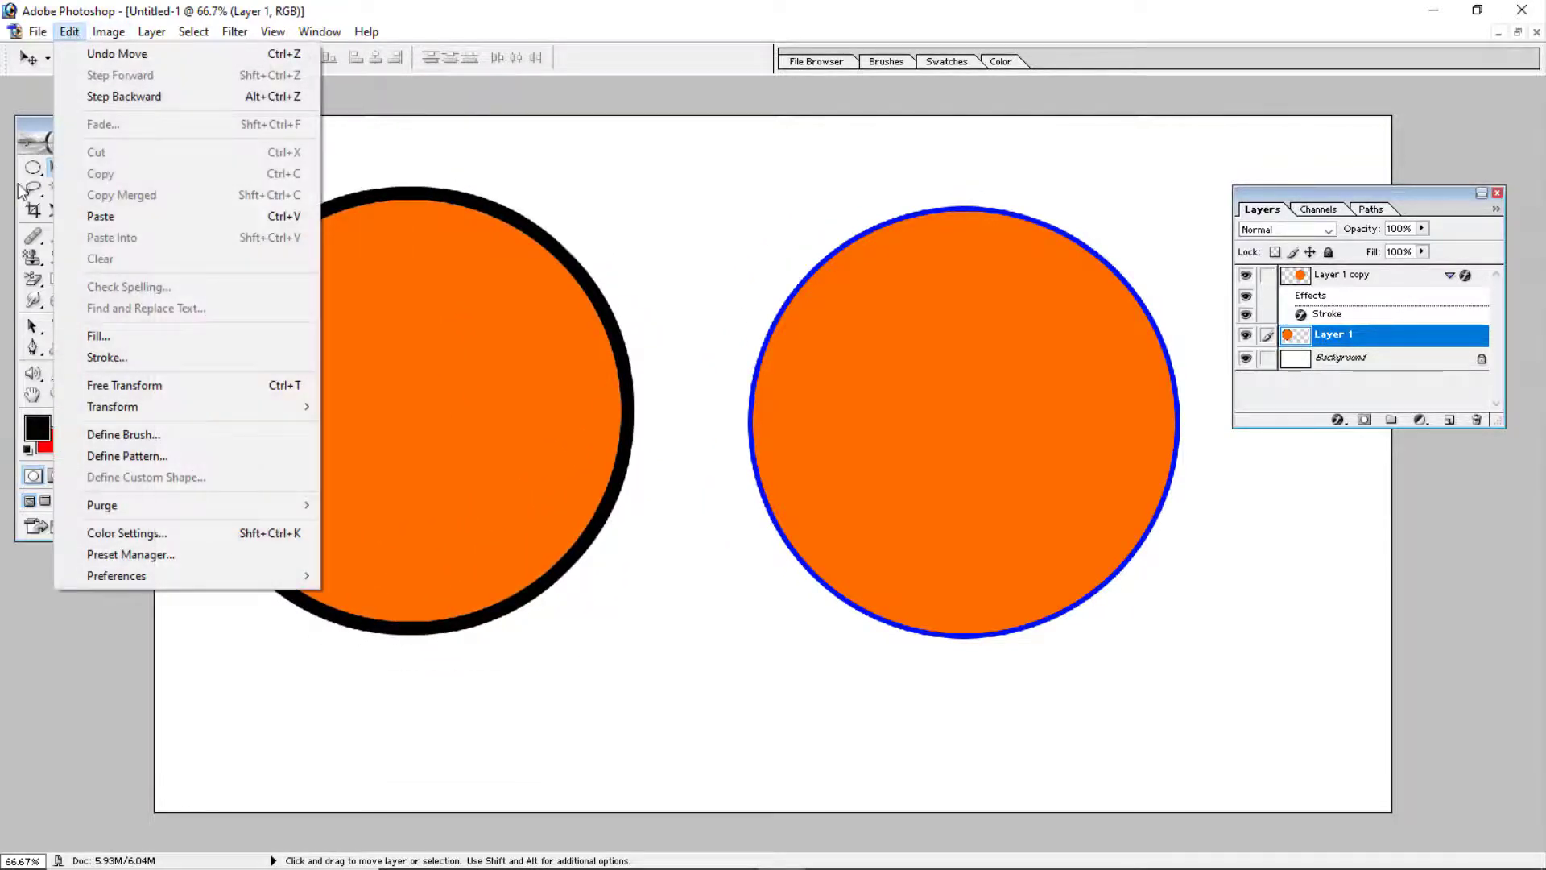
{"action": "left_click", "coordinate": [69, 34]}
{"action": "left_click_drag", "start_coordinate": [925, 335], "coordinate": [851, 359]}
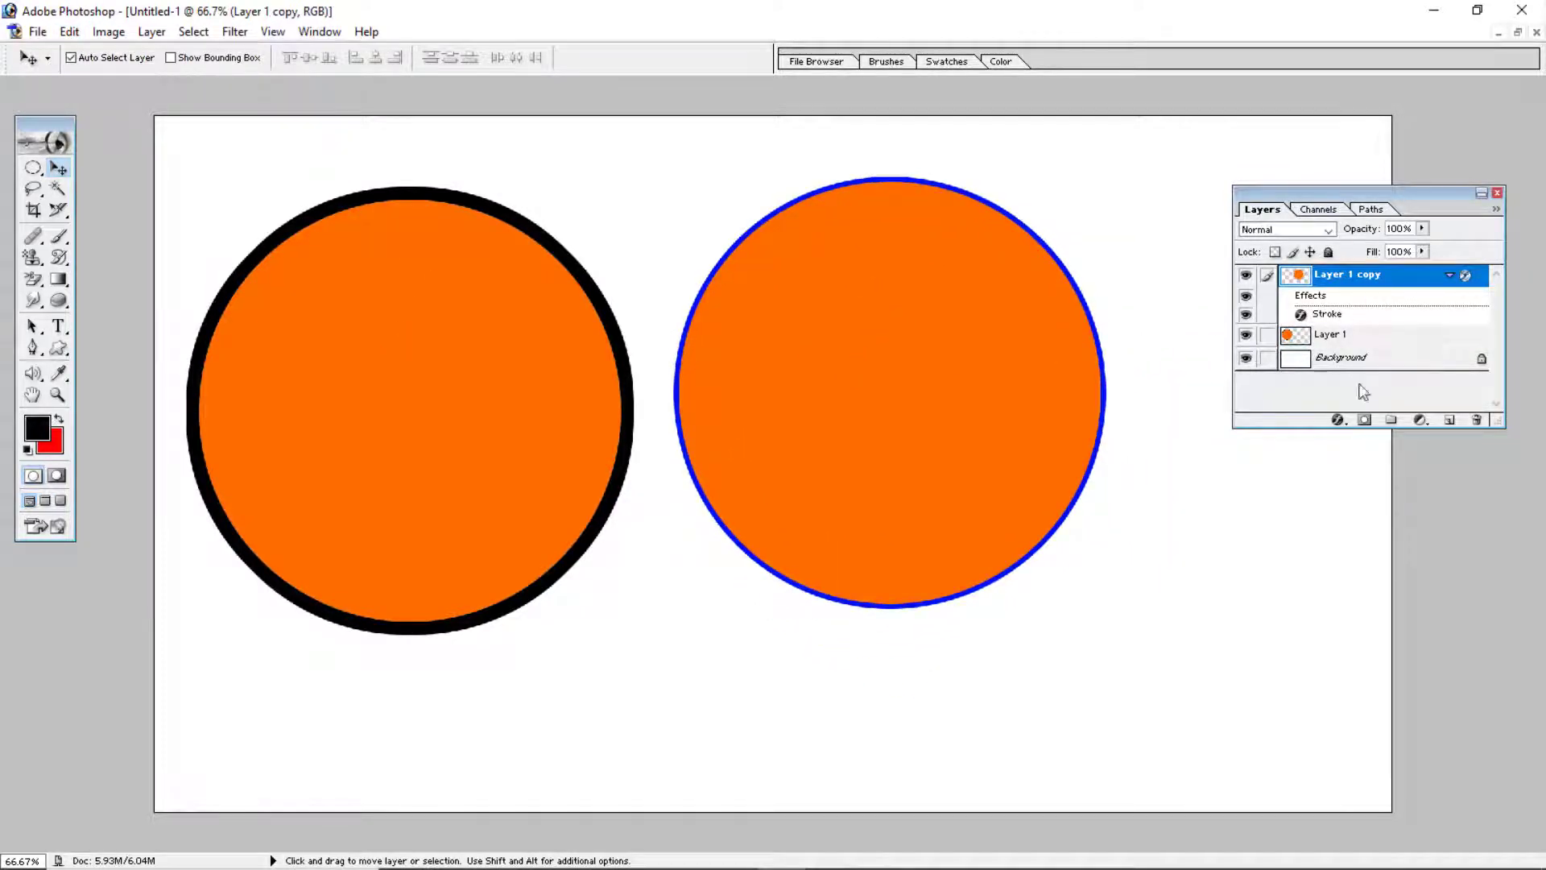
{"action": "mouse_move", "coordinate": [812, 381]}
{"action": "left_mouse_down"}
{"action": "mouse_move", "coordinate": [916, 402]}
{"action": "mouse_move", "coordinate": [855, 497]}
{"action": "left_mouse_up"}
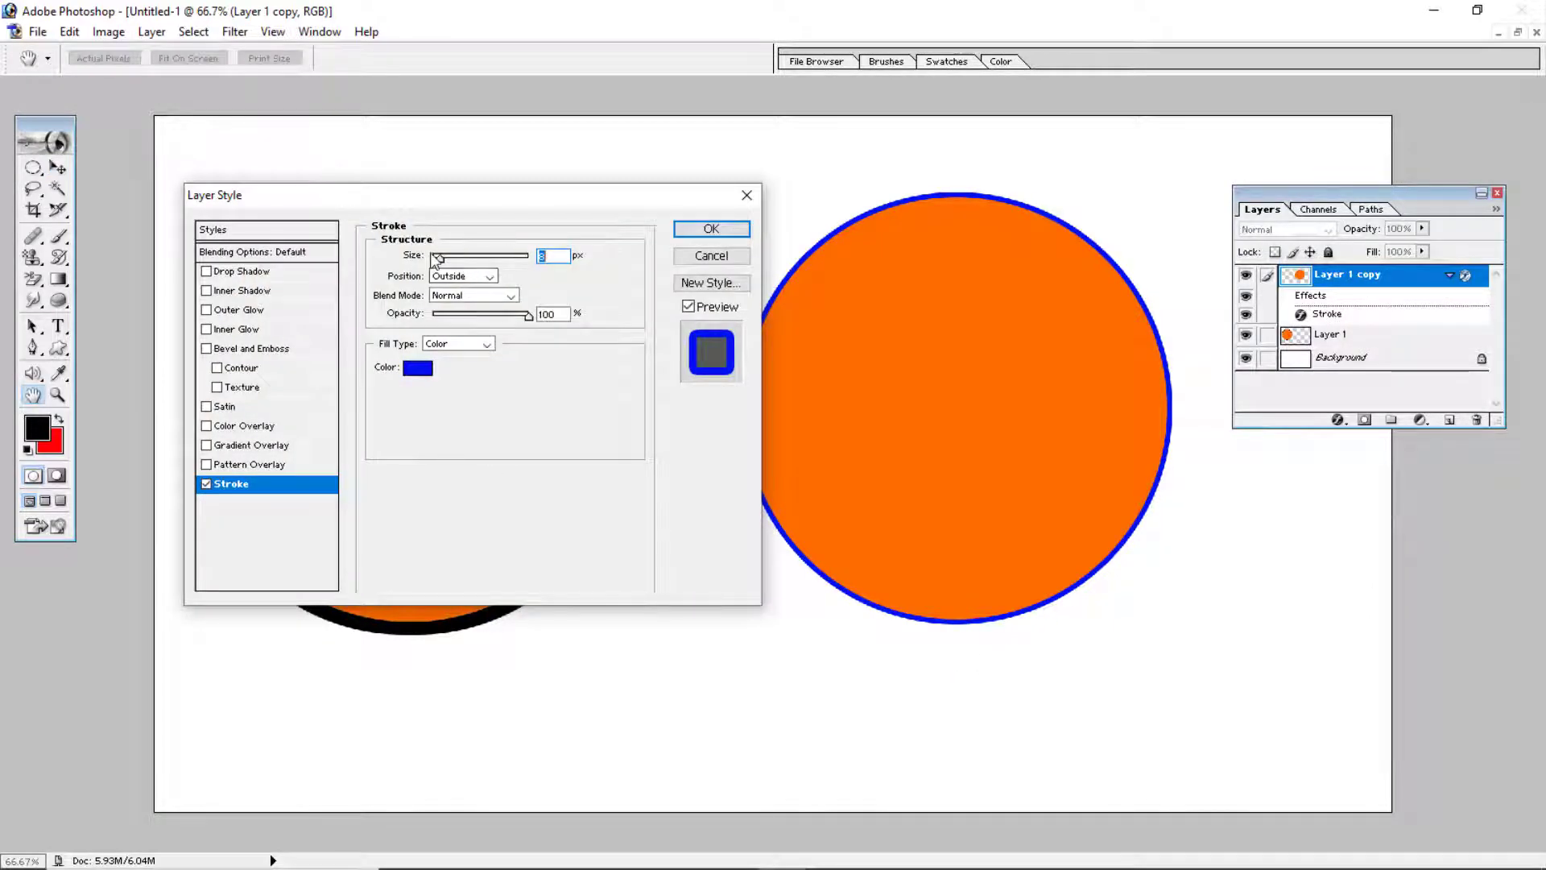
Make the blue stroke about 73 px, centred on the edge, with opacity near 14%.
{"action": "mouse_move", "coordinate": [439, 257]}
{"action": "left_mouse_down"}
{"action": "mouse_move", "coordinate": [482, 259]}
{"action": "mouse_move", "coordinate": [465, 260]}
{"action": "left_mouse_up"}
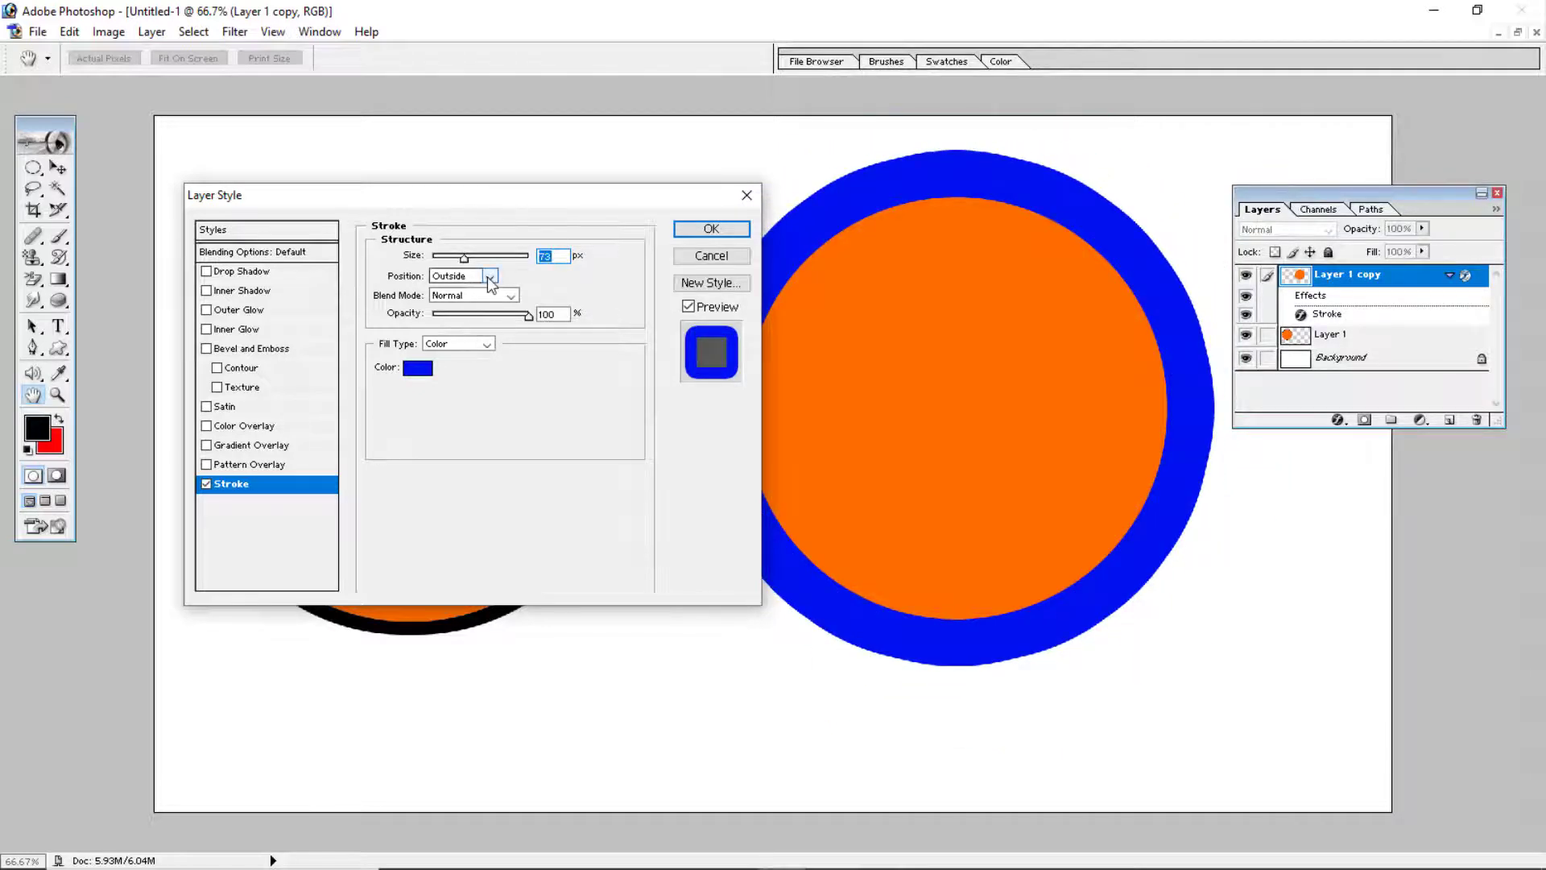
{"action": "left_click", "coordinate": [485, 276]}
{"action": "left_click", "coordinate": [452, 302]}
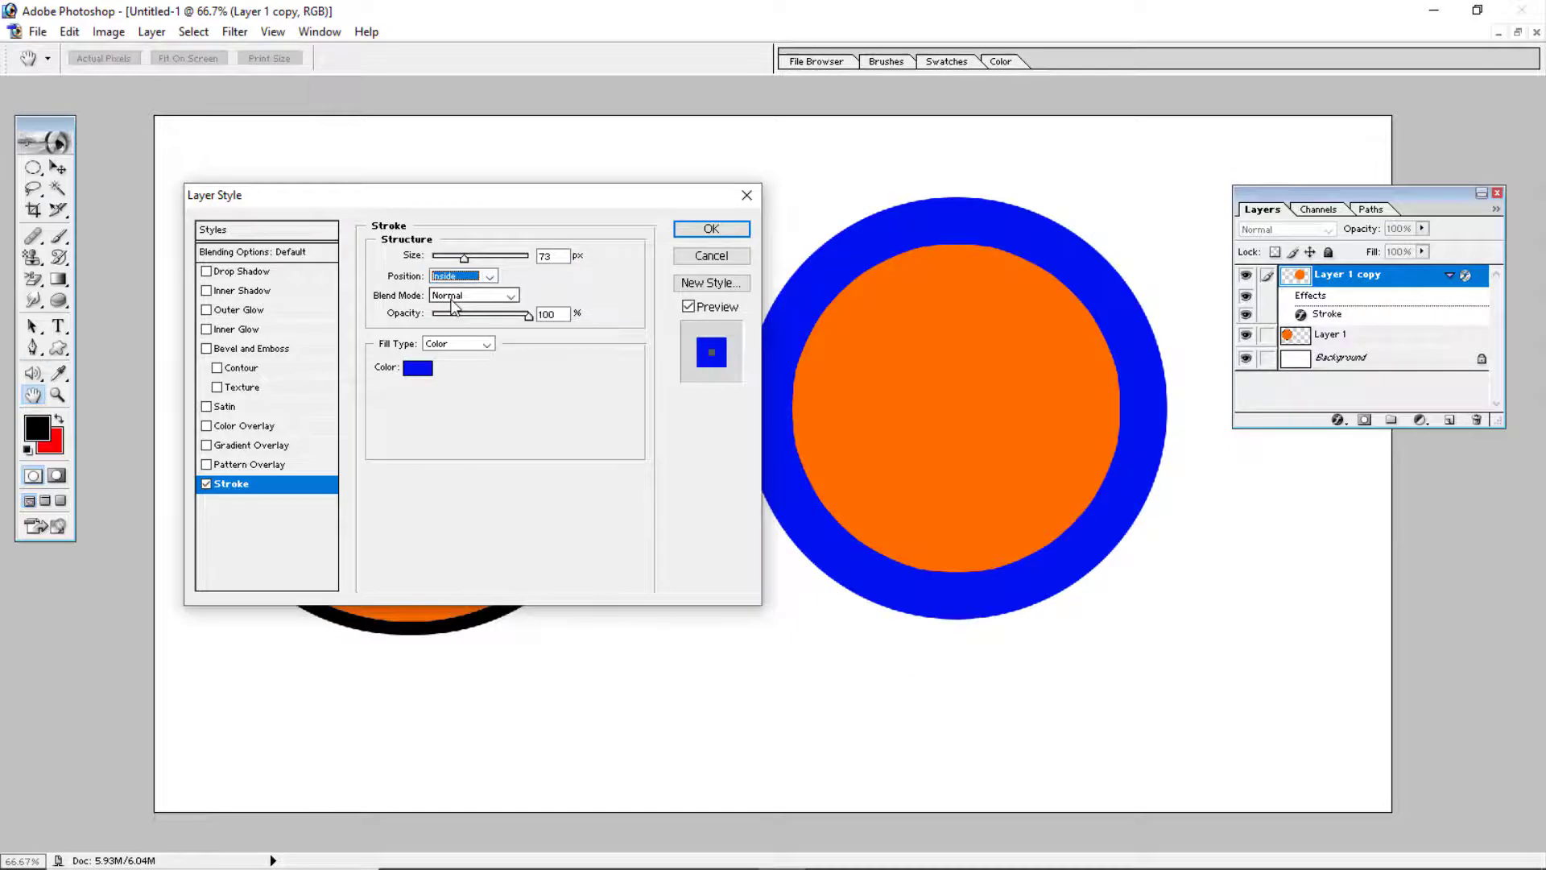
{"action": "left_click", "coordinate": [488, 277]}
{"action": "left_click", "coordinate": [488, 279]}
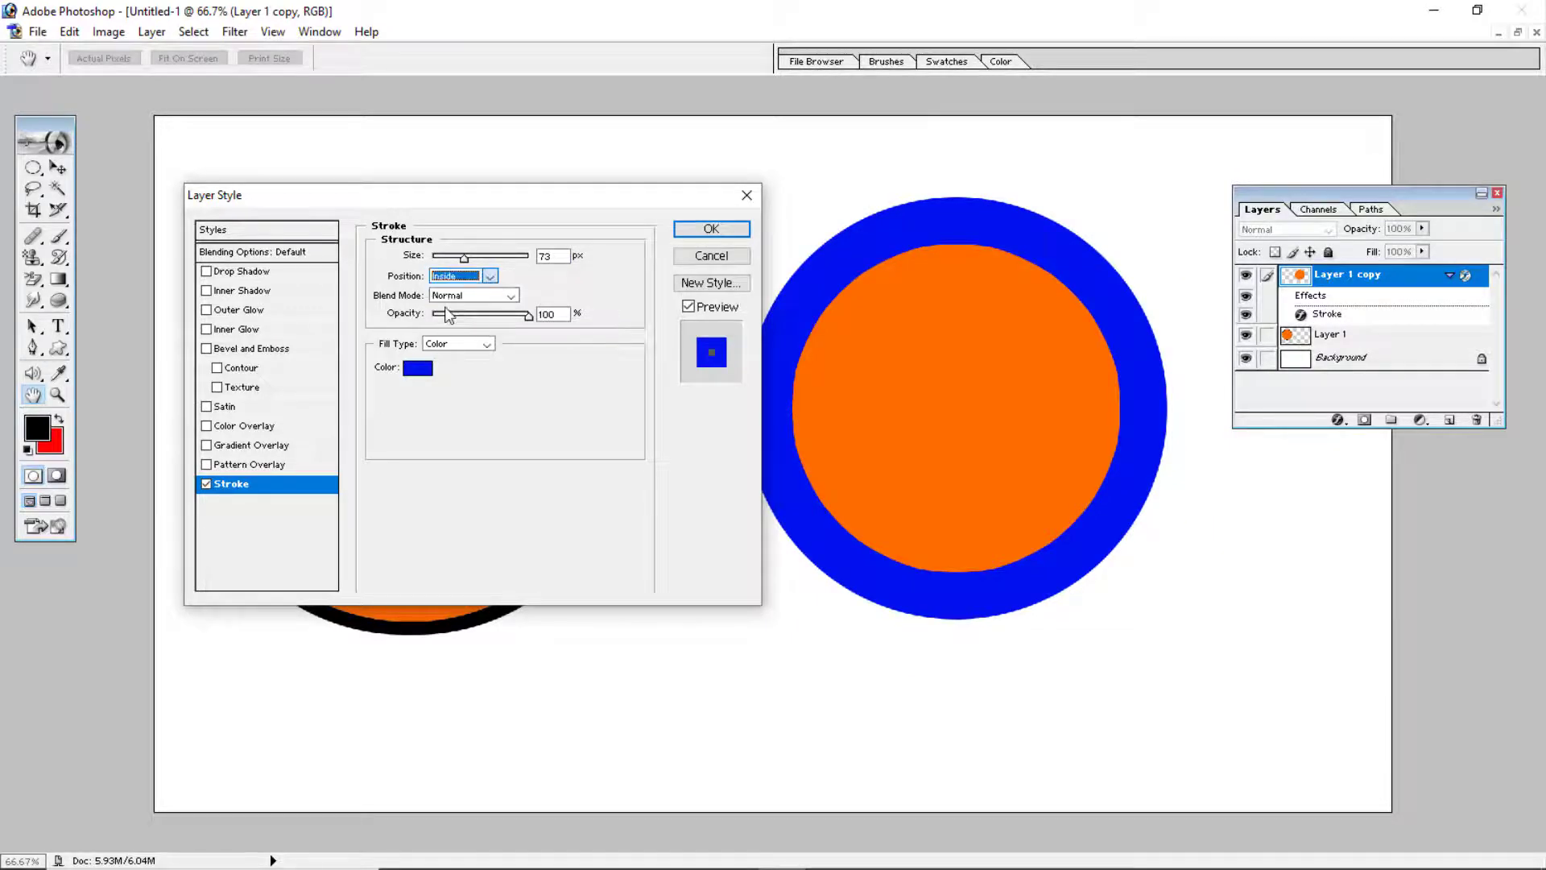
{"action": "left_click", "coordinate": [488, 279]}
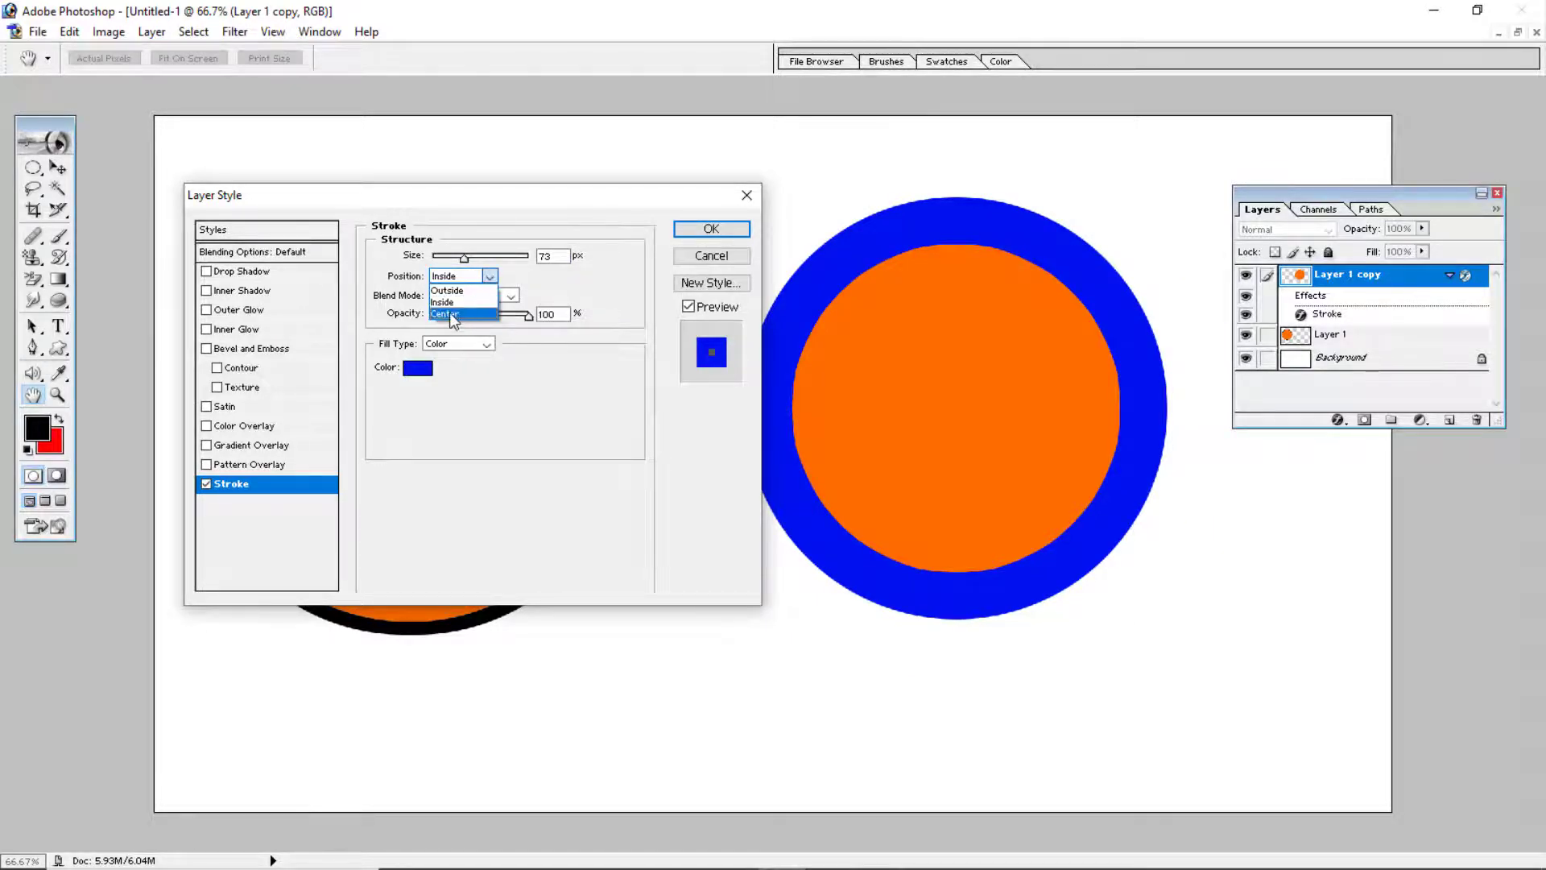
{"action": "left_click", "coordinate": [452, 309]}
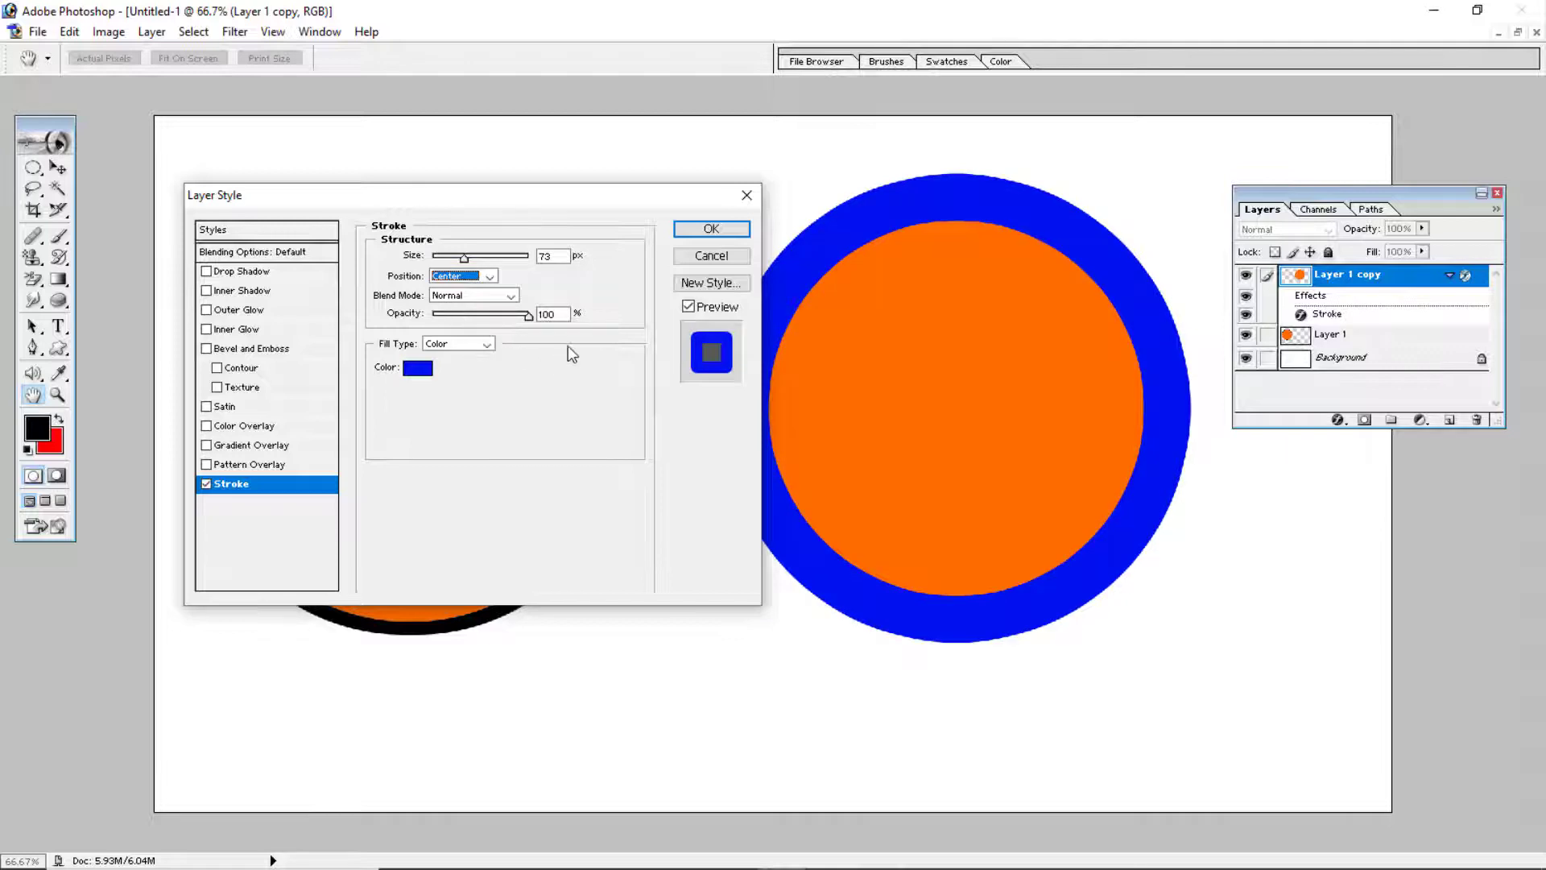
{"action": "mouse_move", "coordinate": [528, 314]}
{"action": "left_mouse_down"}
{"action": "mouse_move", "coordinate": [446, 314]}
{"action": "mouse_move", "coordinate": [464, 316]}
{"action": "left_mouse_up"}
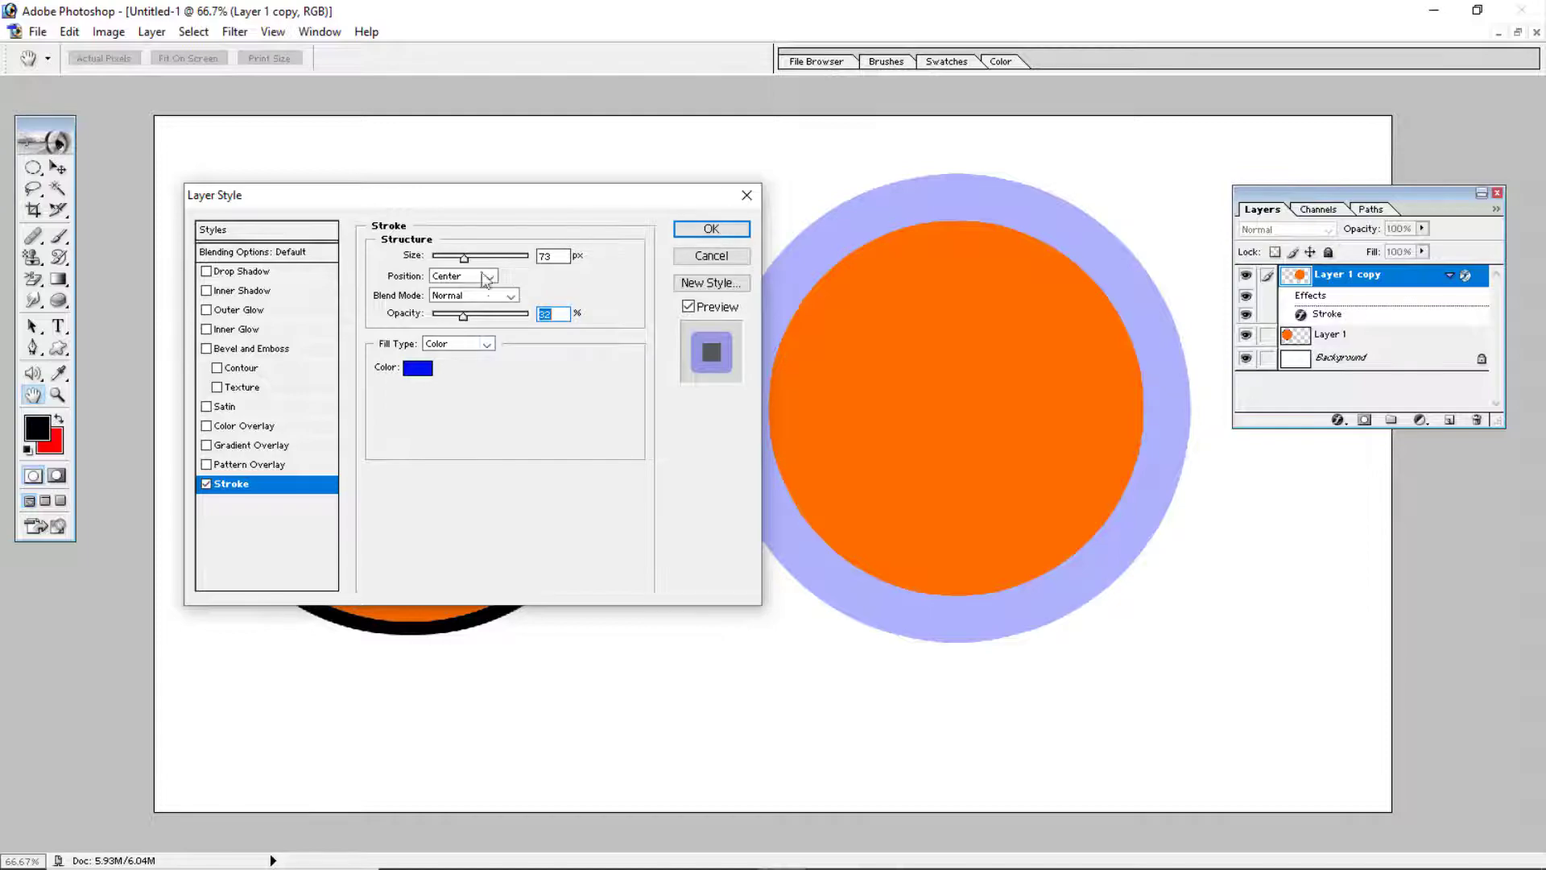
{"action": "left_click", "coordinate": [711, 229]}
{"action": "key", "text": "v"}
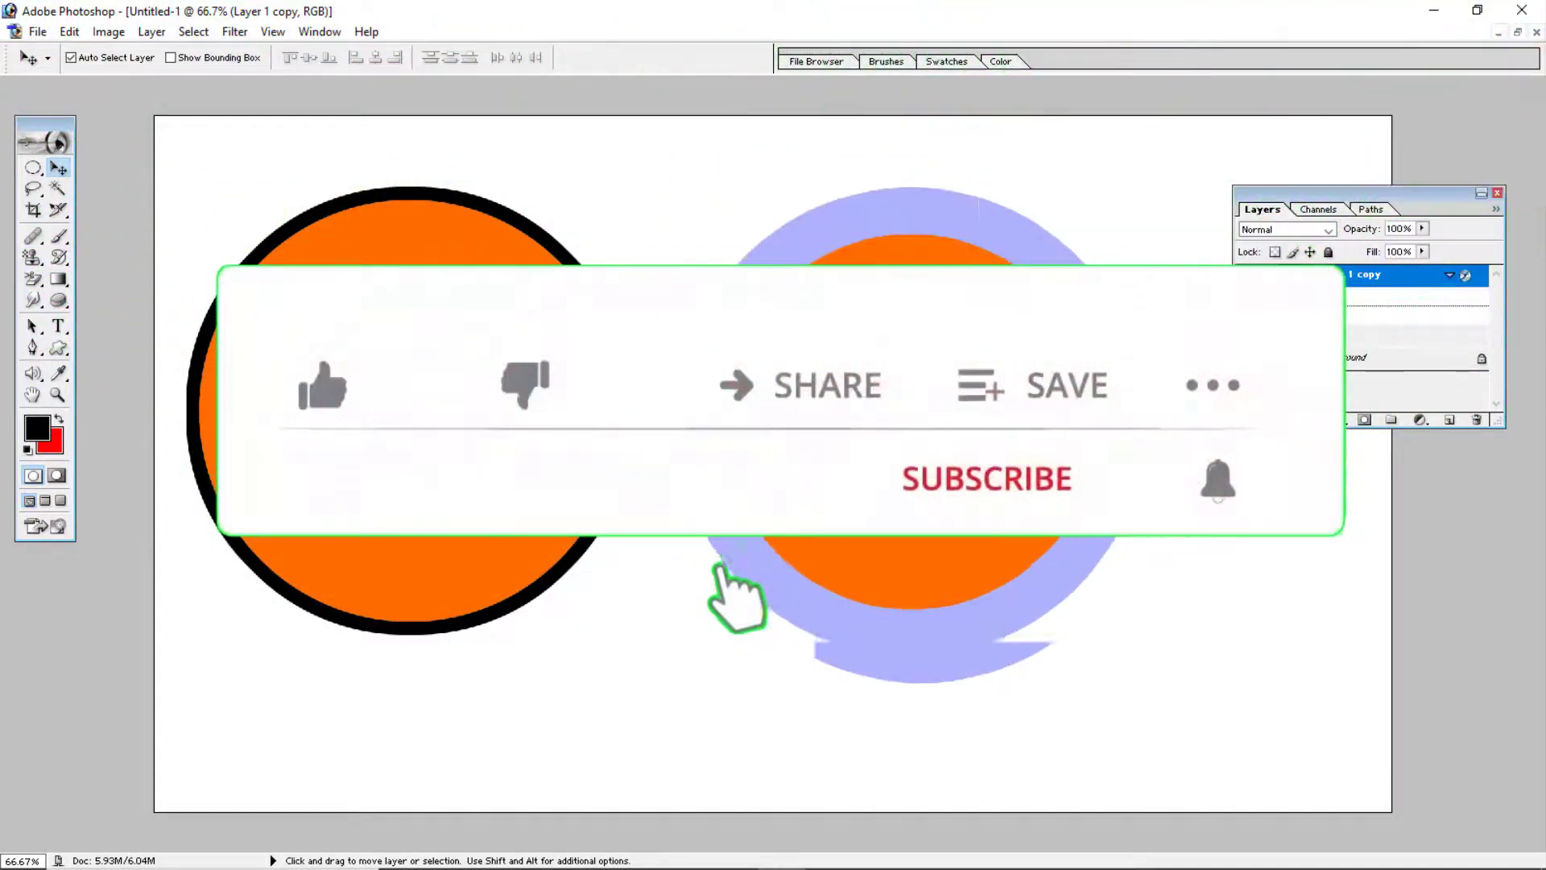
Move the black-ringed circle right and the lavender-ringed circle to the canvas's left side.
{"action": "left_click_drag", "start_coordinate": [403, 580], "coordinate": [898, 564]}
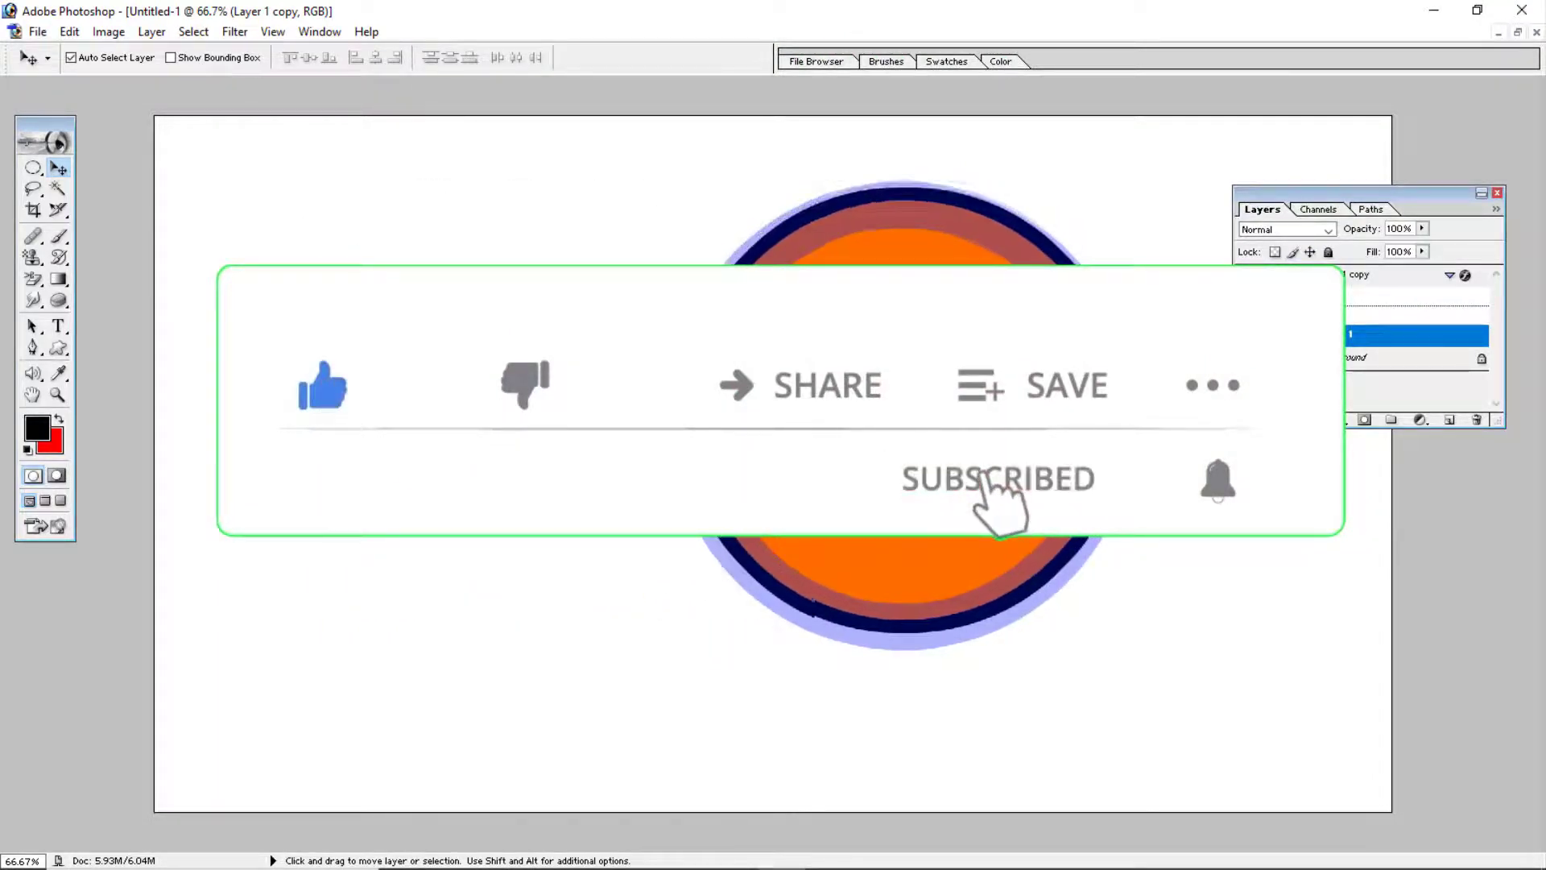
{"action": "left_click_drag", "start_coordinate": [898, 564], "coordinate": [898, 570]}
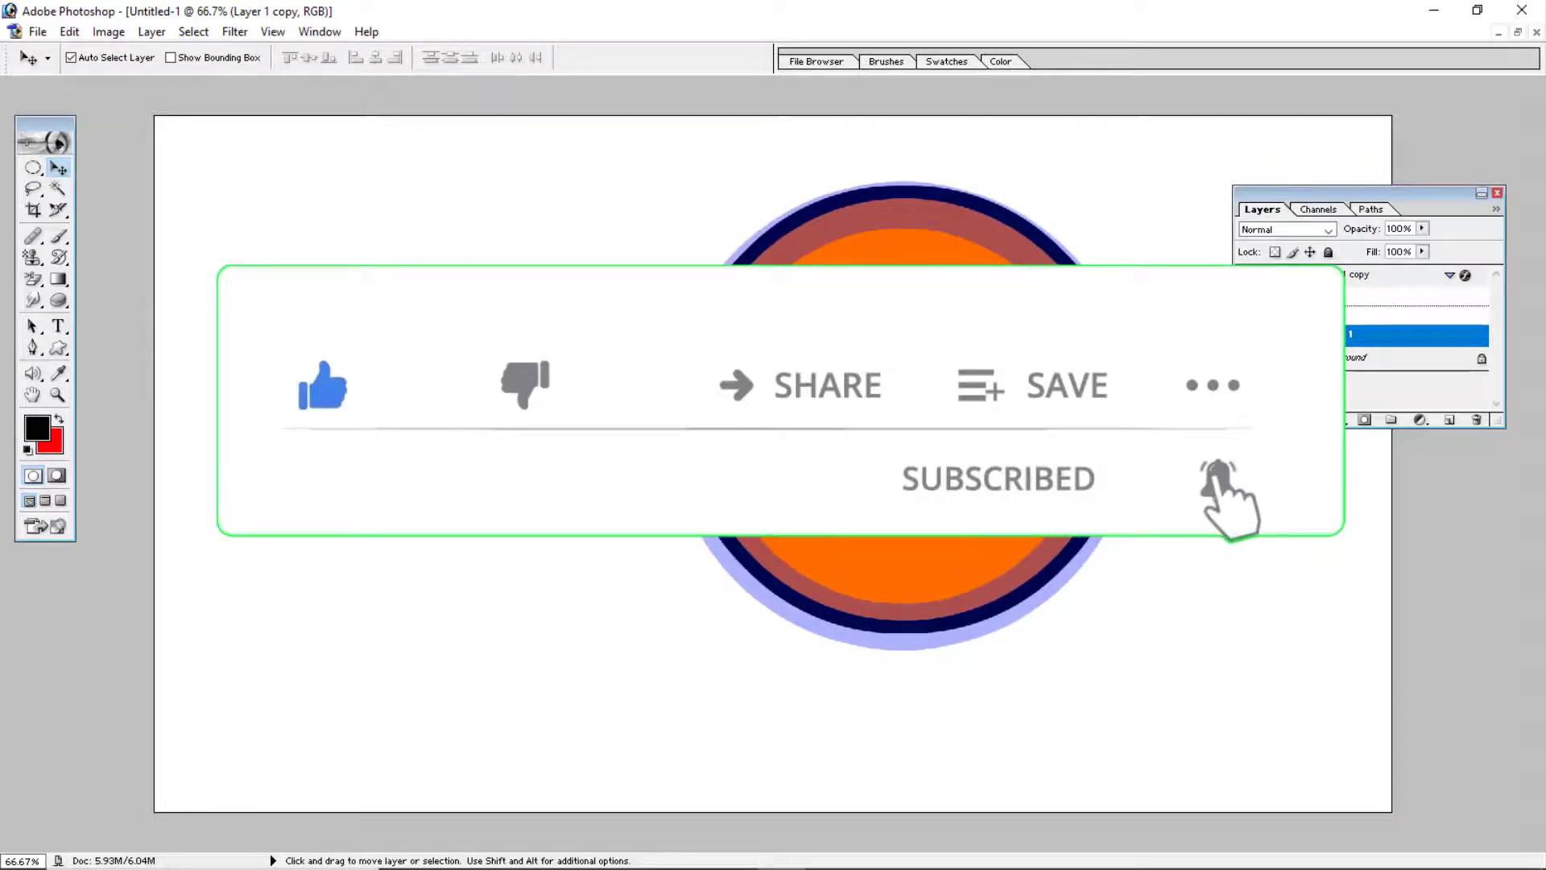
{"action": "left_click", "coordinate": [305, 734]}
{"action": "mouse_move", "coordinate": [1009, 424]}
{"action": "left_mouse_down"}
{"action": "mouse_move", "coordinate": [538, 424]}
{"action": "mouse_move", "coordinate": [770, 406]}
{"action": "mouse_move", "coordinate": [958, 419]}
{"action": "mouse_move", "coordinate": [439, 404]}
{"action": "mouse_move", "coordinate": [481, 393]}
{"action": "mouse_move", "coordinate": [472, 414]}
{"action": "left_mouse_up"}
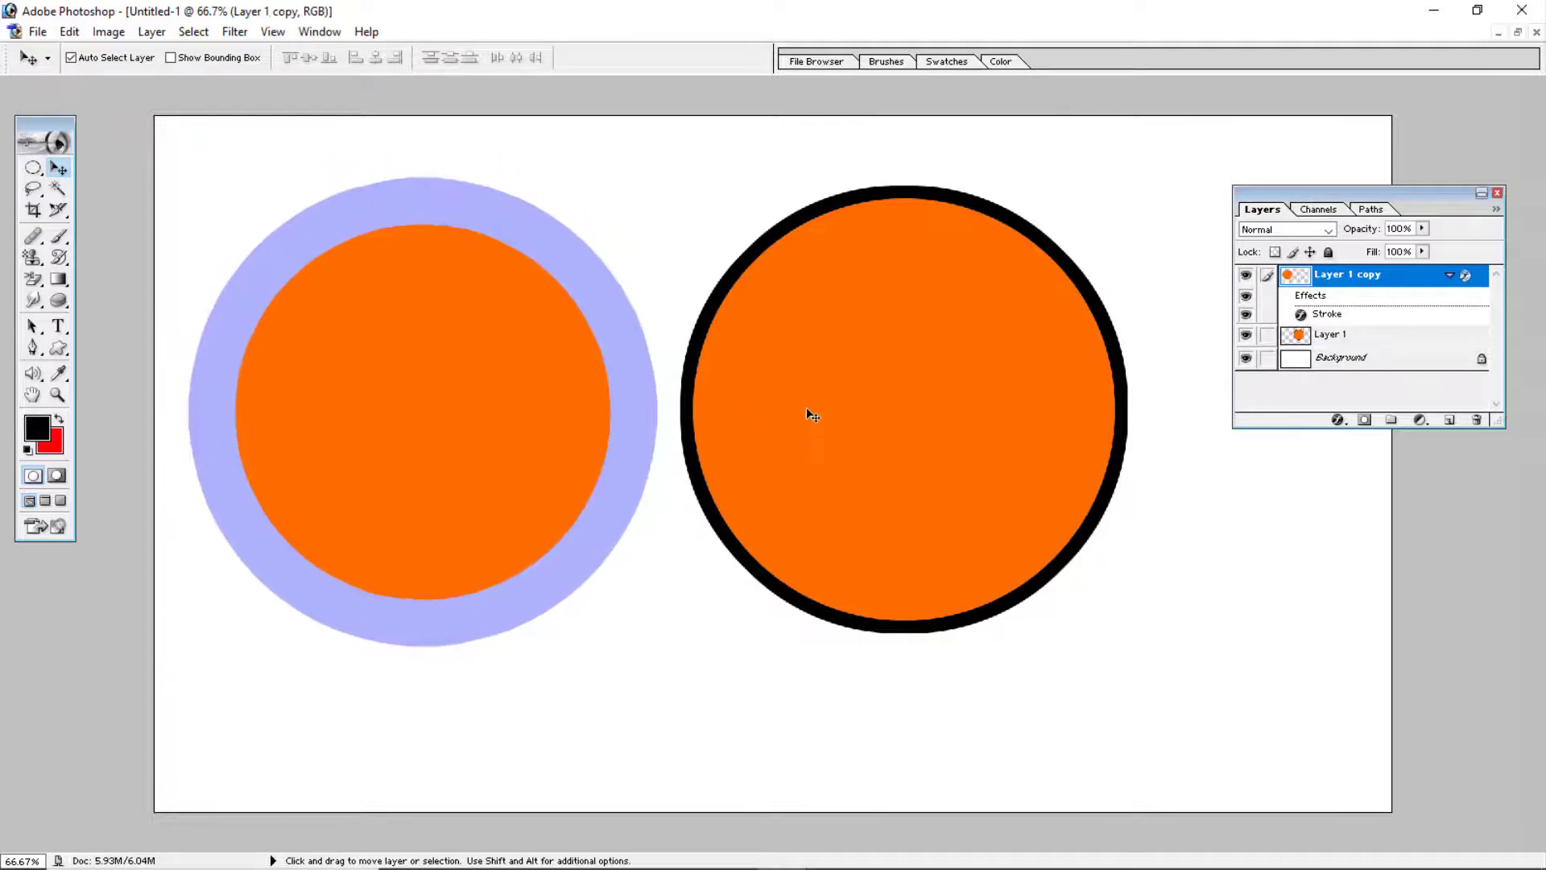
Level both circles side by side and select the lavender-ringed circle's layer.
{"action": "mouse_move", "coordinate": [809, 407]}
{"action": "left_mouse_down"}
{"action": "mouse_move", "coordinate": [915, 404]}
{"action": "mouse_move", "coordinate": [890, 424]}
{"action": "left_mouse_up"}
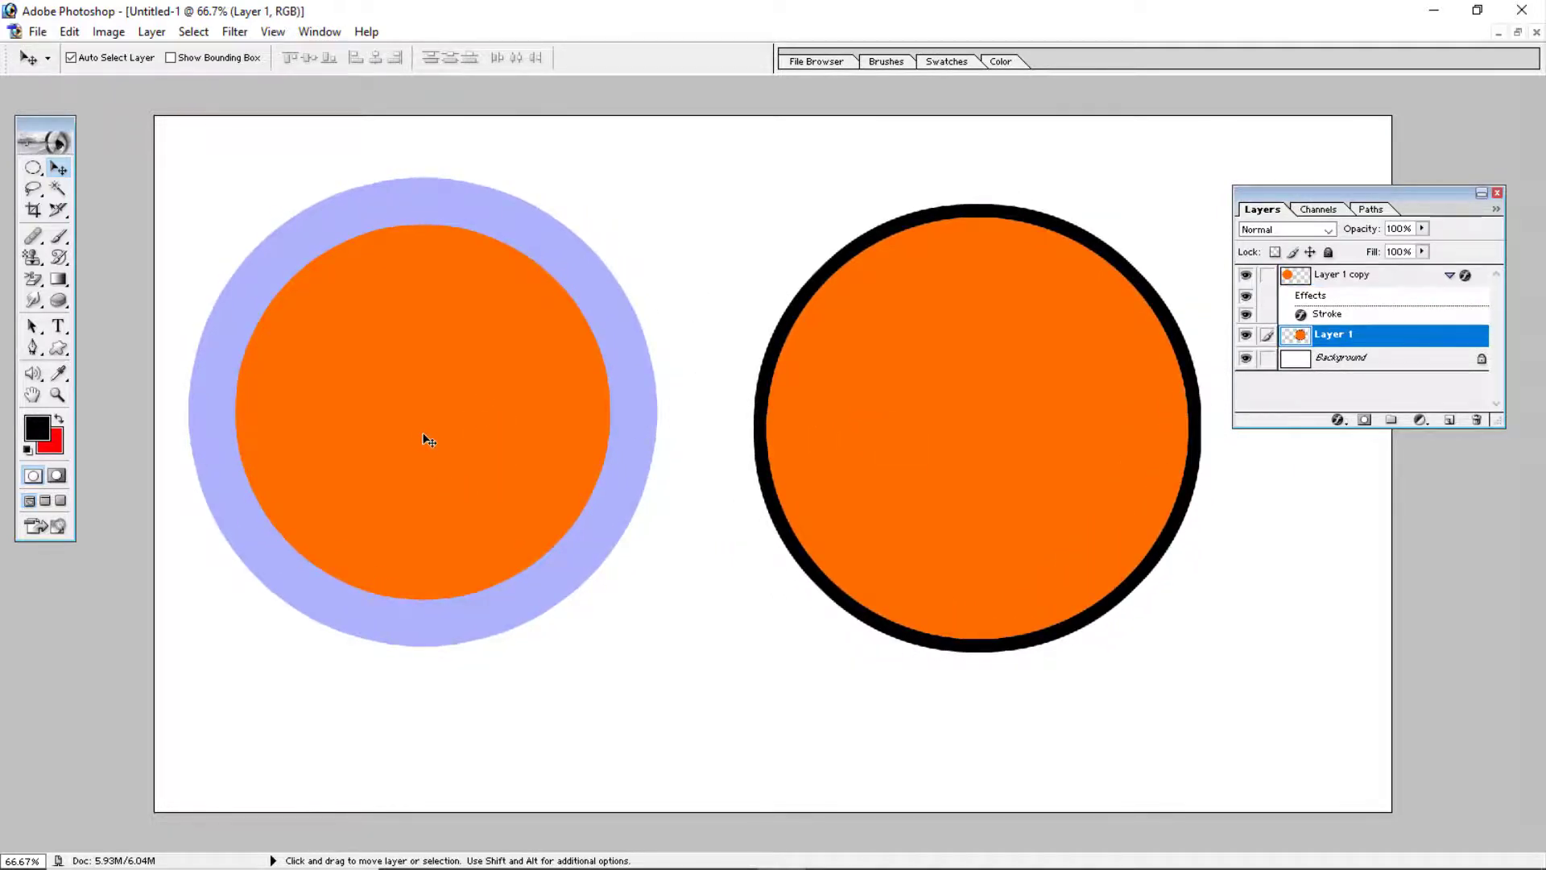
{"action": "left_click_drag", "start_coordinate": [424, 438], "coordinate": [448, 442]}
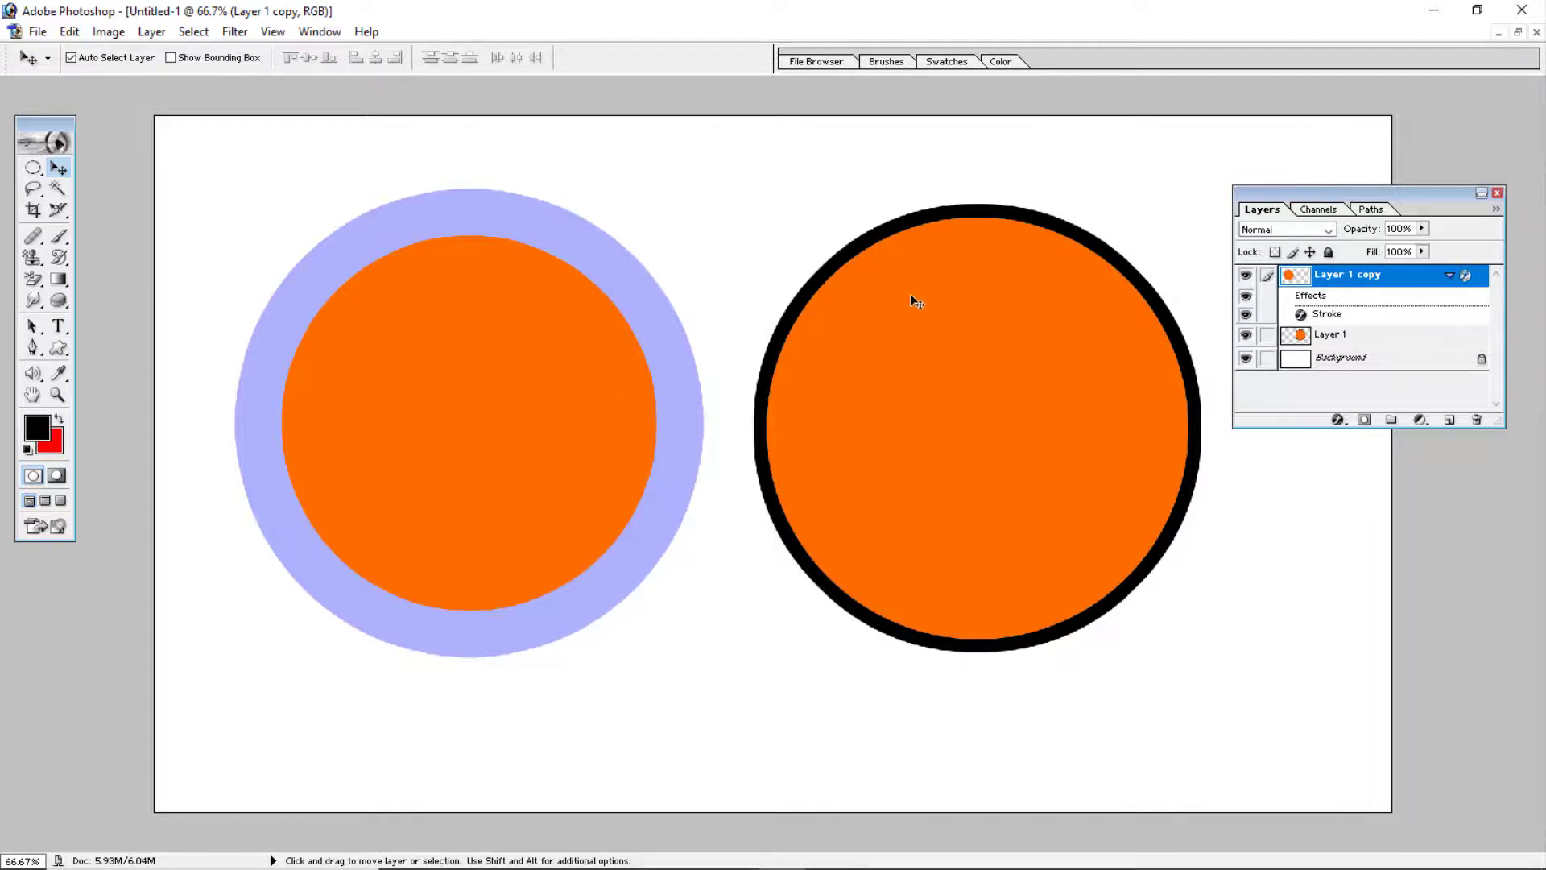
{"action": "left_click_drag", "start_coordinate": [921, 298], "coordinate": [923, 309]}
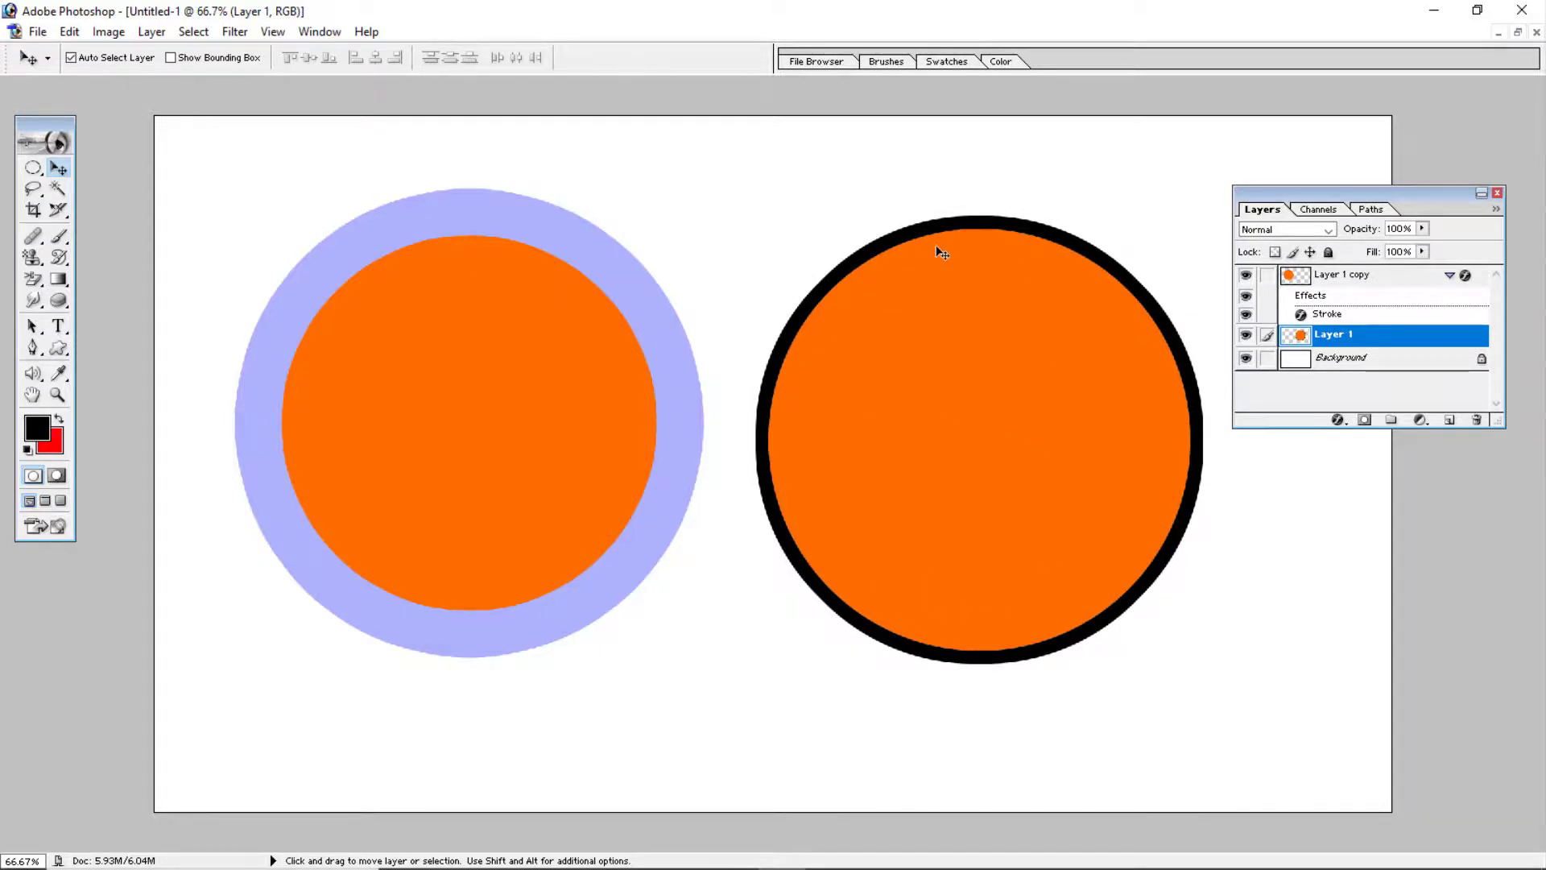
{"action": "left_click", "coordinate": [418, 327]}
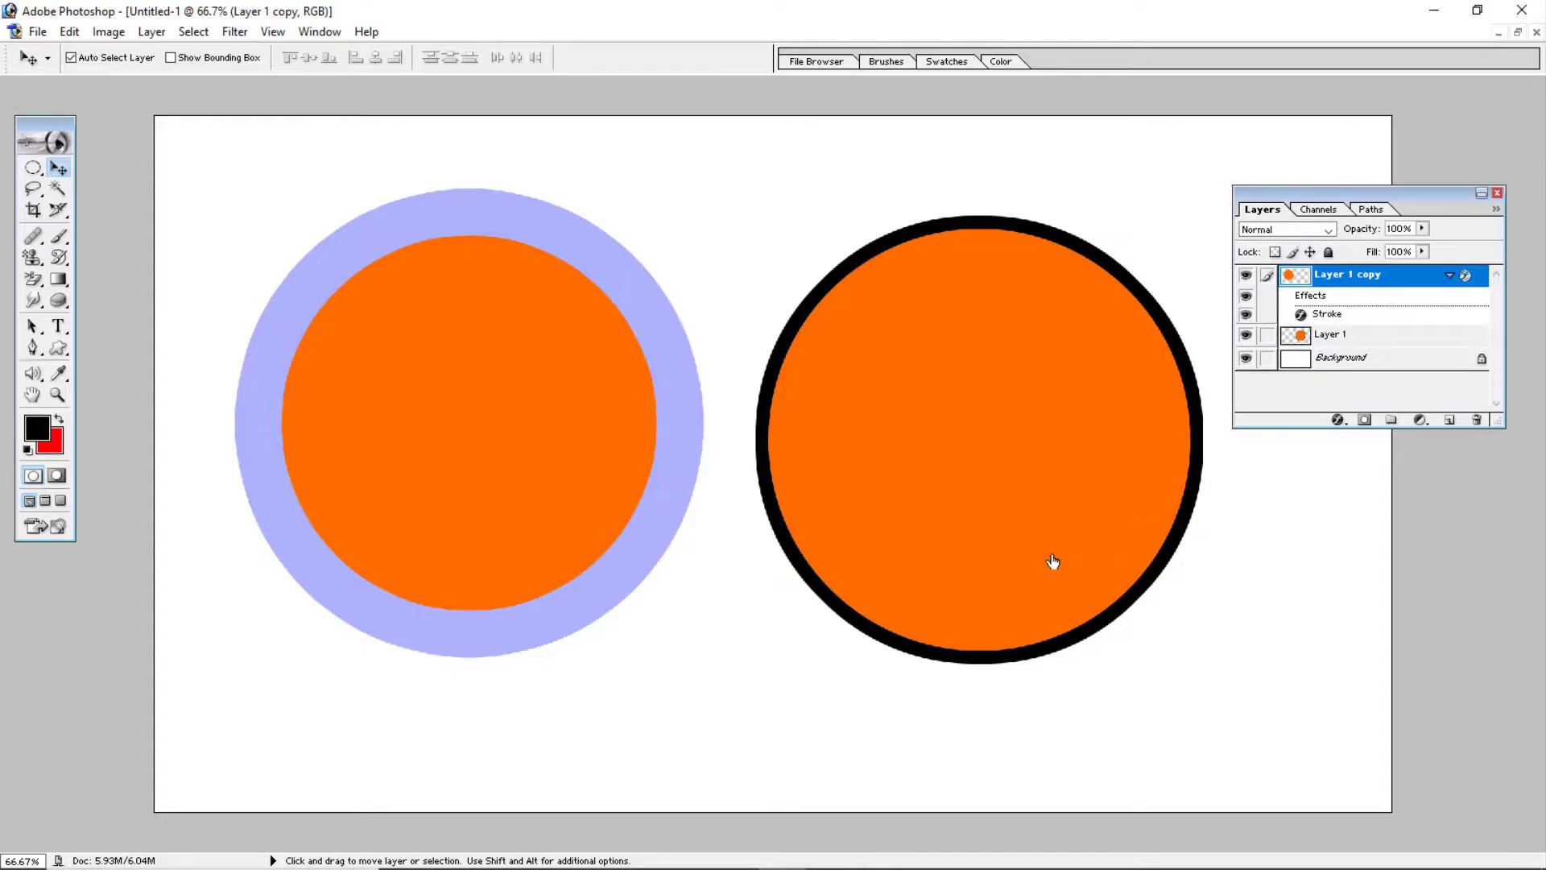
Set the left circle's layer-style stroke to teal 00D2CB, 100% opacity and 18 px size.
{"action": "left_click_drag", "start_coordinate": [467, 195], "coordinate": [1007, 237]}
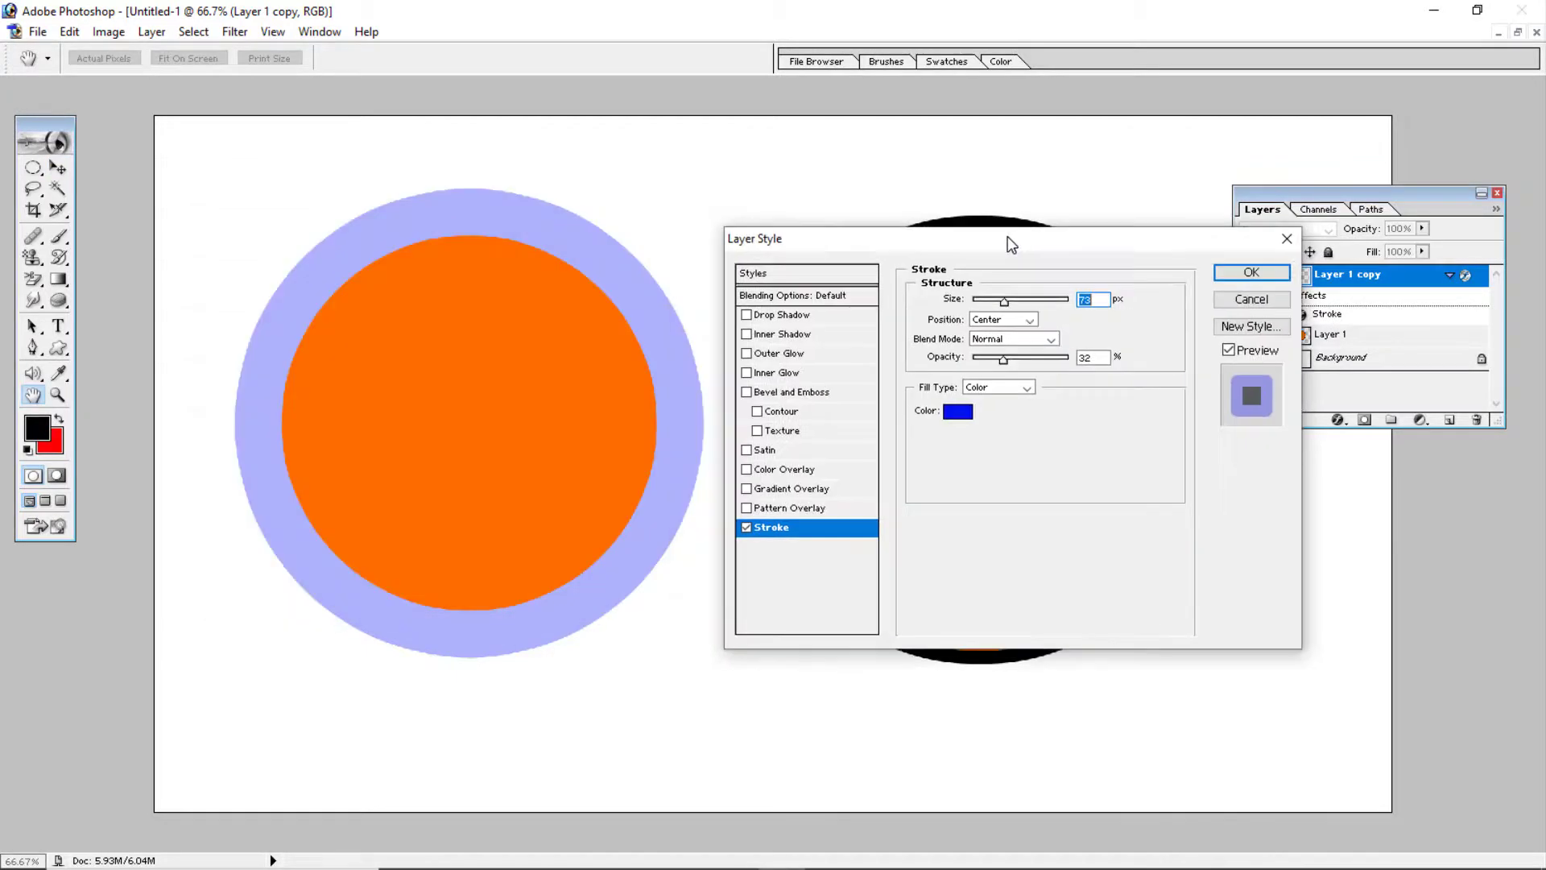
{"action": "left_click", "coordinate": [958, 412]}
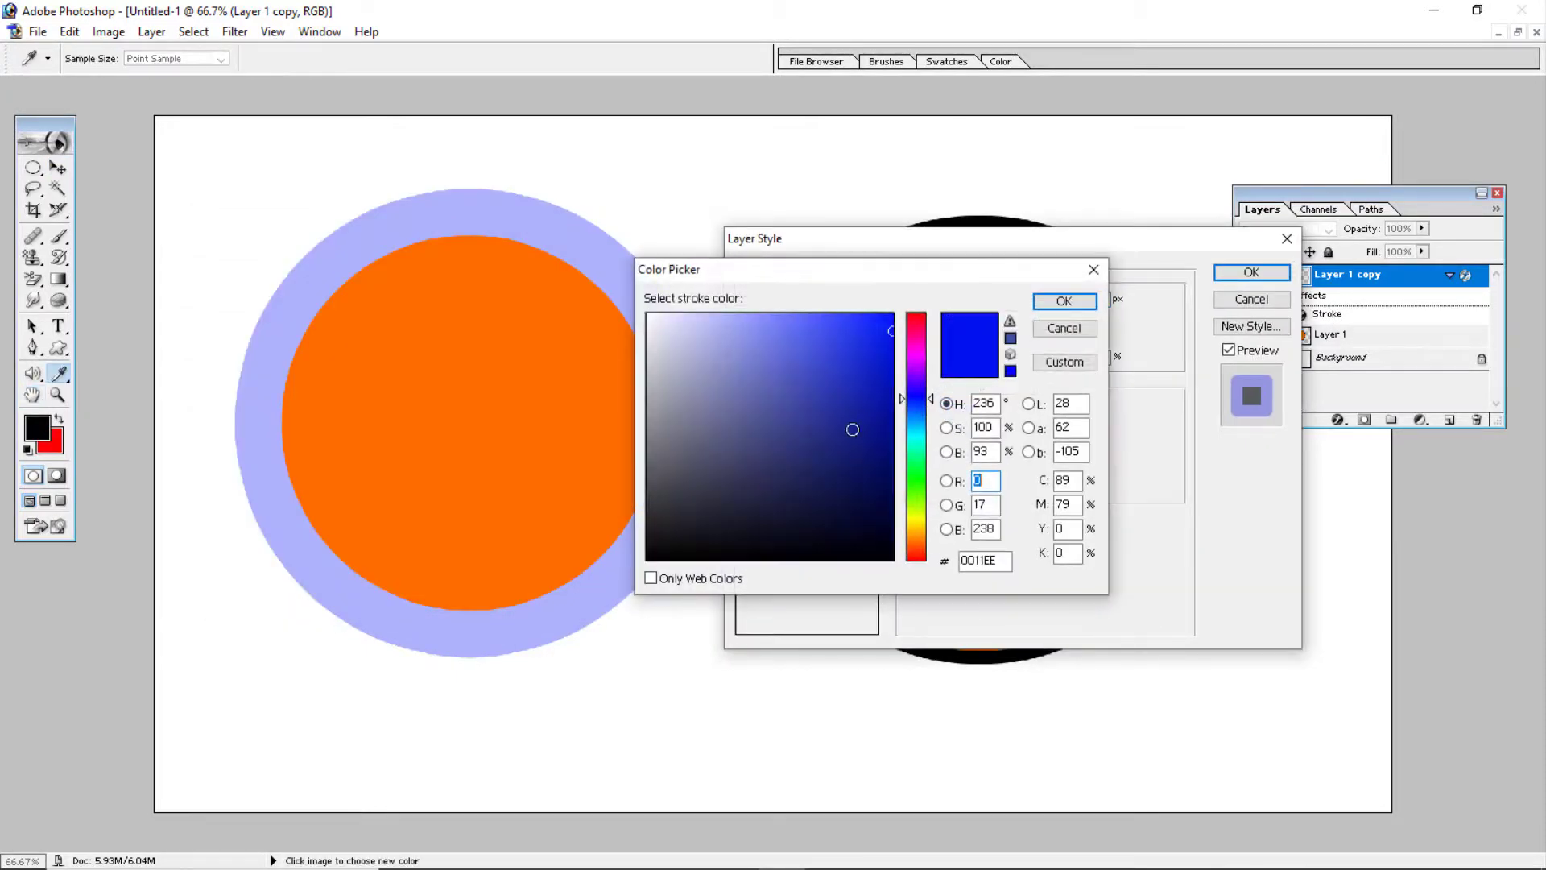
{"action": "left_click", "coordinate": [916, 437]}
{"action": "left_click_drag", "start_coordinate": [834, 363], "coordinate": [891, 357]}
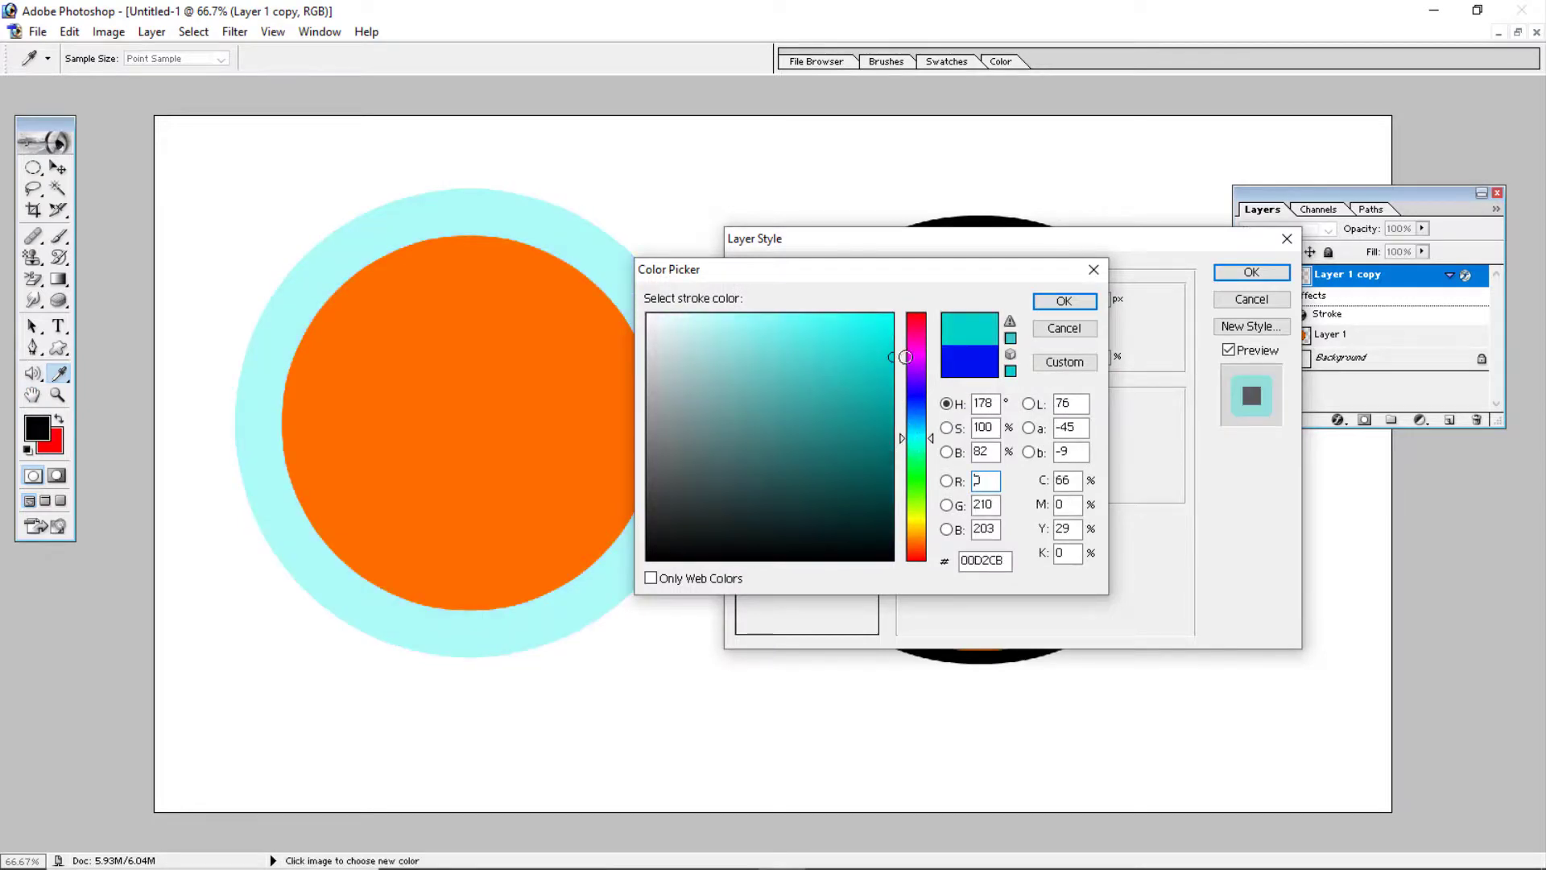
{"action": "left_click", "coordinate": [1094, 306]}
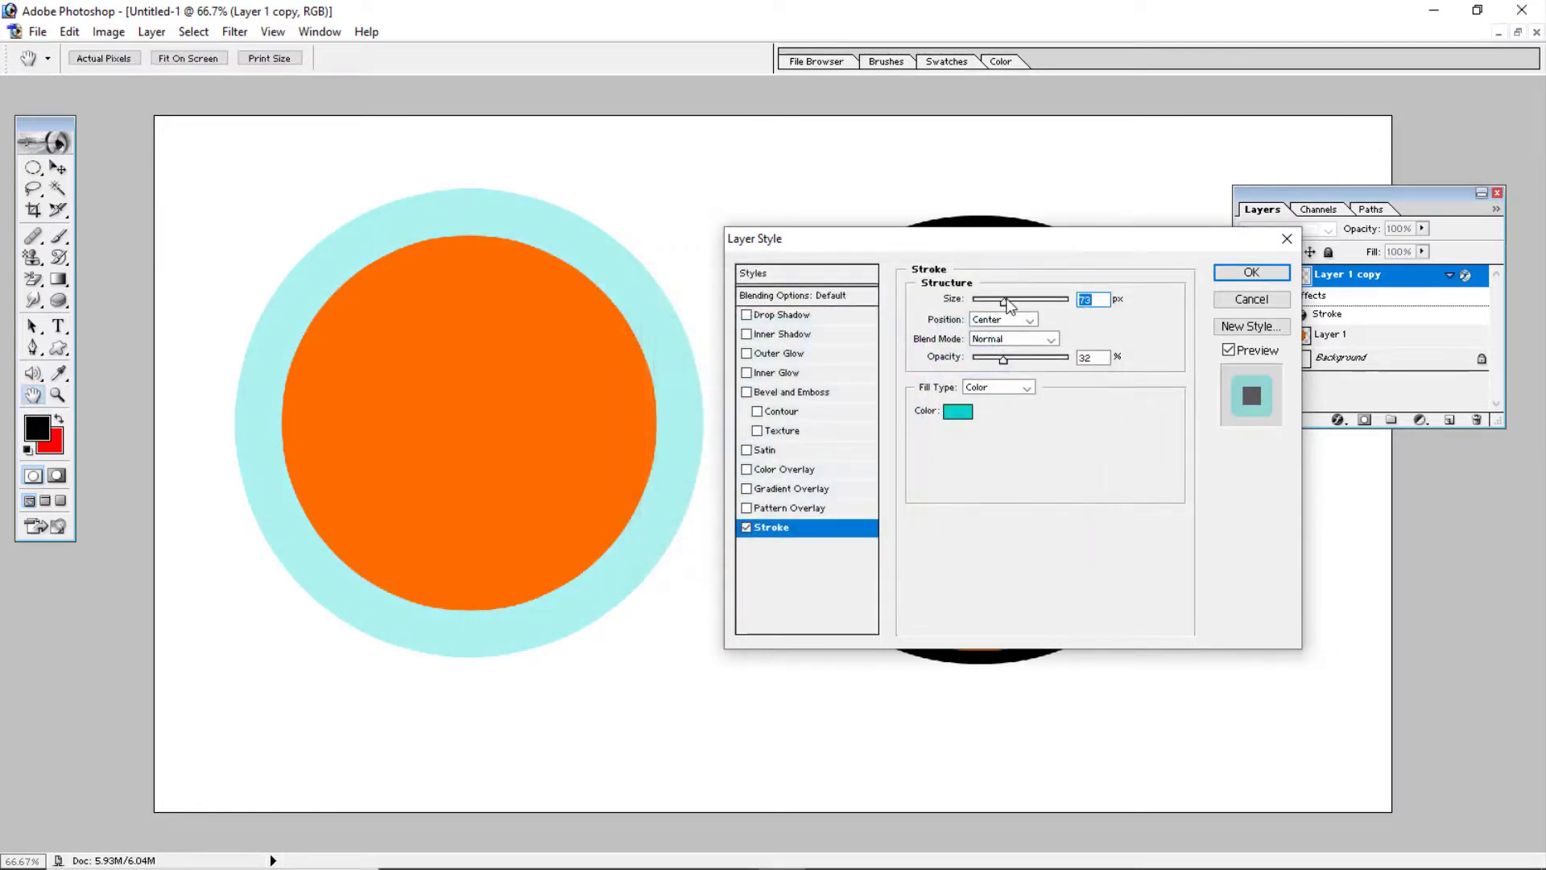
{"action": "left_click_drag", "start_coordinate": [1043, 357], "coordinate": [1109, 478]}
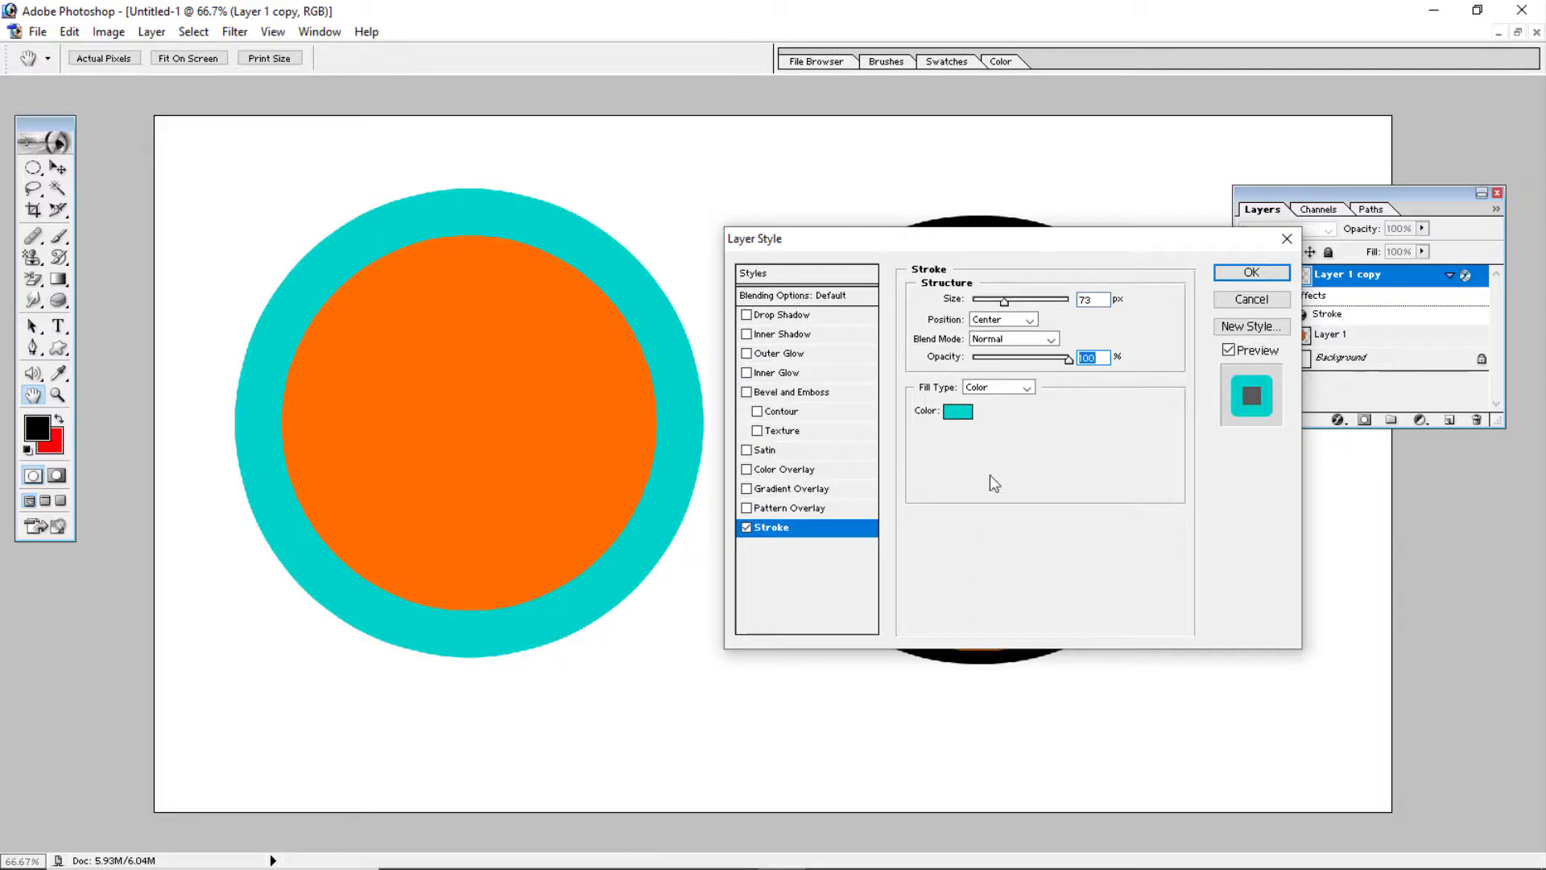
{"action": "left_click_drag", "start_coordinate": [1004, 304], "coordinate": [984, 303]}
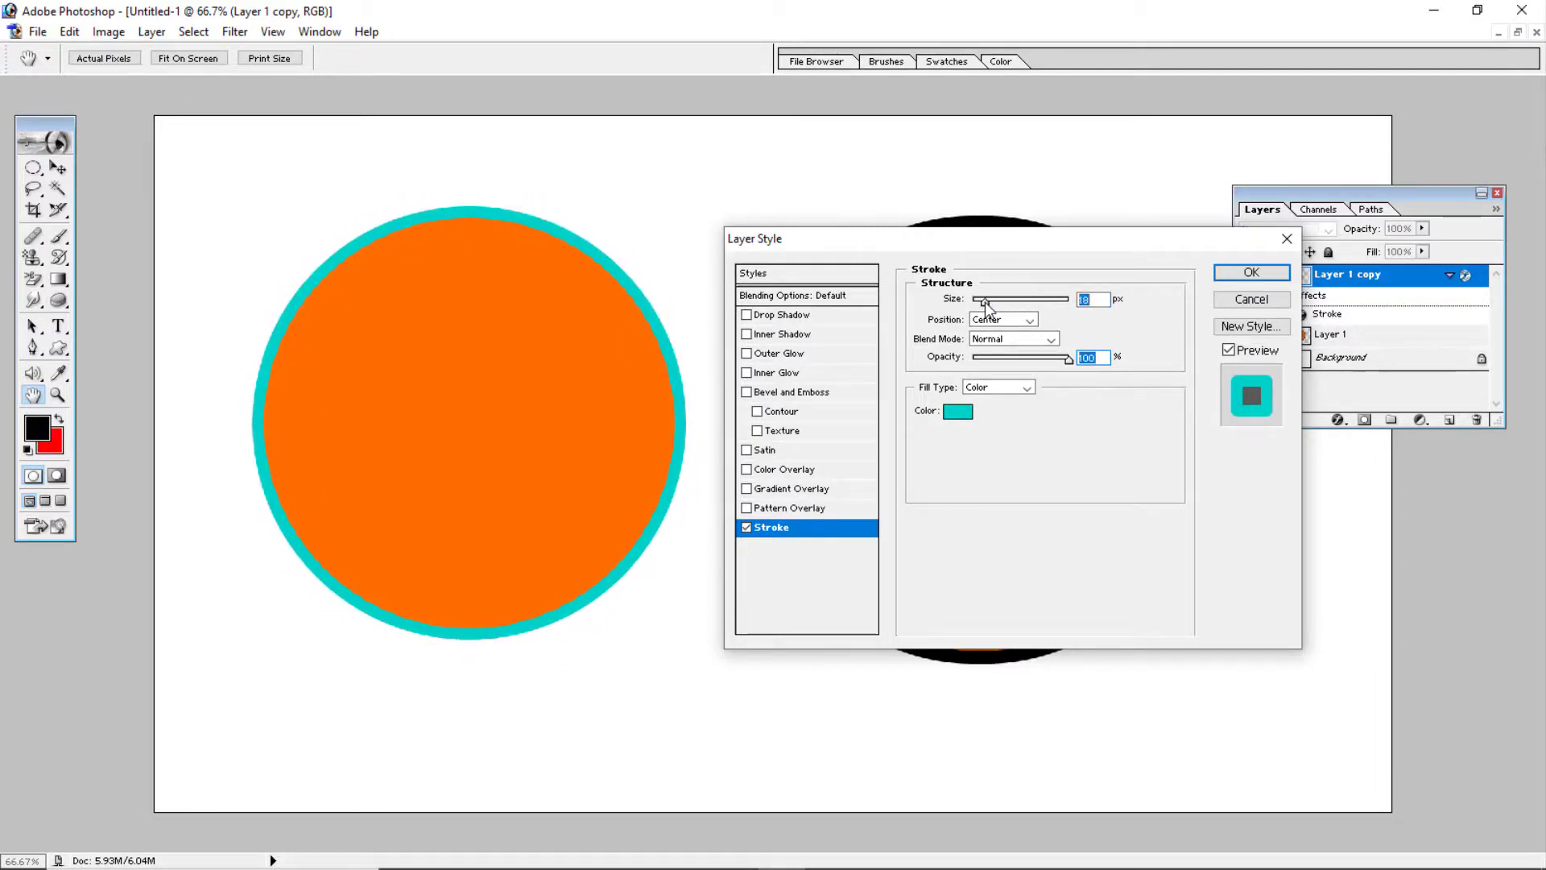
{"action": "left_click", "coordinate": [1249, 272]}
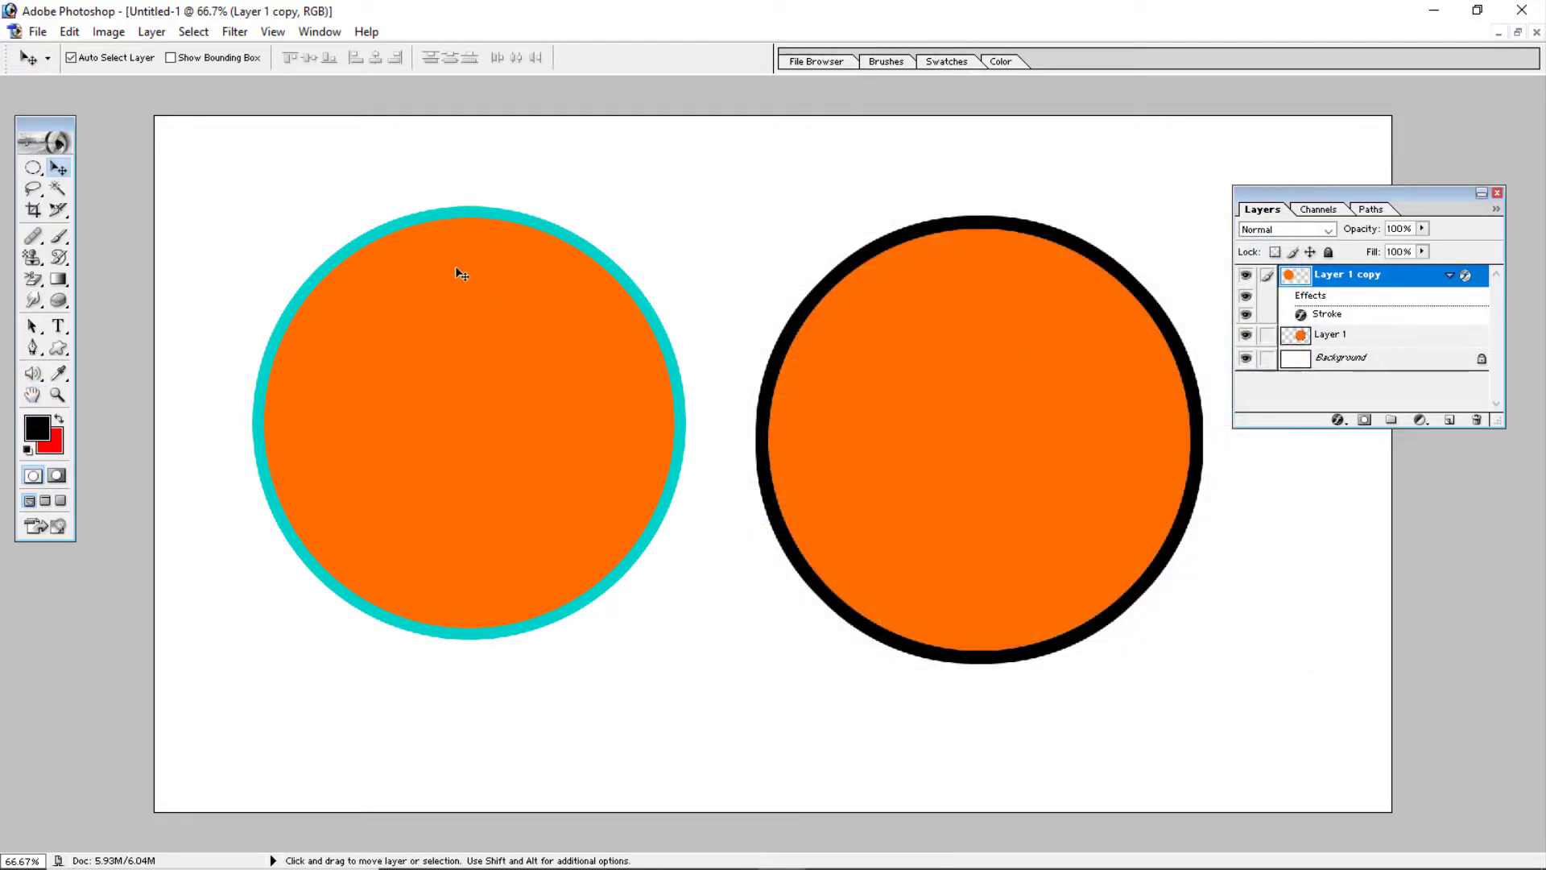
Move the teal-ringed circle up-left and the black-ringed circle left, toward each other.
{"action": "left_click_drag", "start_coordinate": [460, 391], "coordinate": [456, 397]}
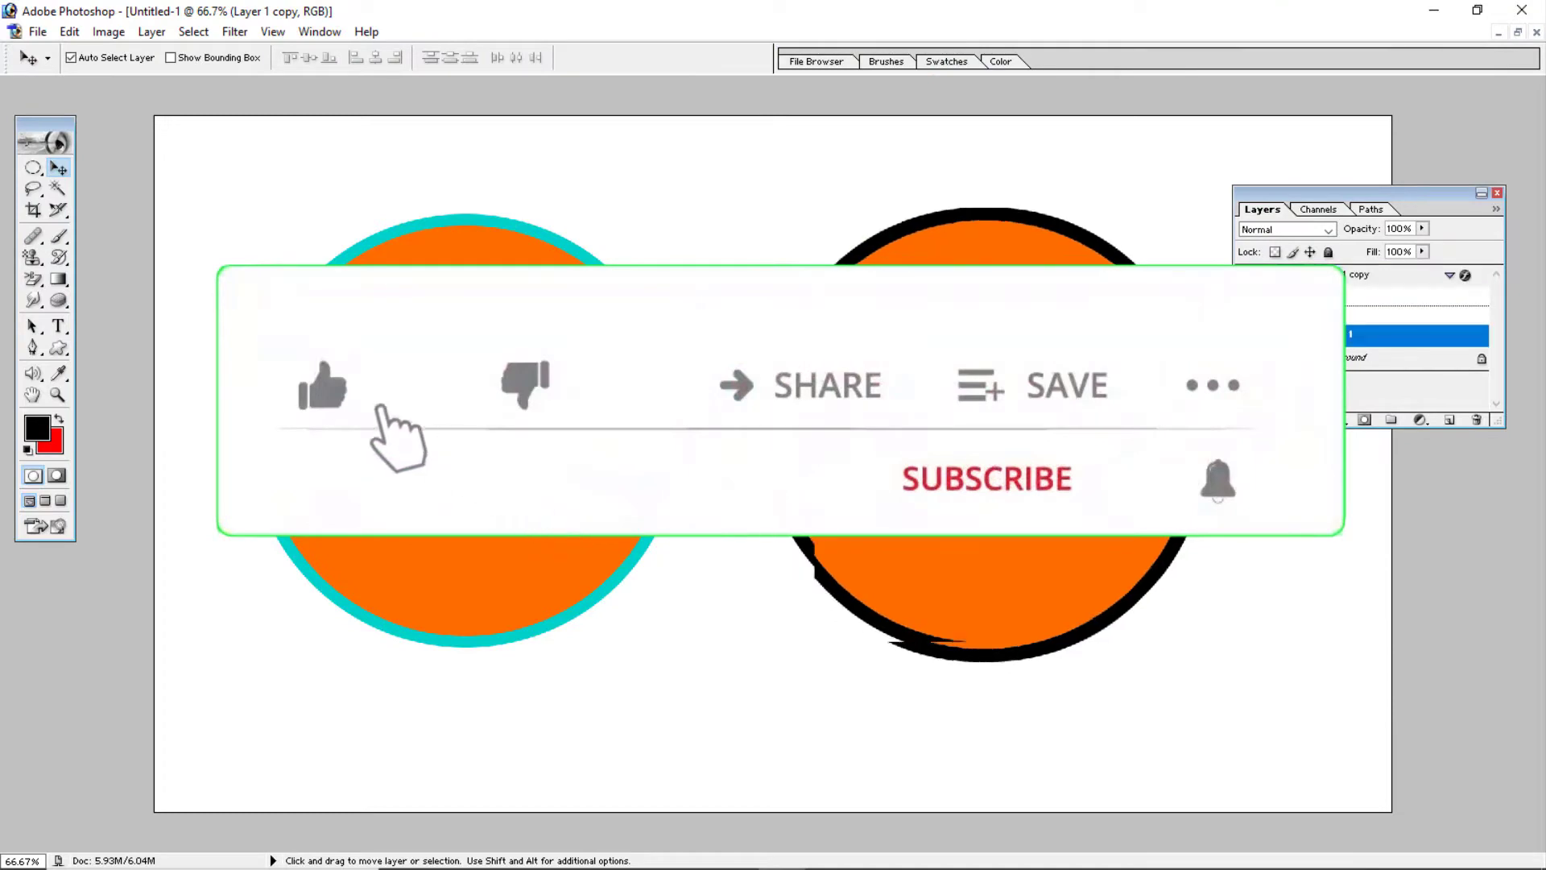
{"action": "mouse_move", "coordinate": [983, 434]}
{"action": "left_mouse_down"}
{"action": "mouse_move", "coordinate": [810, 362]}
{"action": "mouse_move", "coordinate": [492, 403]}
{"action": "mouse_move", "coordinate": [1016, 394]}
{"action": "left_mouse_up"}
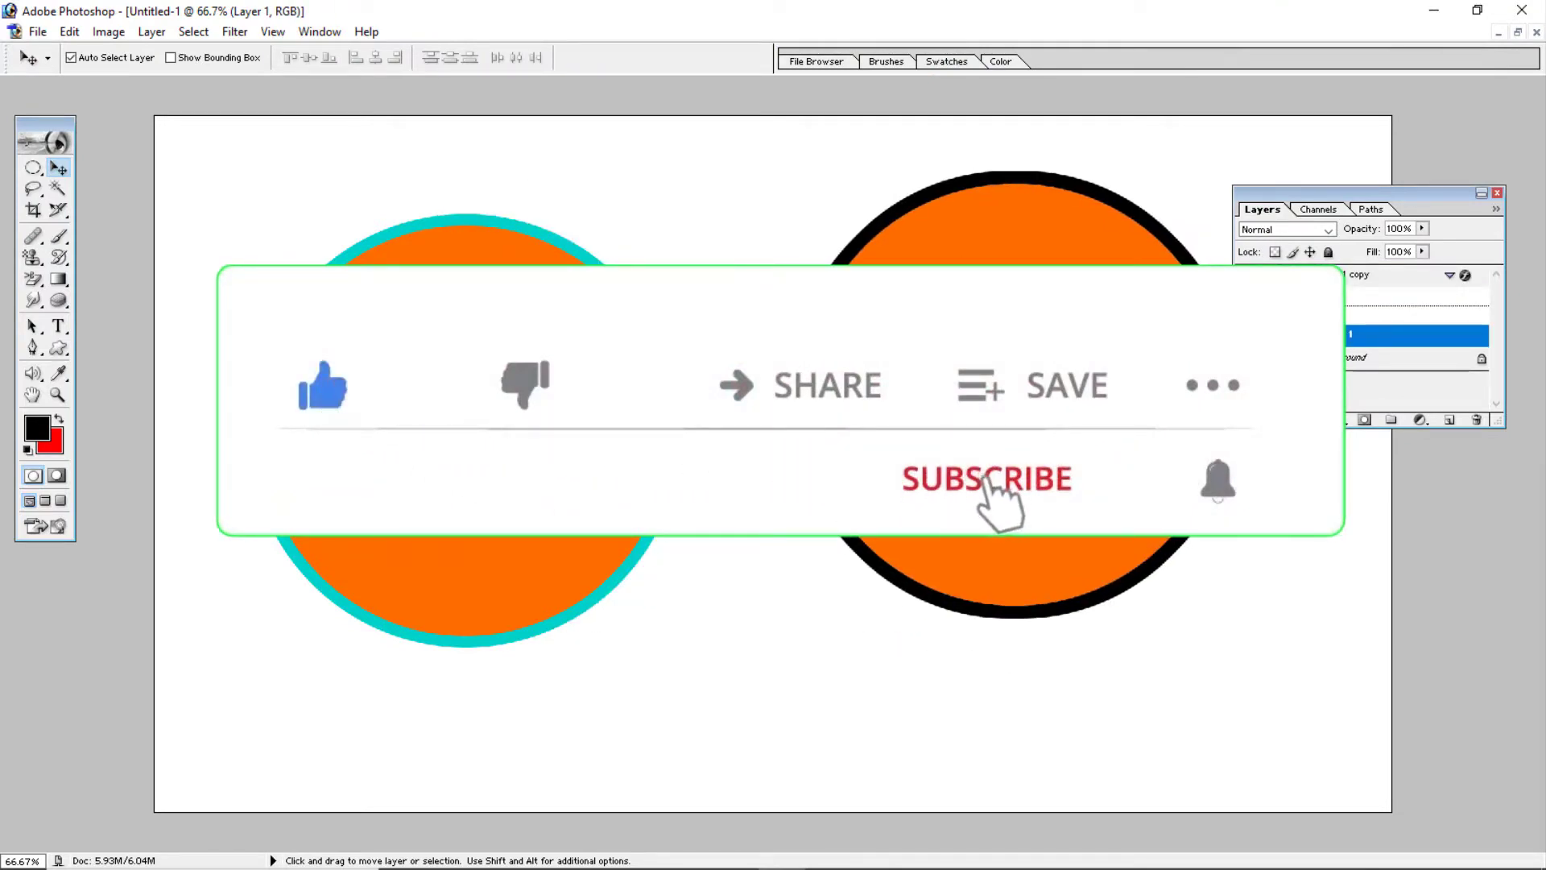
{"action": "left_click_drag", "start_coordinate": [463, 402], "coordinate": [453, 376]}
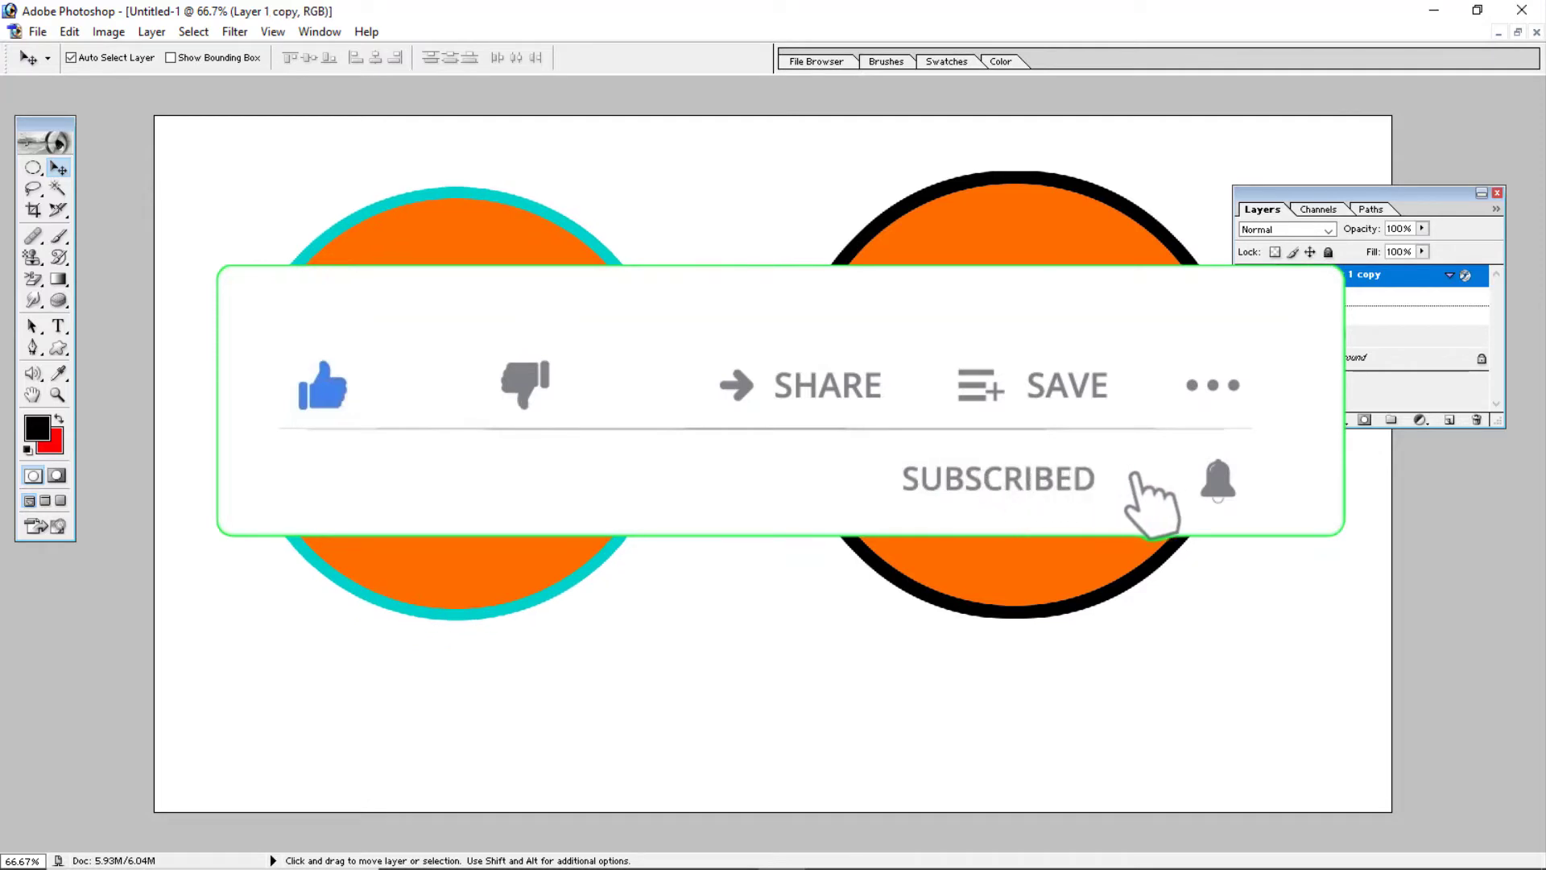
{"action": "left_click_drag", "start_coordinate": [1016, 395], "coordinate": [952, 399]}
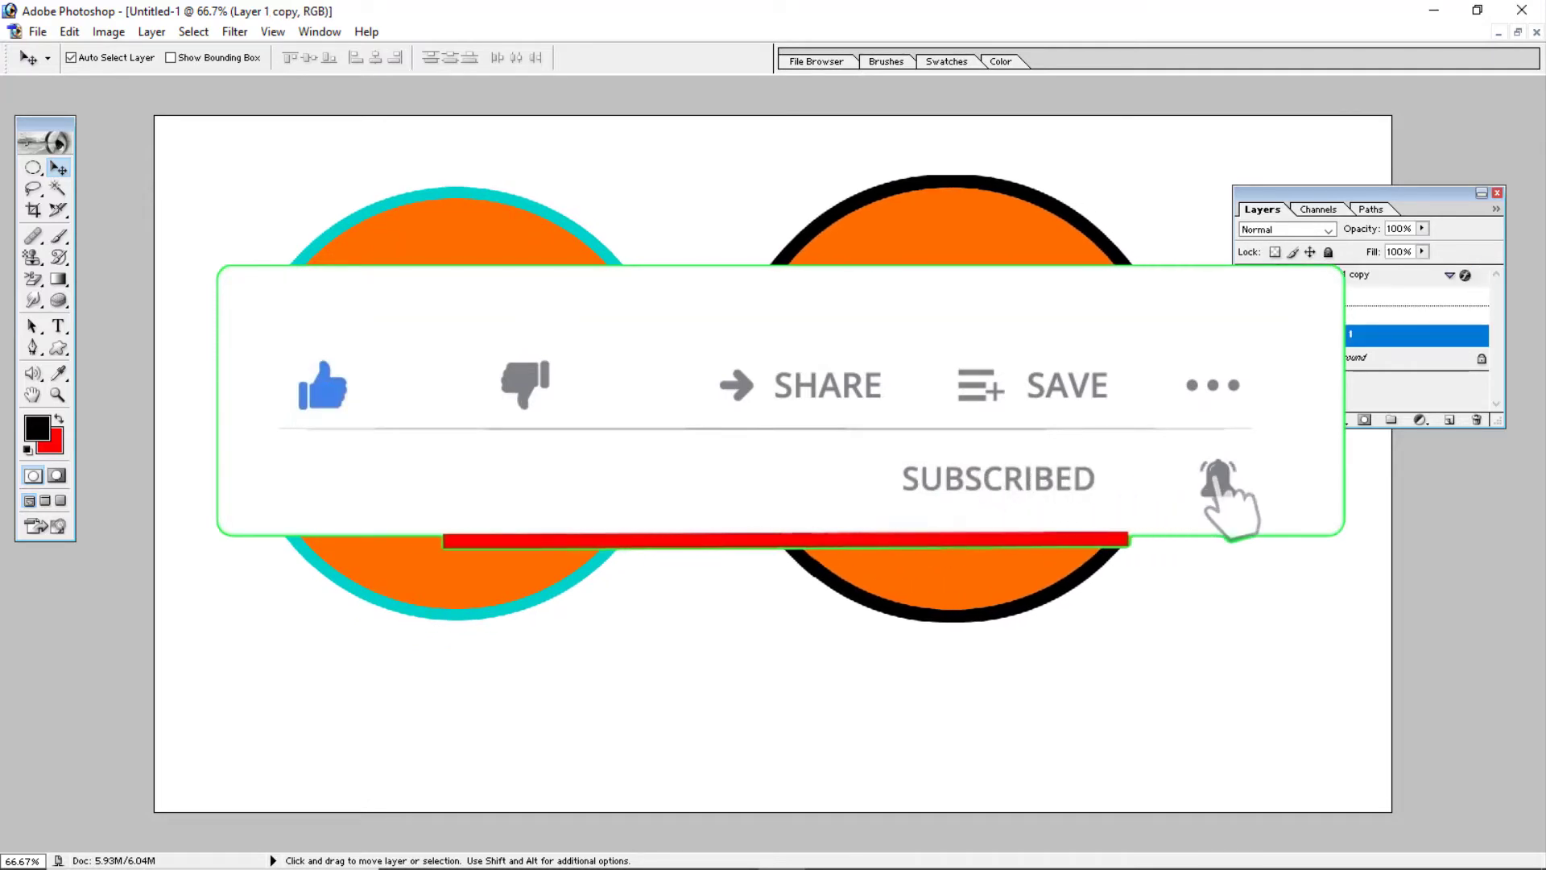
{"action": "left_click_drag", "start_coordinate": [965, 457], "coordinate": [946, 459]}
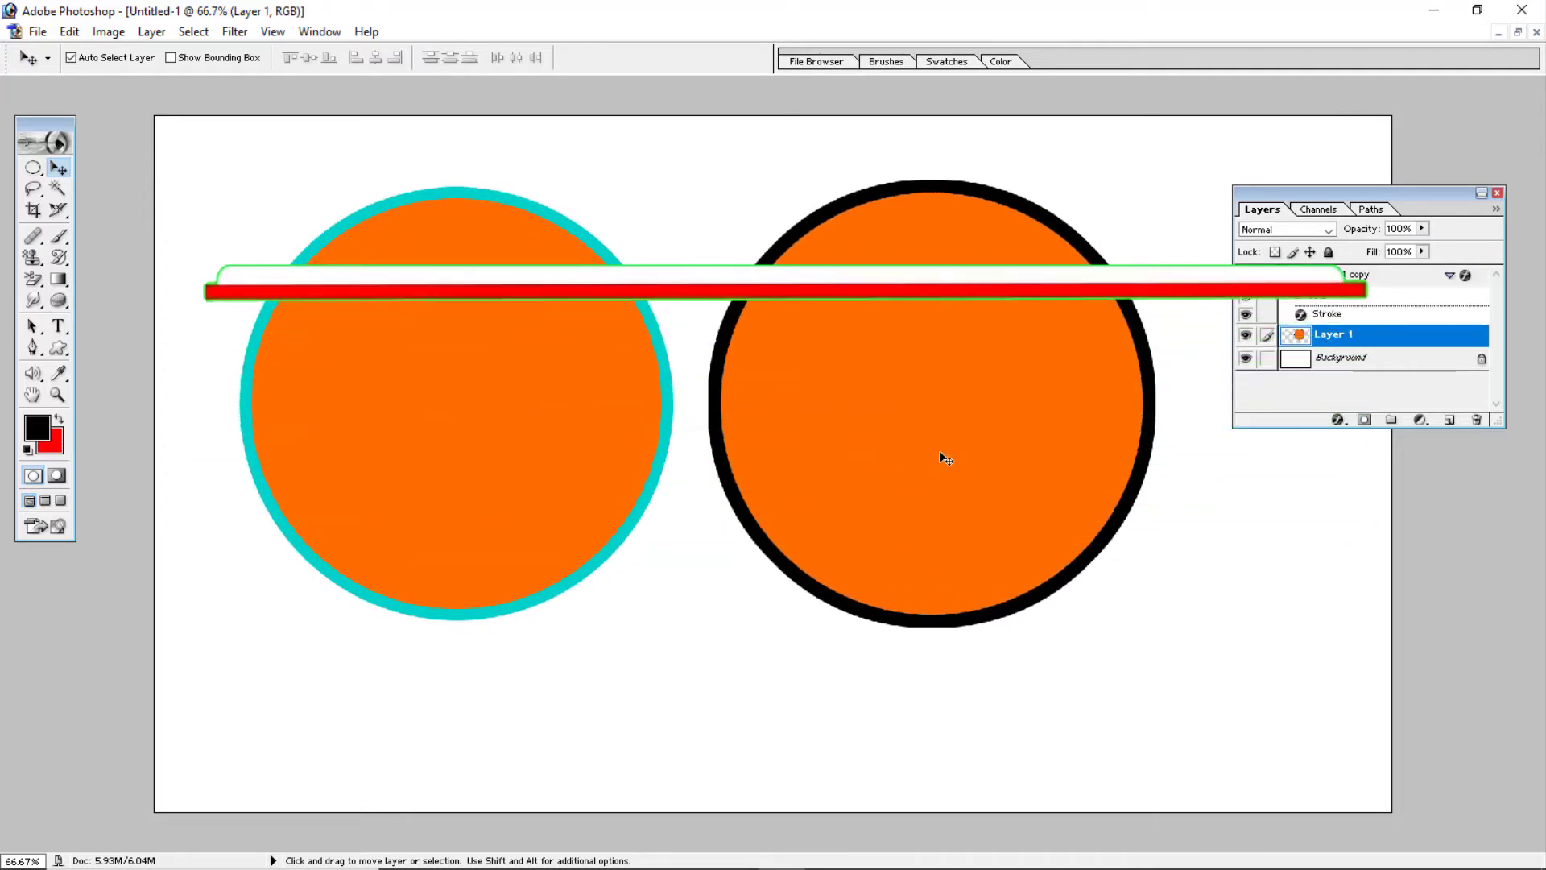